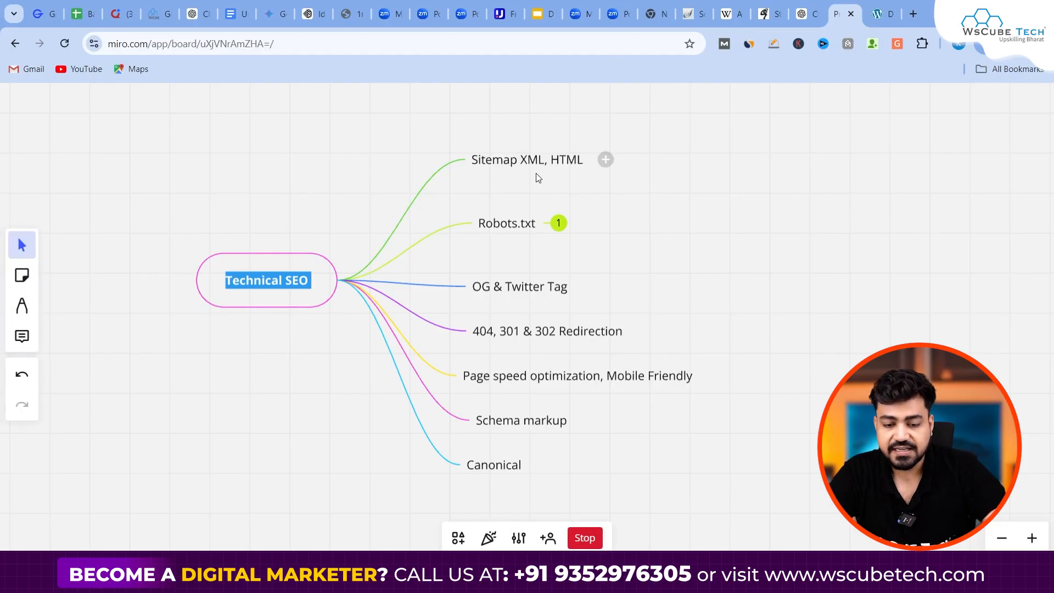
- Open wscubetech.com/sitemap.xml in a new browser tab to view an example XML sitemap
{"action": "left_click", "coordinate": [516, 161]}
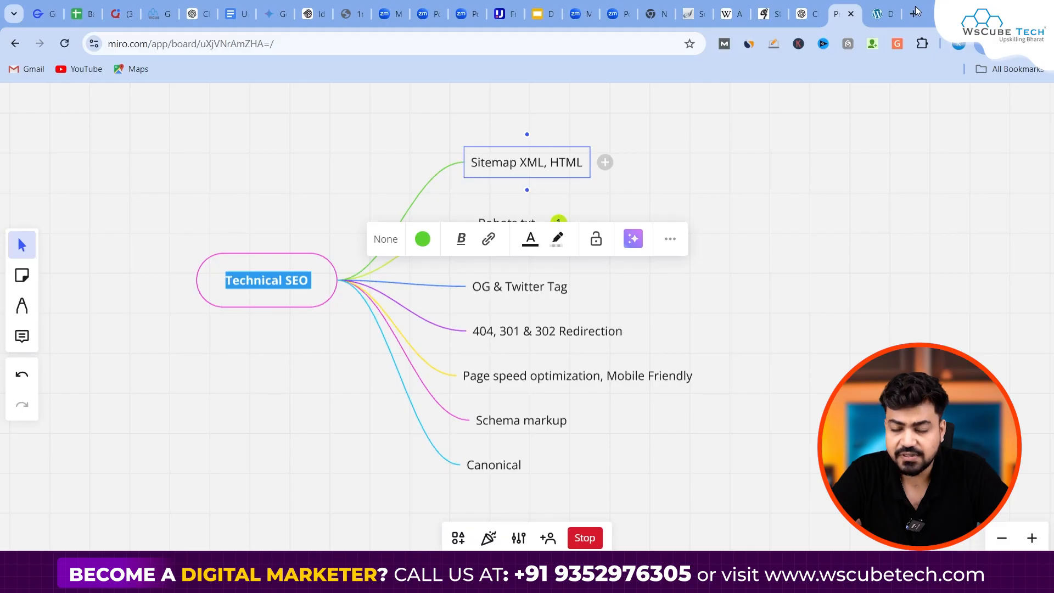
{"action": "mouse_move", "coordinate": [879, 14]}
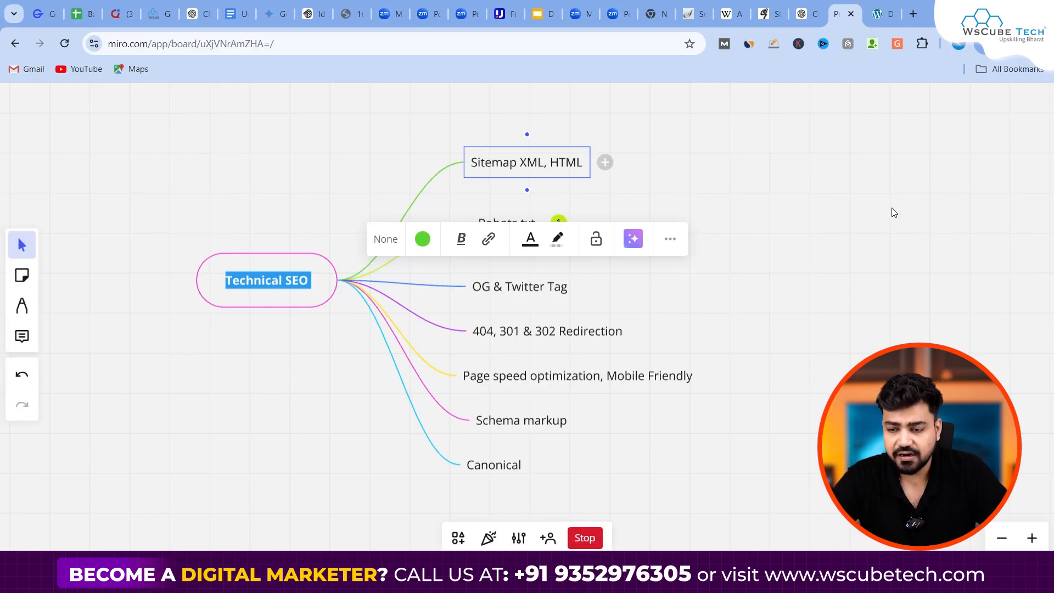
{"action": "left_click", "coordinate": [916, 14]}
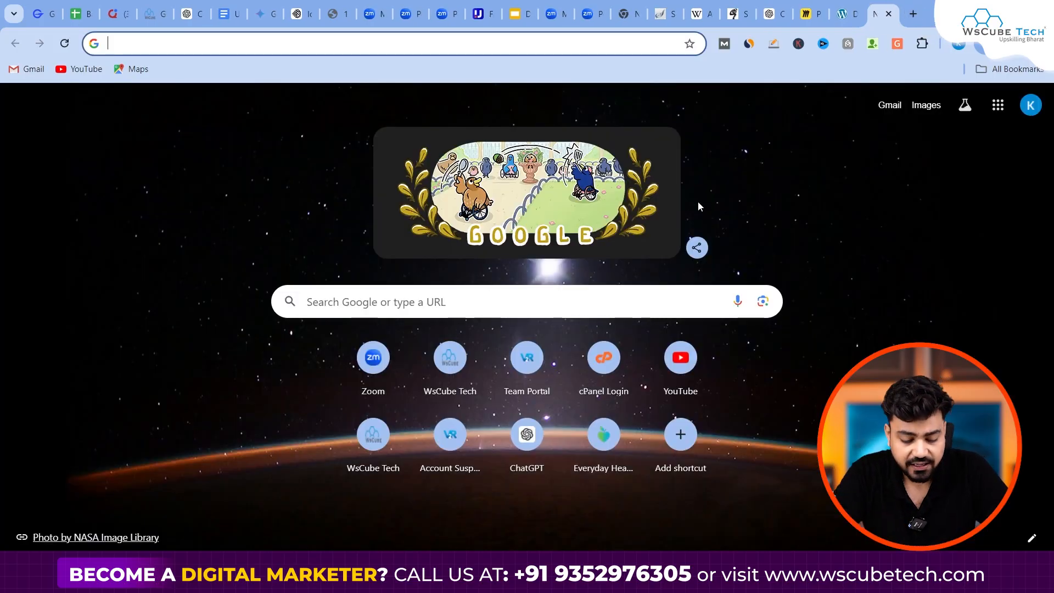
{"action": "type", "text": "wscubetech.com"}
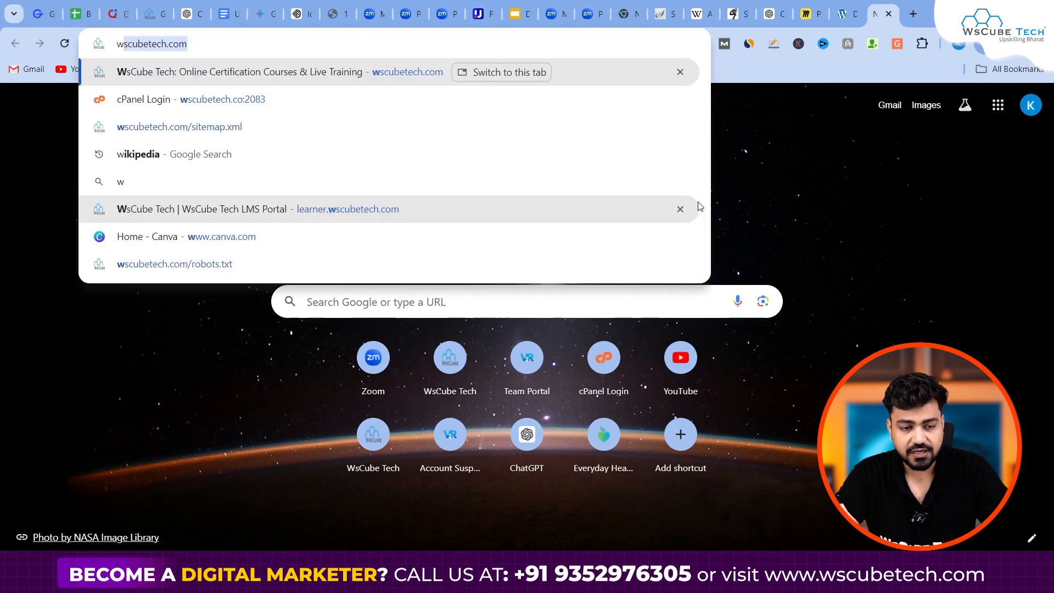
{"action": "type", "text": "/"}
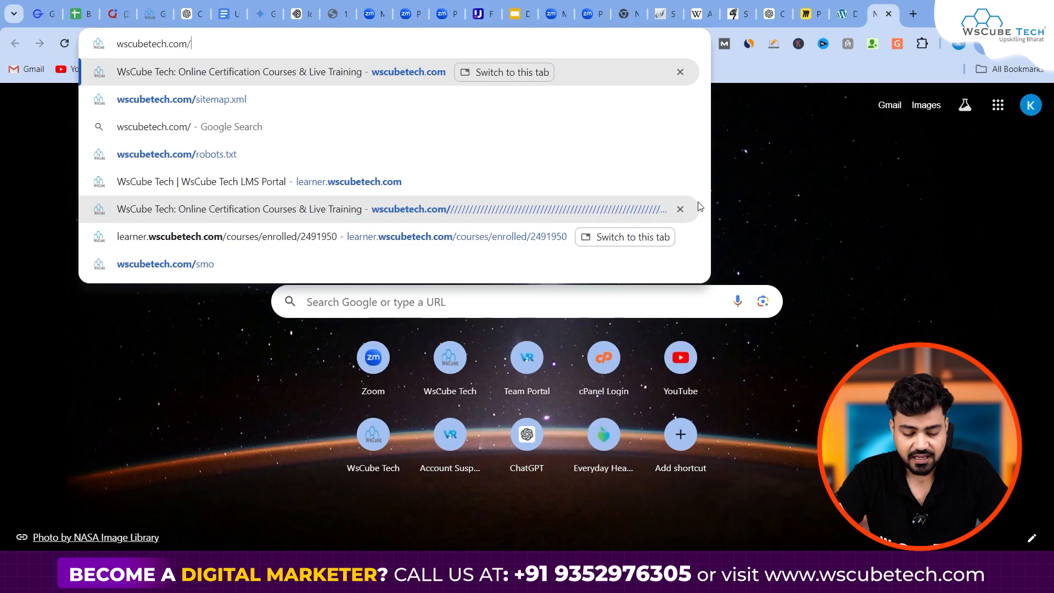
{"action": "type", "text": "sitemap.xml"}
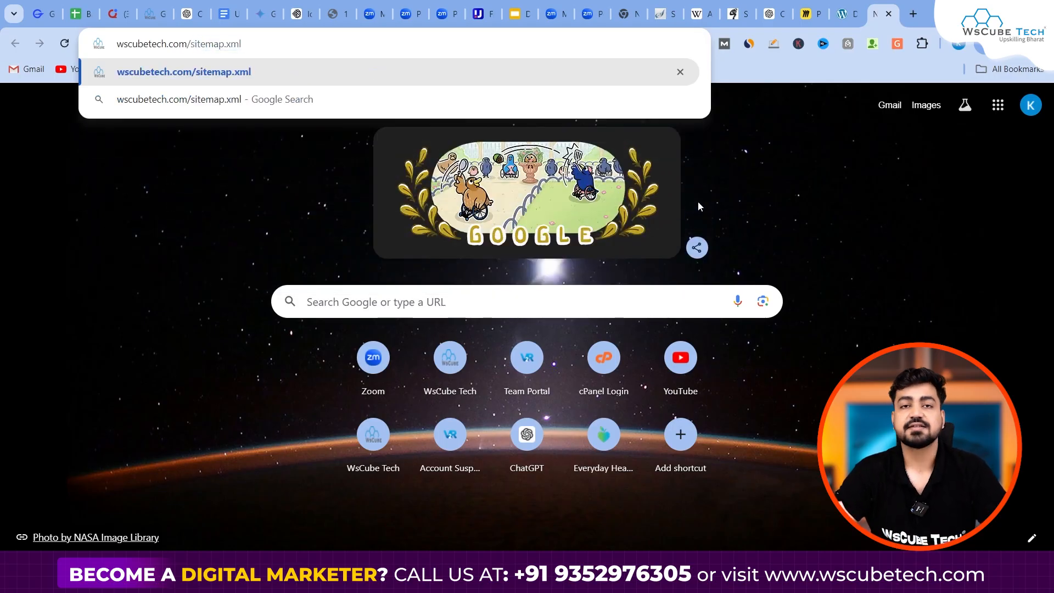
{"action": "key", "text": "Return"}
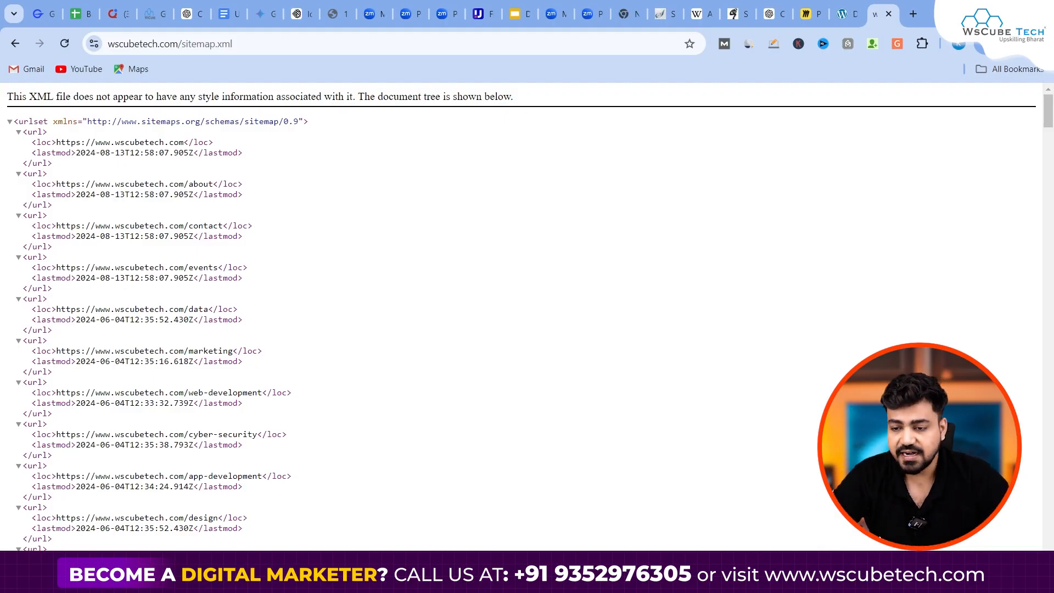
- Search Google for "sitemap generator" in a new browser tab and open the XML Sitemaps Generator site
{"action": "left_click", "coordinate": [914, 14]}
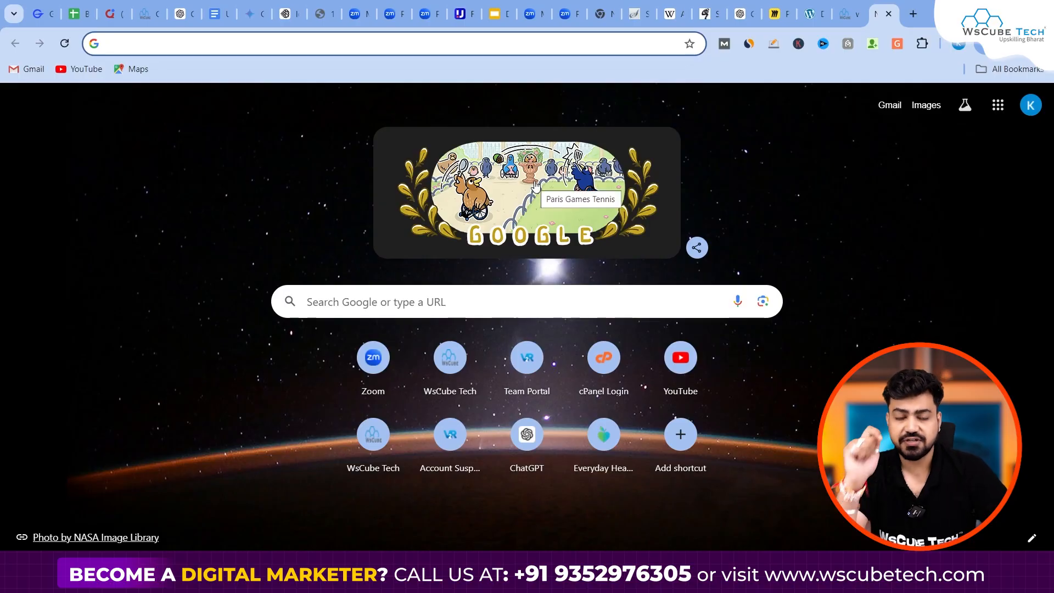
{"action": "type", "text": "sitemao"}
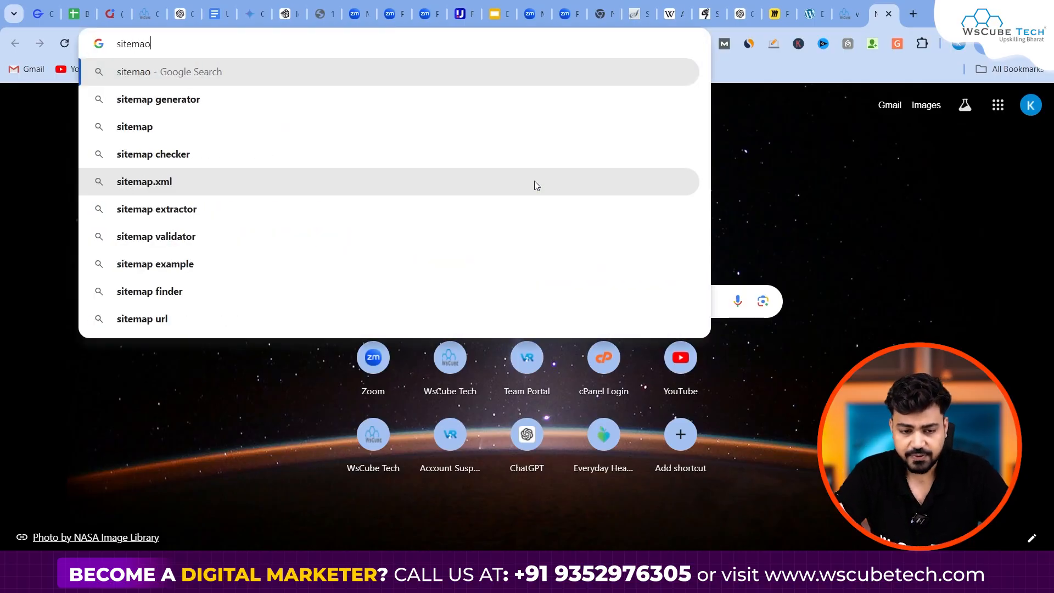
{"action": "left_click", "coordinate": [378, 99]}
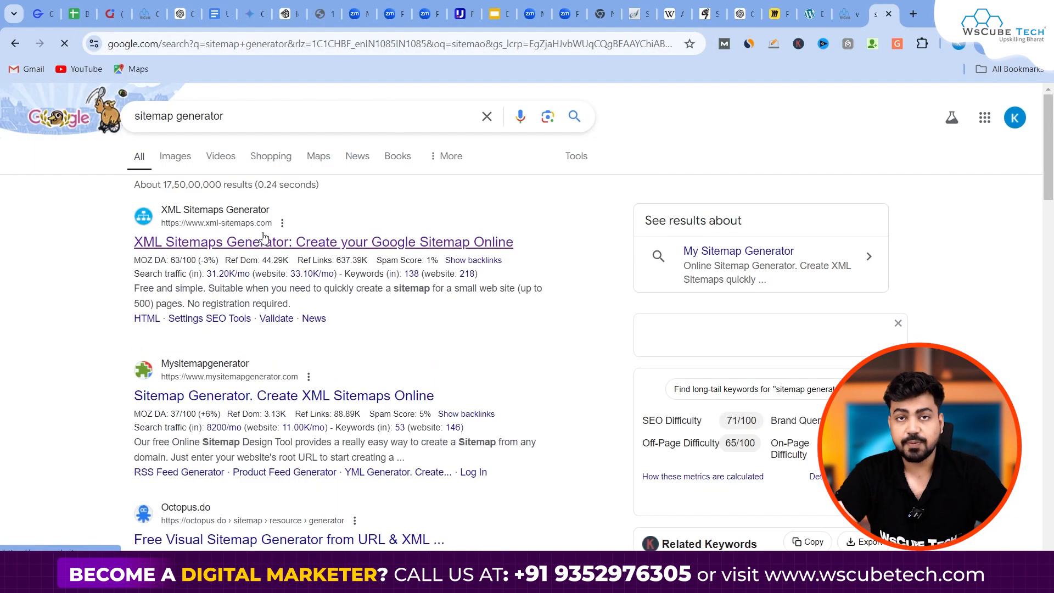
{"action": "left_click", "coordinate": [255, 247]}
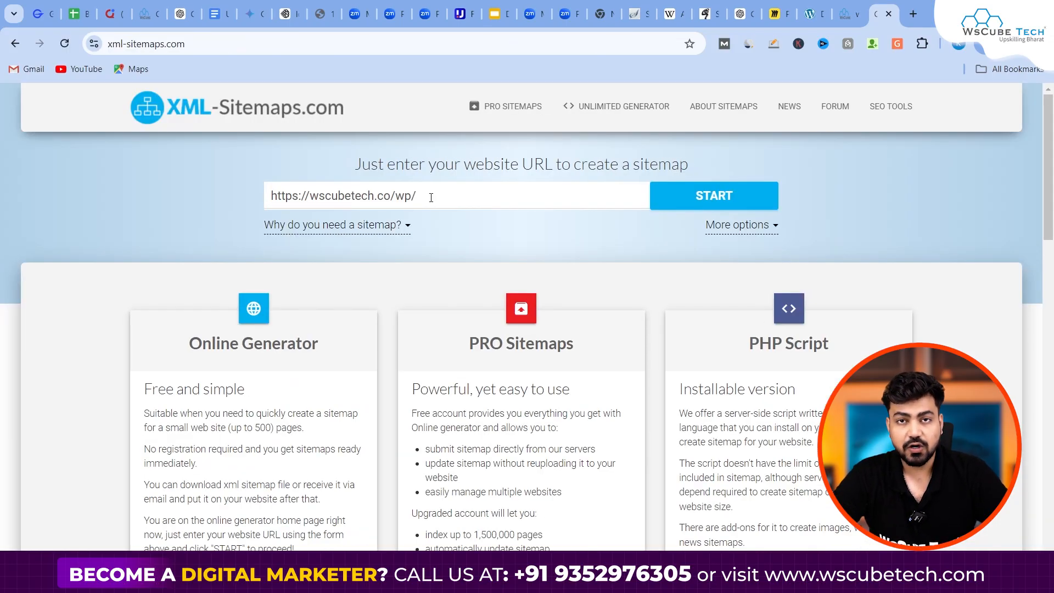
- Open the live WordPress site in a new tab to get its address, and start the site's sitemap generation on XML-Sitemaps.com
{"action": "left_click", "coordinate": [822, 7]}
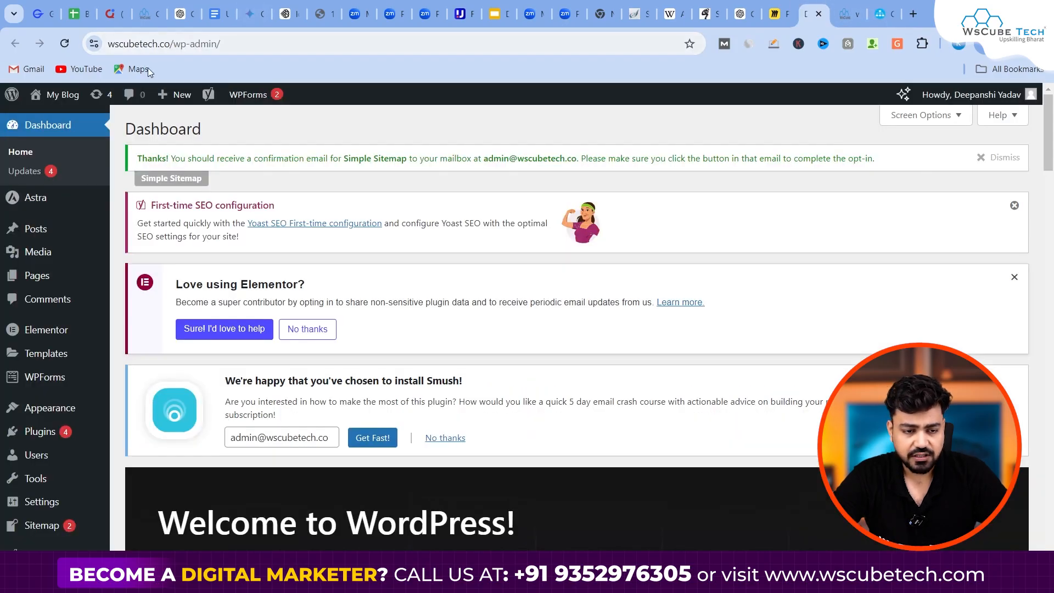
{"action": "mouse_move", "coordinate": [44, 93]}
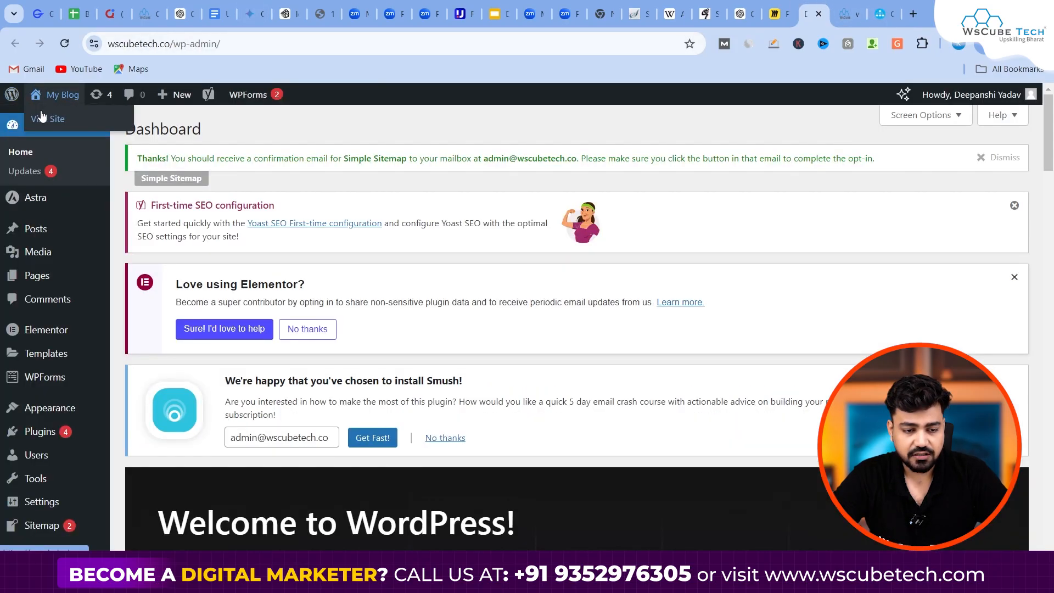
{"action": "right_click", "coordinate": [43, 113]}
{"action": "left_click", "coordinate": [56, 127]}
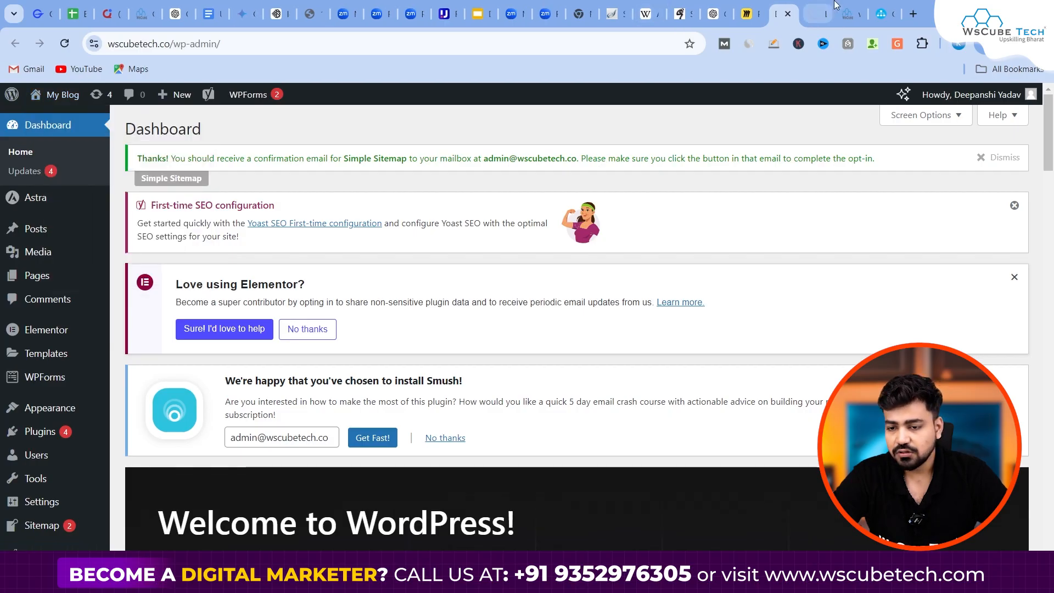
{"action": "key", "text": "ctrl+Tab"}
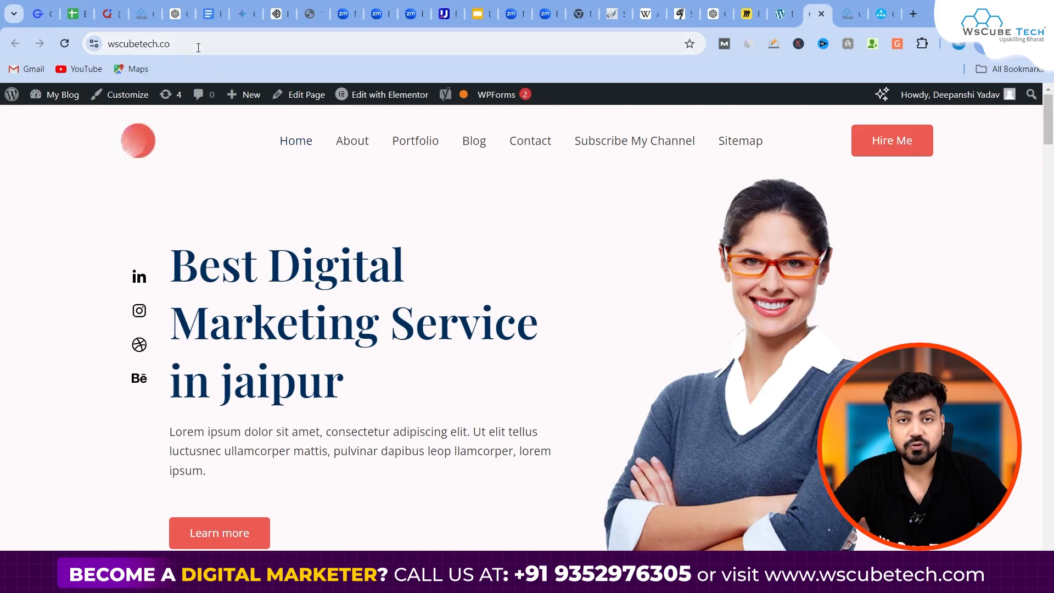
{"action": "left_click", "coordinate": [198, 47]}
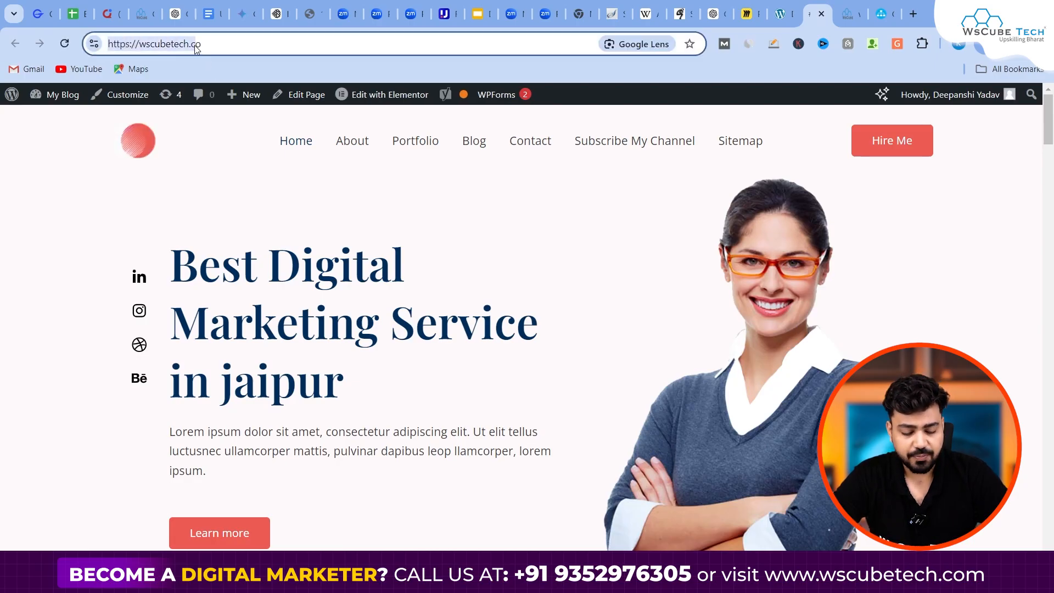
{"action": "left_click", "coordinate": [893, 8]}
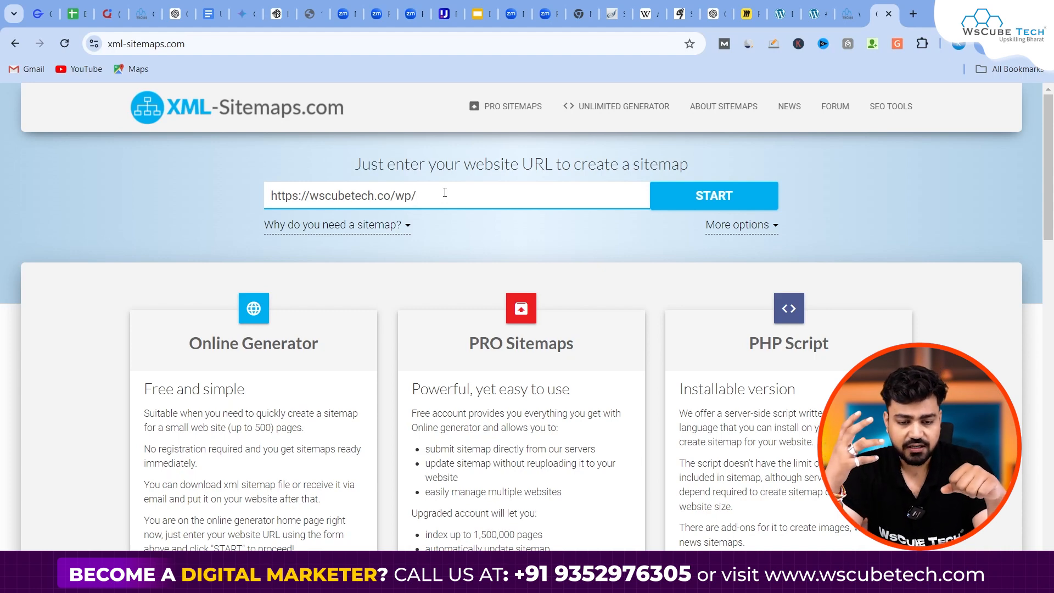
{"action": "key", "text": "Return"}
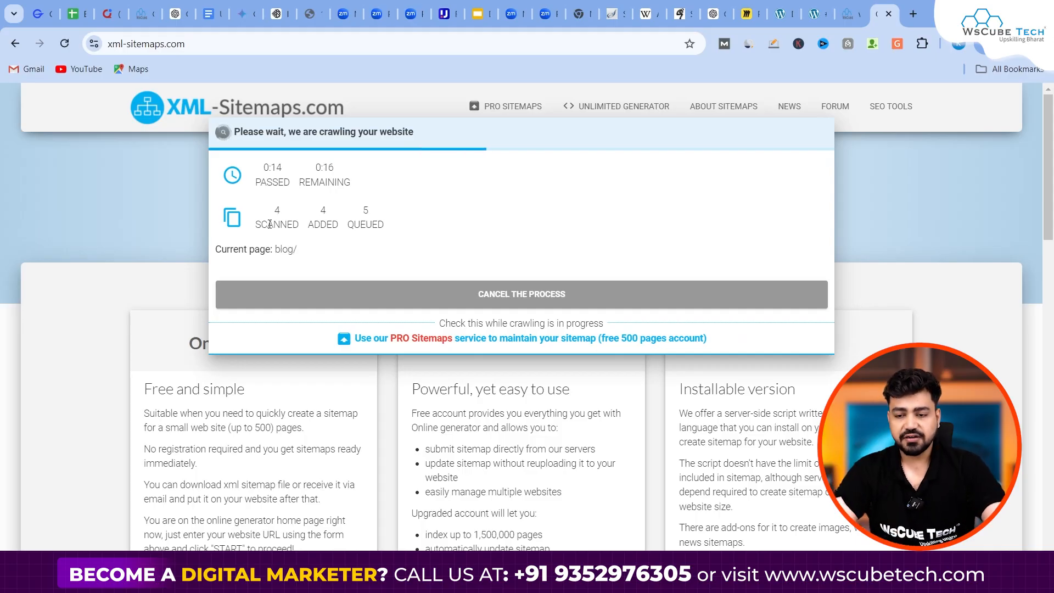
- Return to the WordPress dashboard, search for new plugins matching "Yoast" and update the Yoast SEO plugin
{"action": "left_click", "coordinate": [781, 5]}
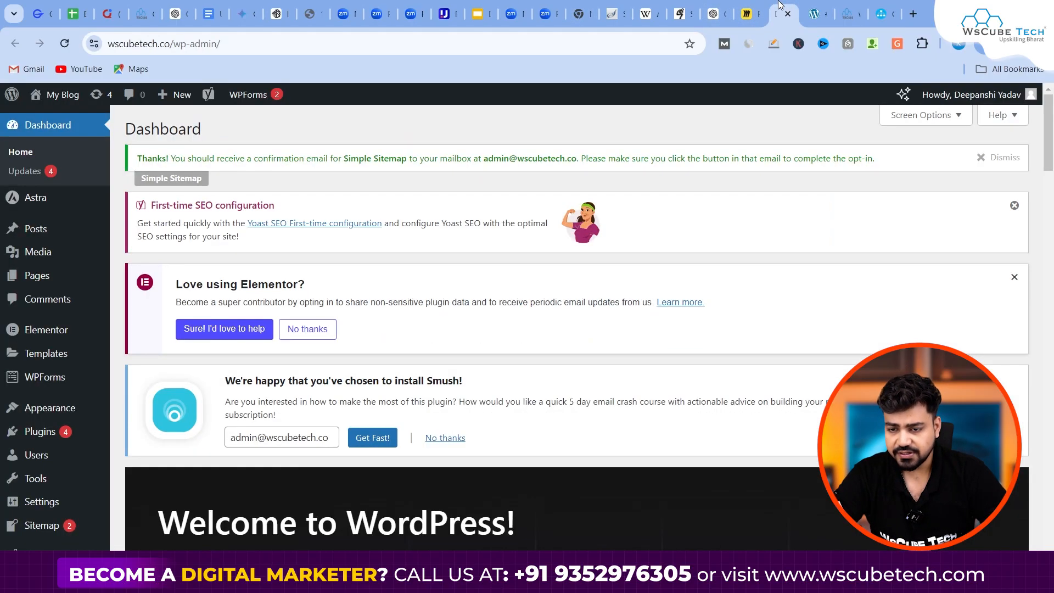
{"action": "left_click_drag", "start_coordinate": [780, 6], "coordinate": [886, 7]}
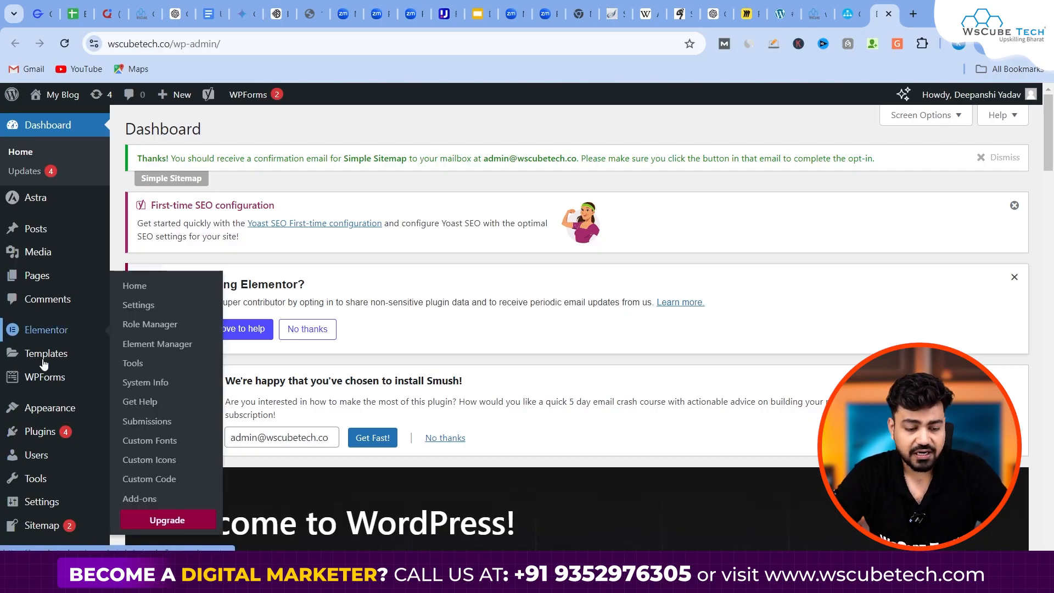
{"action": "mouse_move", "coordinate": [67, 432]}
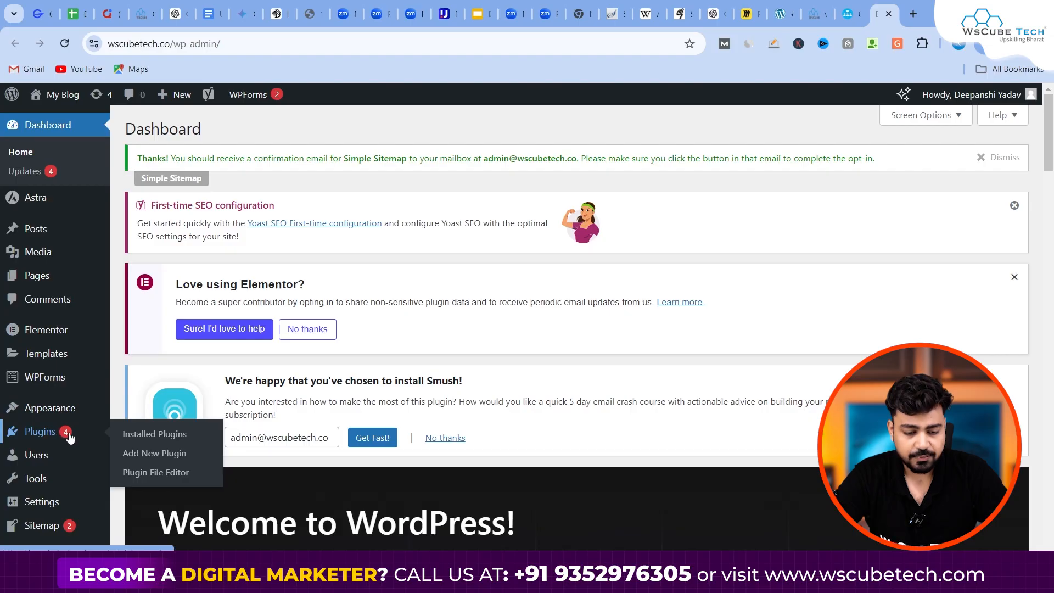
{"action": "left_click", "coordinate": [149, 453]}
{"action": "left_click", "coordinate": [802, 214]}
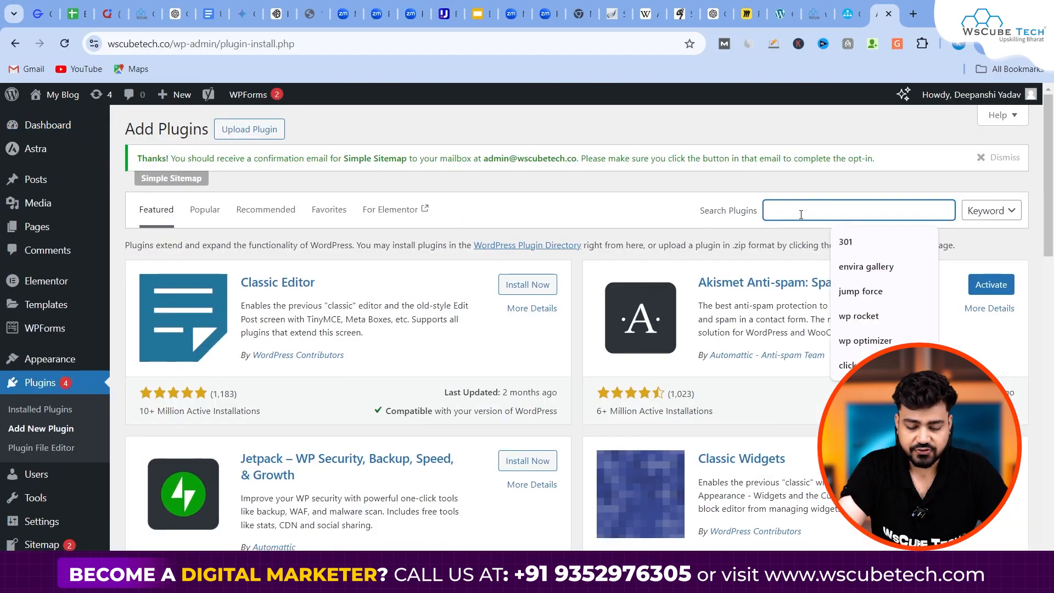
{"action": "type", "text": "Yoast"}
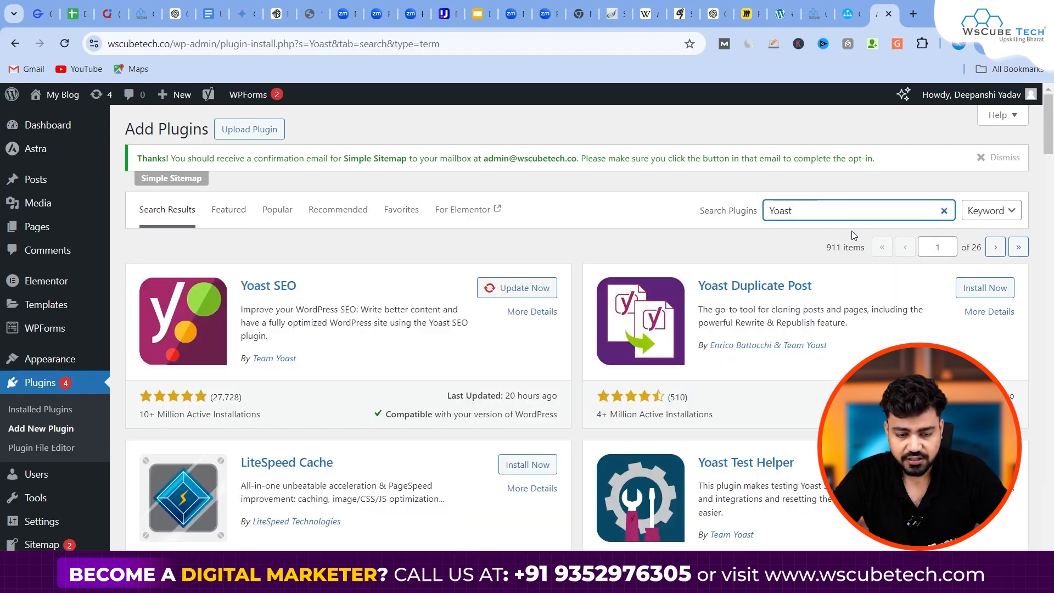
{"action": "left_click", "coordinate": [502, 293]}
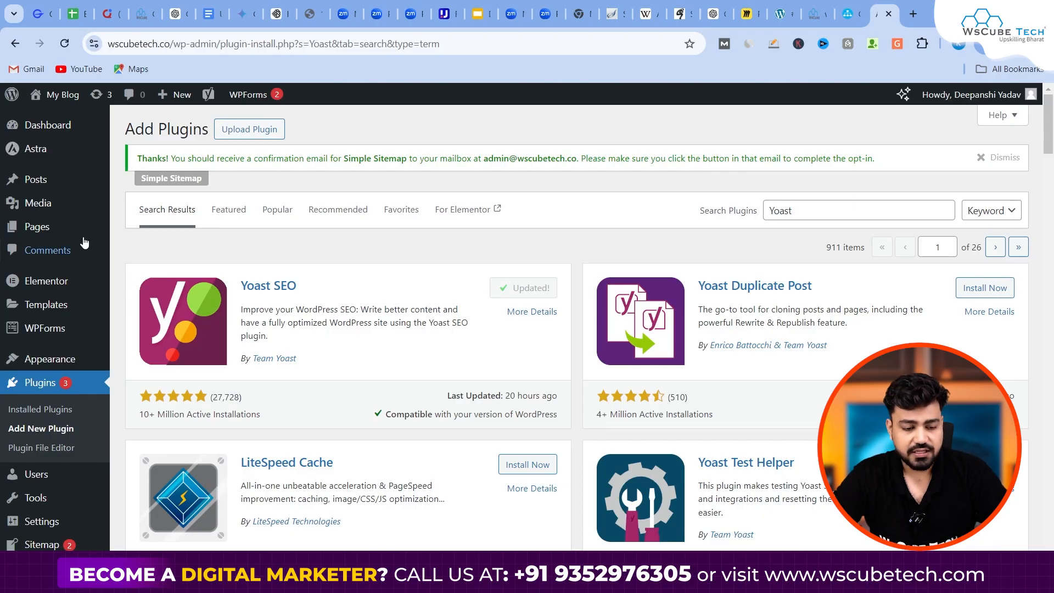
- Open the Yoast SEO settings, search them for "Sitema" and go to the XML sitemaps feature
{"action": "scroll", "coordinate": [52, 379], "scroll_direction": "down", "scroll_amount": 1}
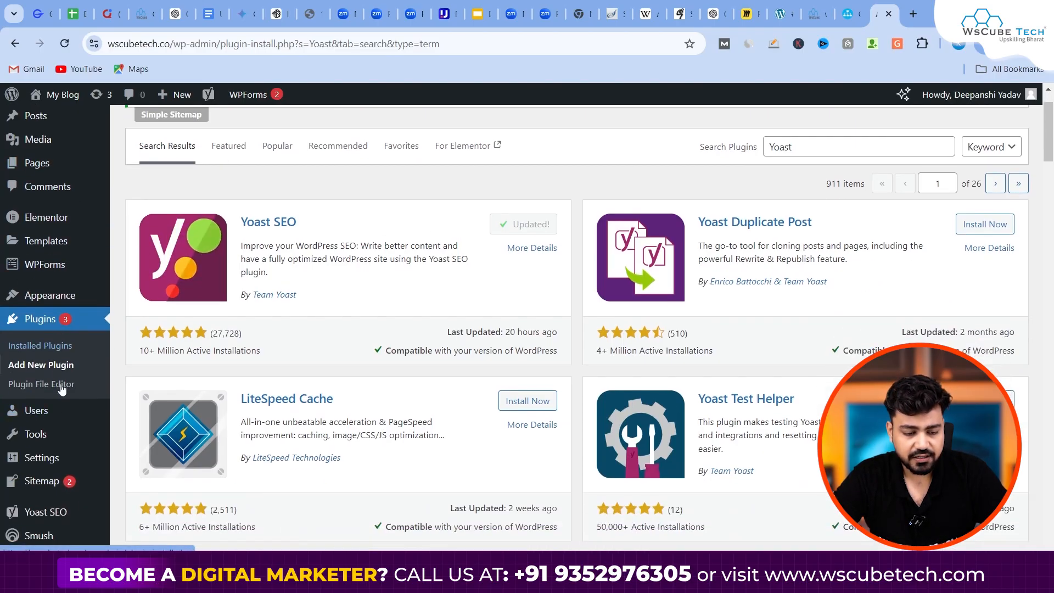
{"action": "scroll", "coordinate": [66, 340], "scroll_direction": "down", "scroll_amount": 1}
{"action": "scroll", "coordinate": [69, 341], "scroll_direction": "down", "scroll_amount": 1}
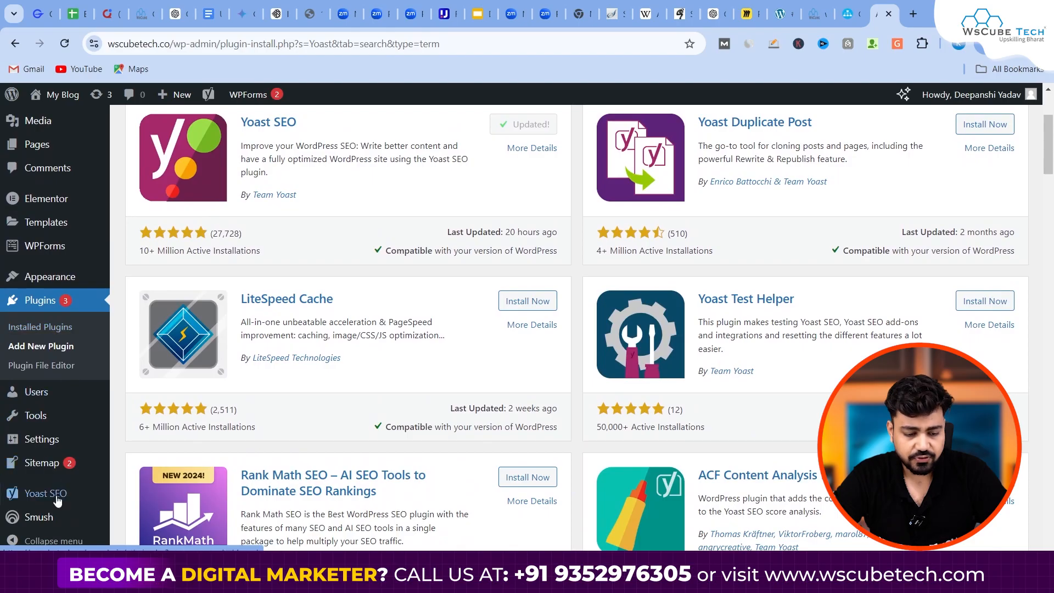
{"action": "mouse_move", "coordinate": [49, 494]}
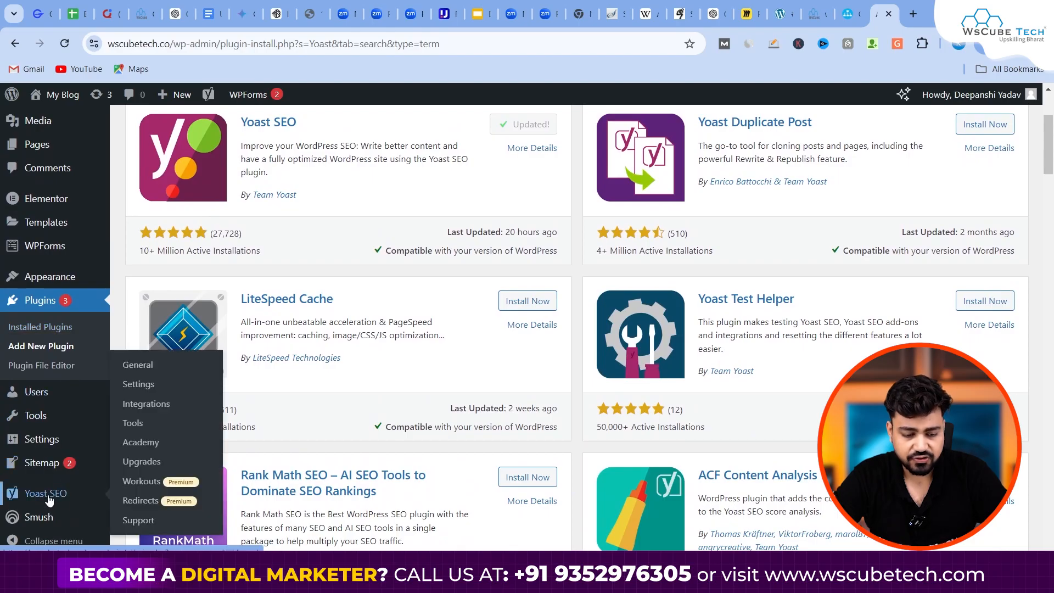
{"action": "left_click", "coordinate": [145, 383]}
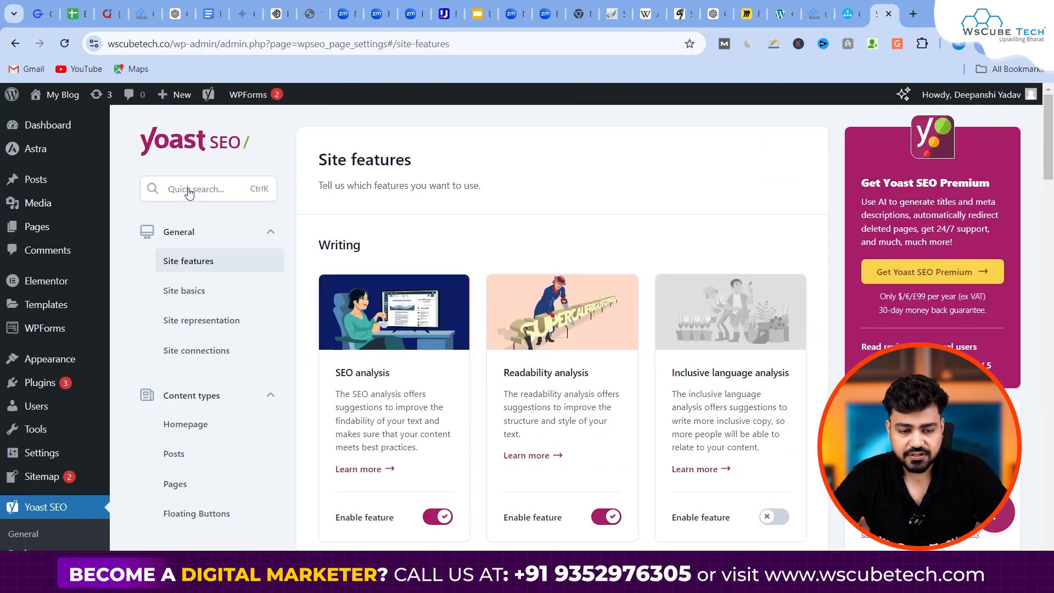
{"action": "left_click", "coordinate": [190, 188]}
{"action": "type", "text": "sitemap"}
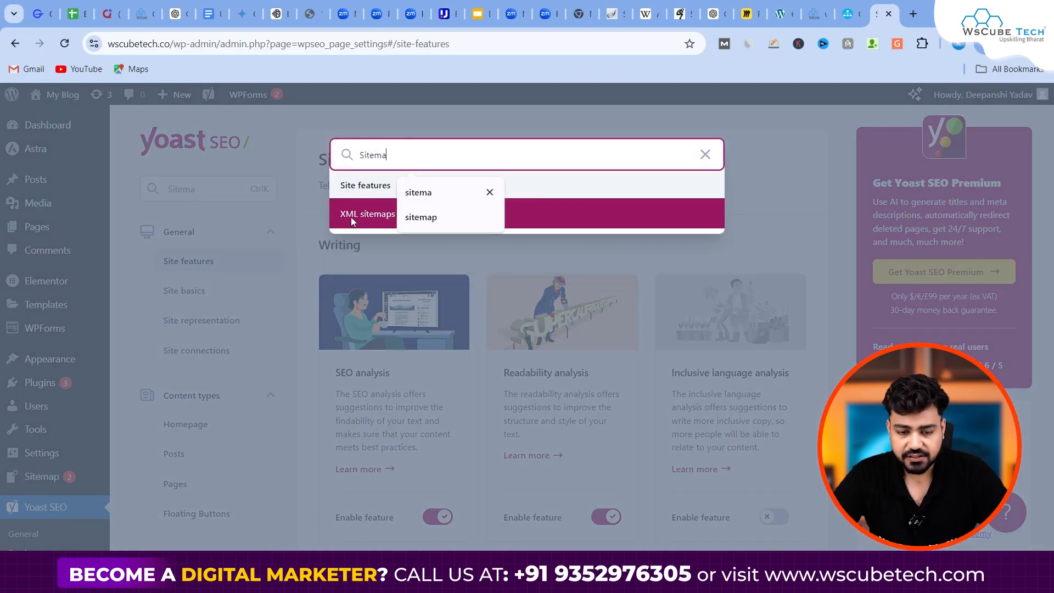
{"action": "left_click", "coordinate": [351, 216]}
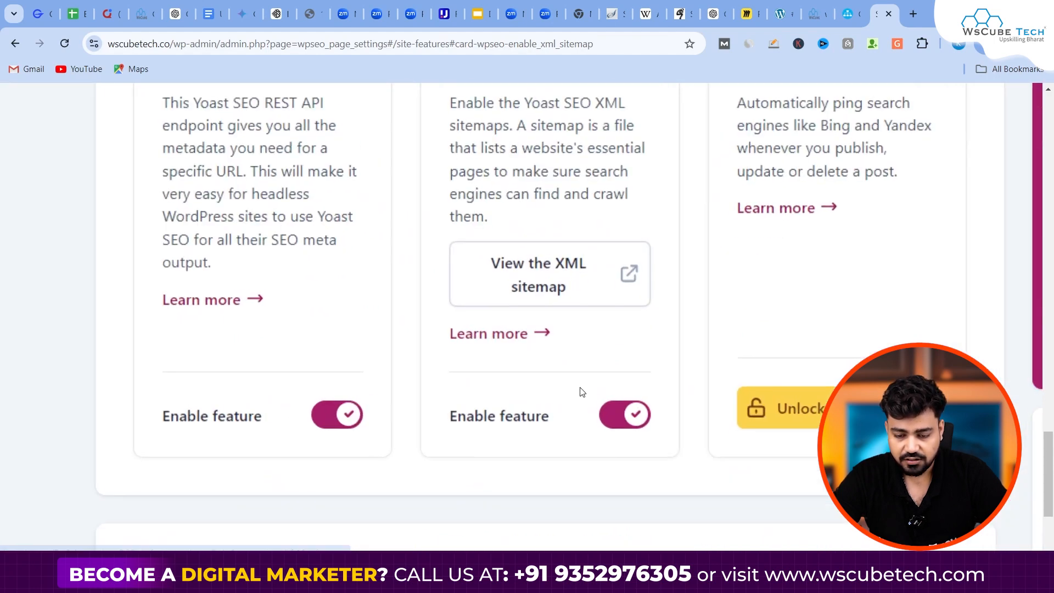
- Switch the XML sitemaps feature off and back on
{"action": "left_click", "coordinate": [635, 428]}
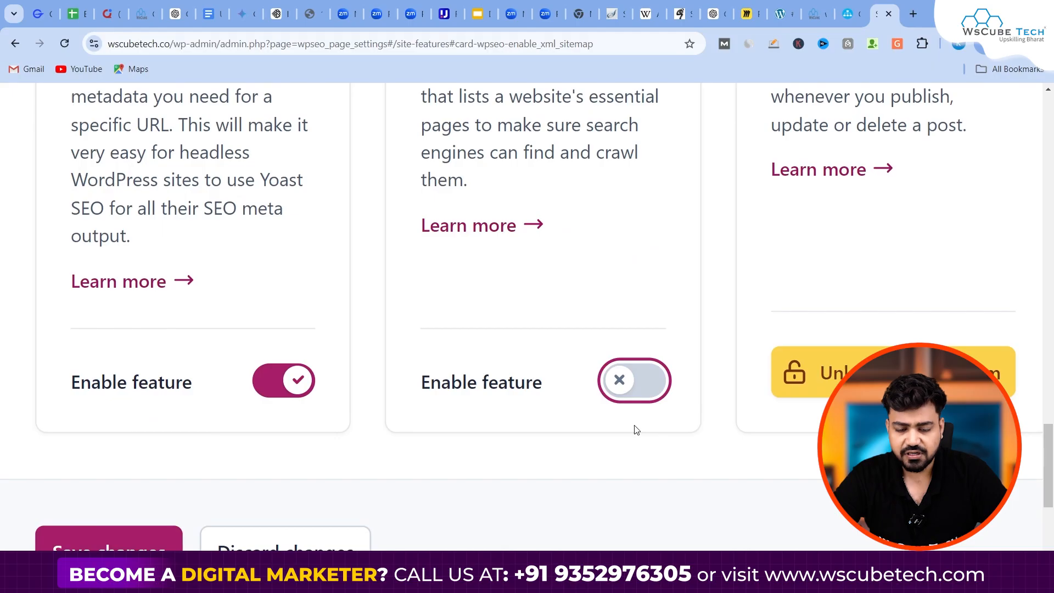
{"action": "left_click", "coordinate": [624, 381]}
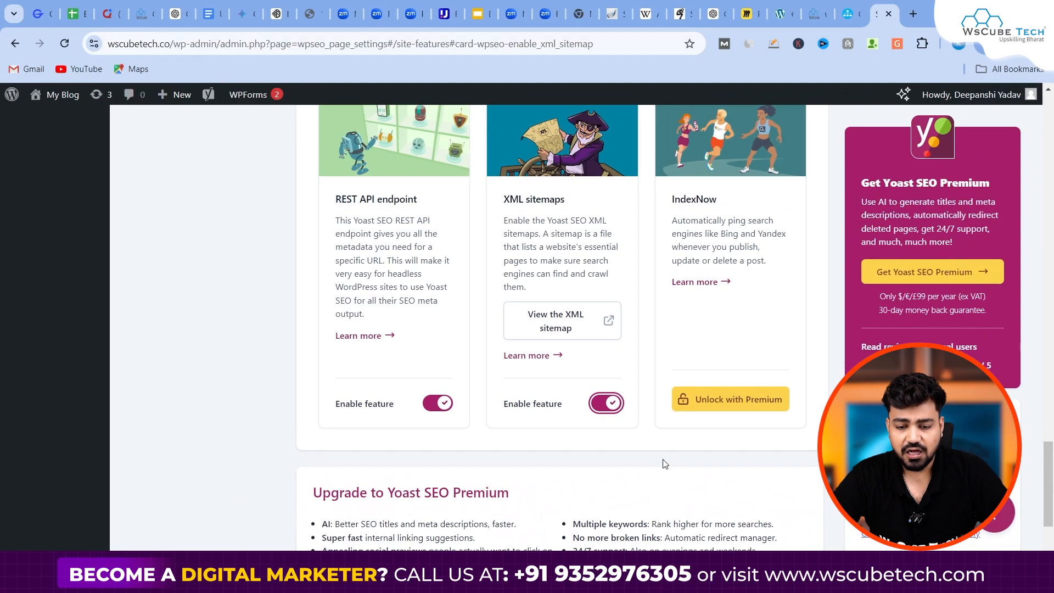
{"action": "scroll", "coordinate": [587, 358], "scroll_direction": "up", "scroll_amount": 15}
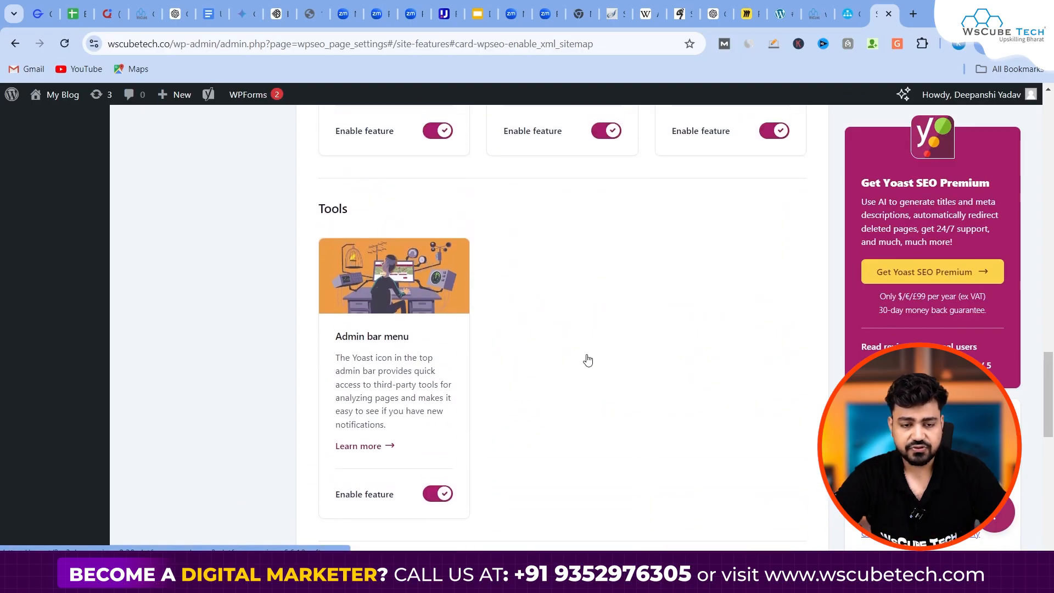
{"action": "scroll", "coordinate": [588, 360], "scroll_direction": "up", "scroll_amount": 15}
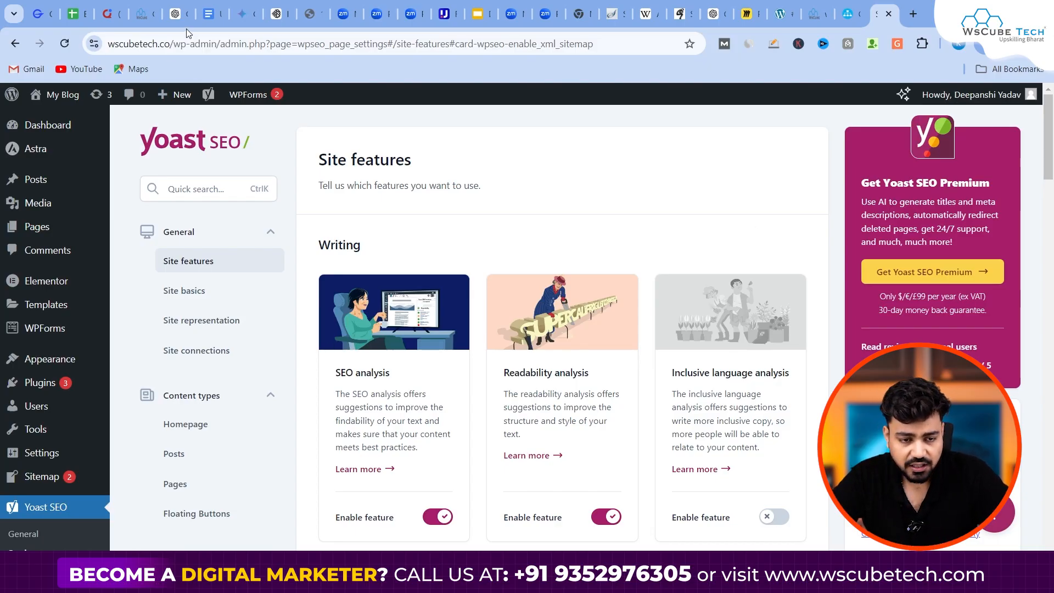
{"action": "left_click", "coordinate": [113, 49]}
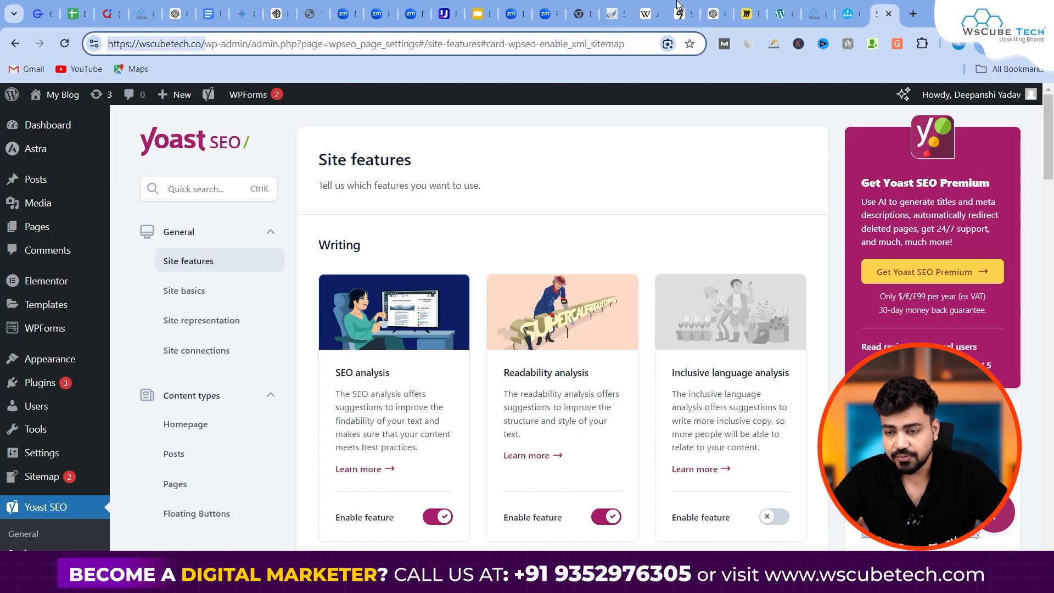
{"action": "left_click", "coordinate": [914, 13]}
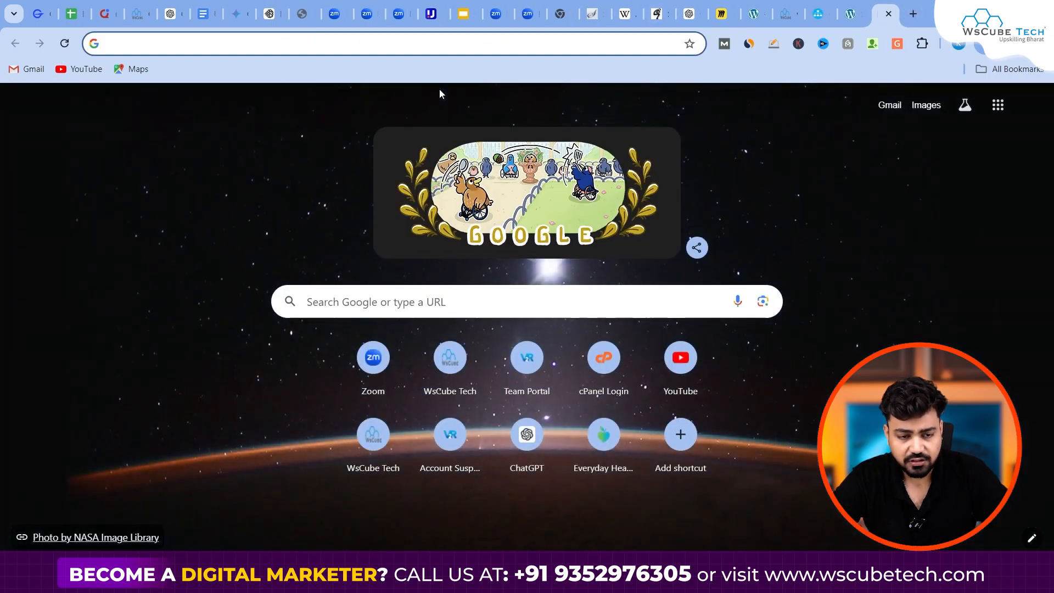
{"action": "type", "text": "https://wscubetech.co/"}
{"action": "type", "text": "sitemap"}
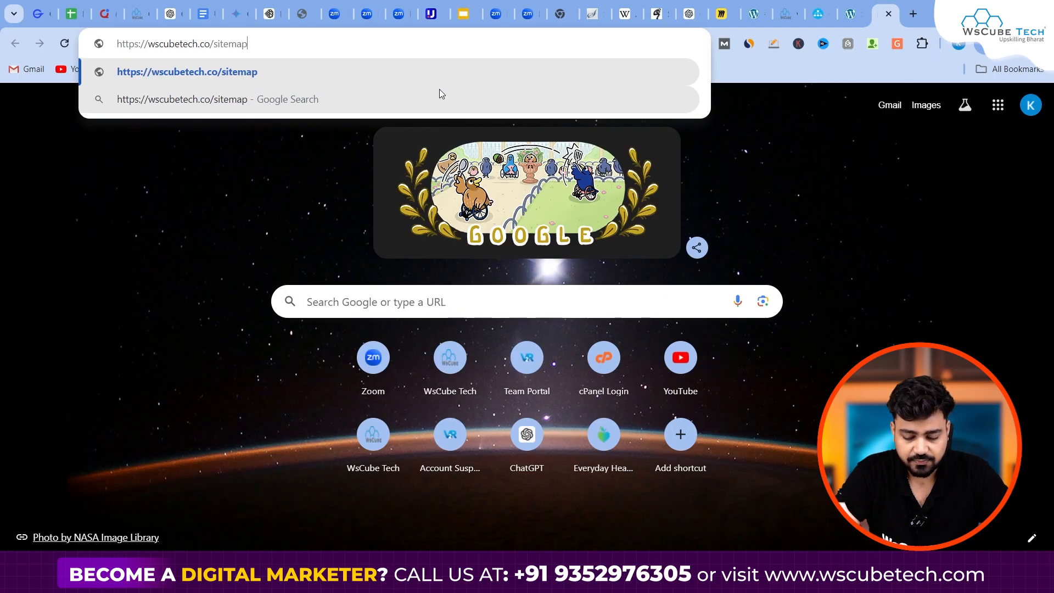
{"action": "key", "text": "Return"}
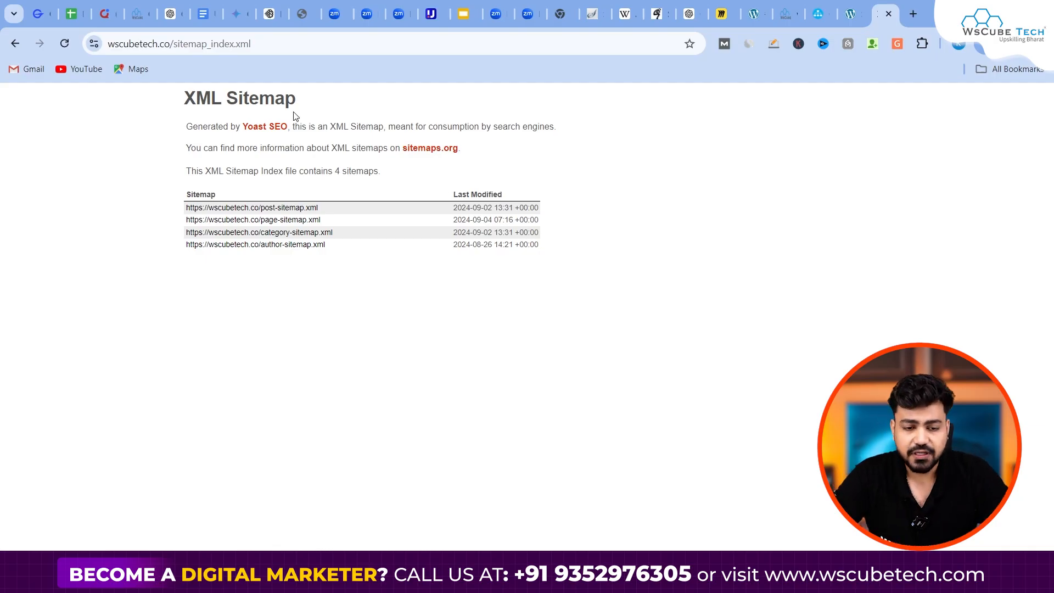
{"action": "scroll", "coordinate": [249, 125], "scroll_direction": "up", "scroll_amount": 5}
{"action": "scroll", "coordinate": [248, 128], "scroll_direction": "up", "scroll_amount": 5}
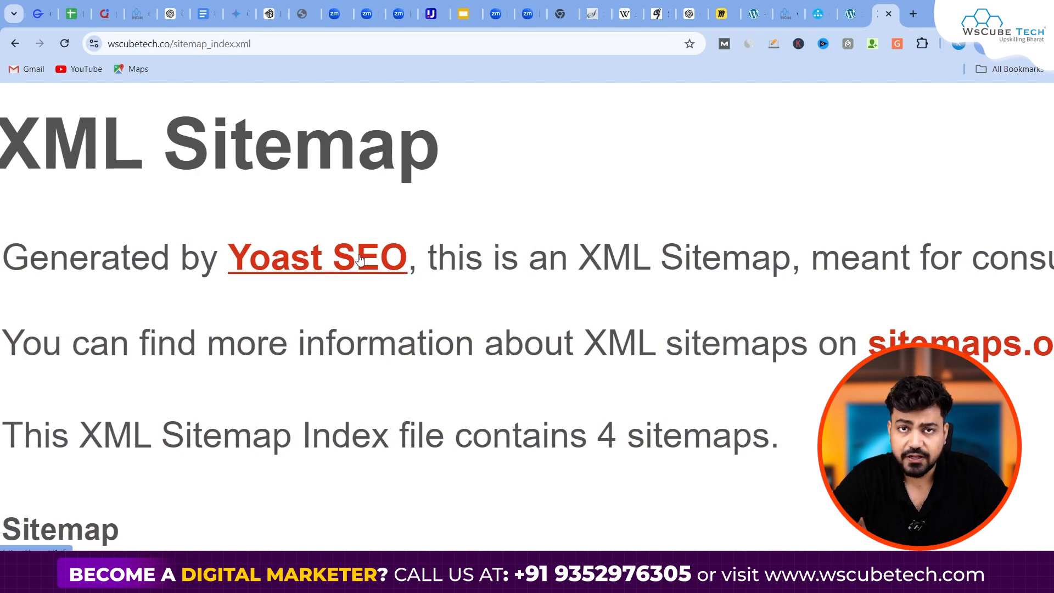
{"action": "scroll", "coordinate": [360, 258], "scroll_direction": "down", "scroll_amount": 10}
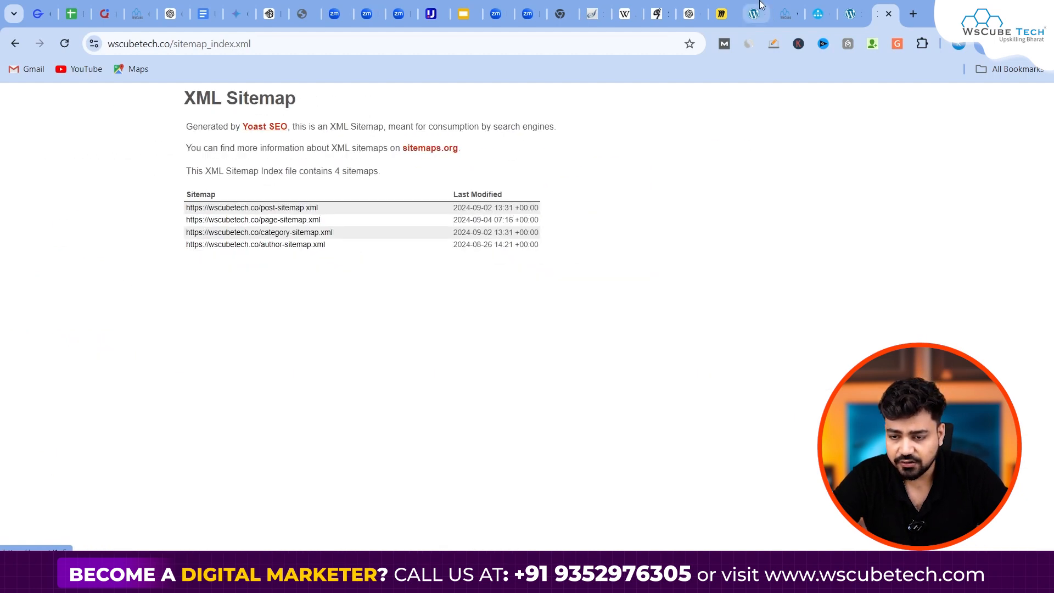
- Return to the Yoast SEO site features, switch off the XML sitemaps feature and save the changes
{"action": "left_click", "coordinate": [853, 7]}
{"action": "scroll", "coordinate": [589, 389], "scroll_direction": "down", "scroll_amount": 20}
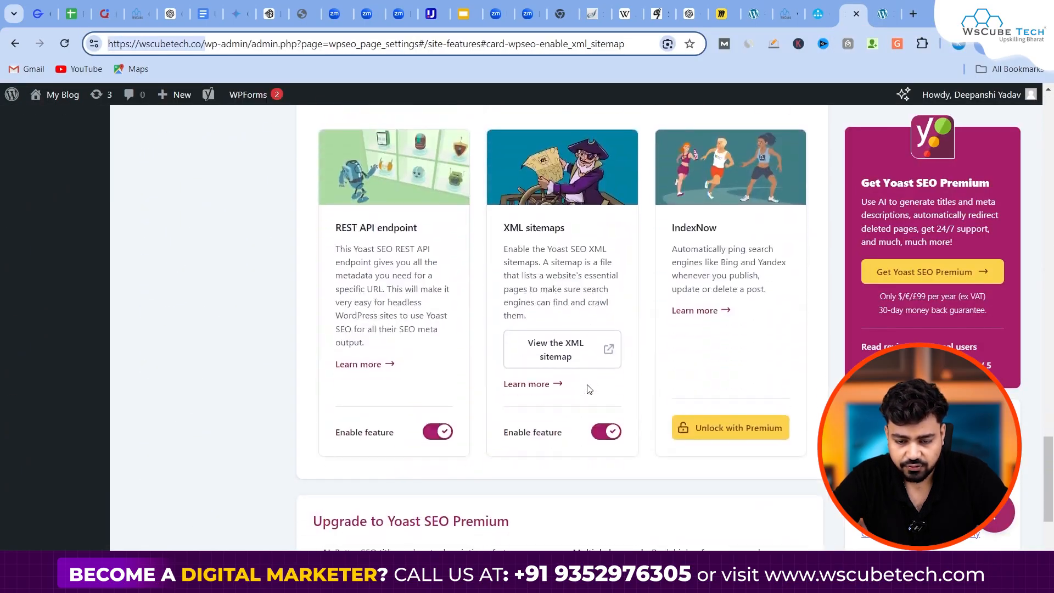
{"action": "left_click", "coordinate": [607, 359]}
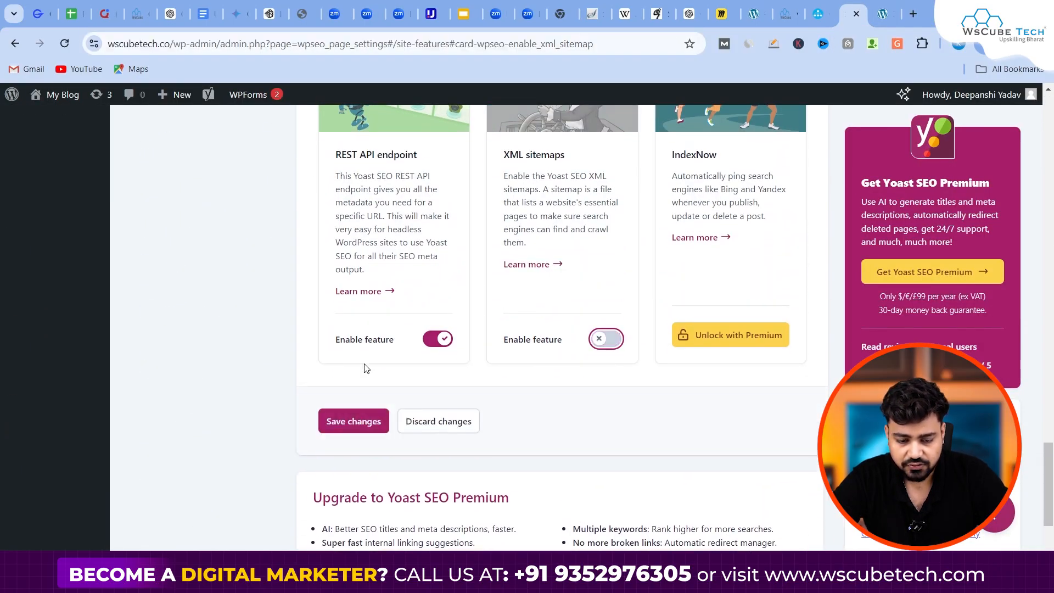
{"action": "left_click", "coordinate": [341, 427]}
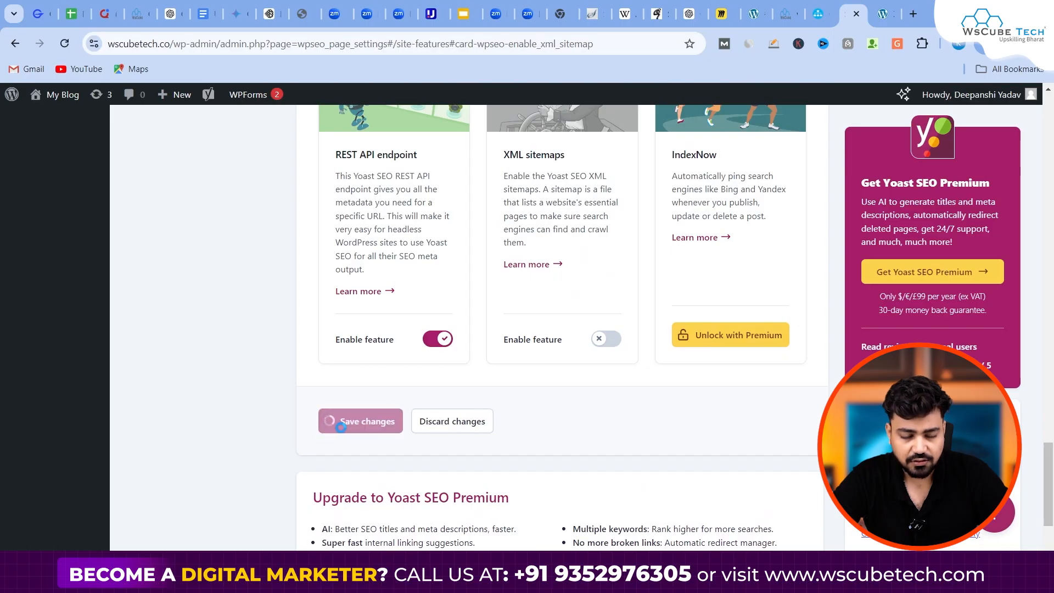
- Request the site's sitemap address again in the sitemap tab and examine which tool generates the XML sitemap
{"action": "left_click", "coordinate": [883, 13]}
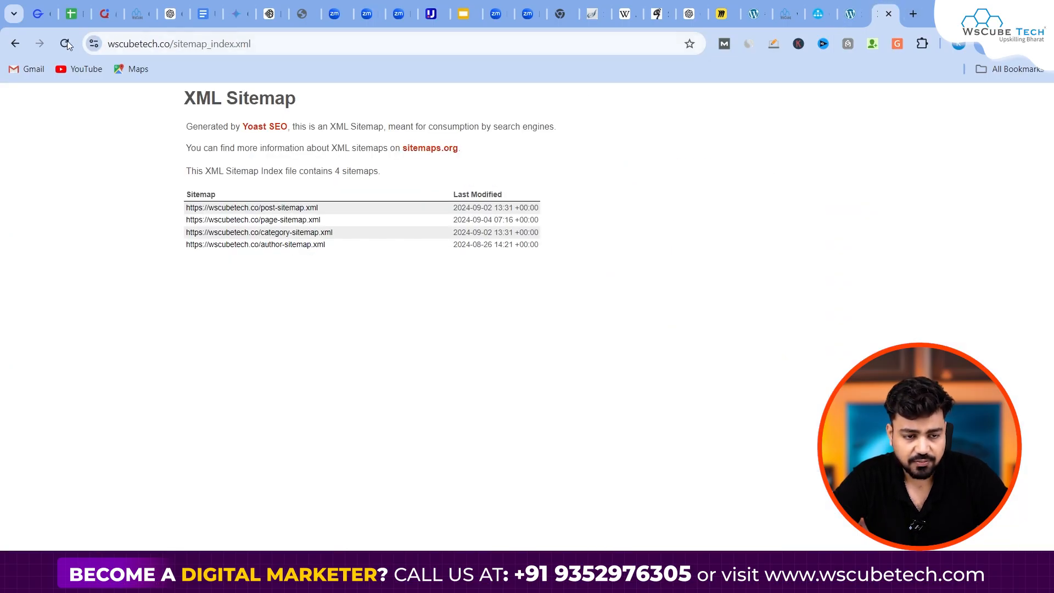
{"action": "left_click_drag", "start_coordinate": [173, 44], "coordinate": [384, 63]}
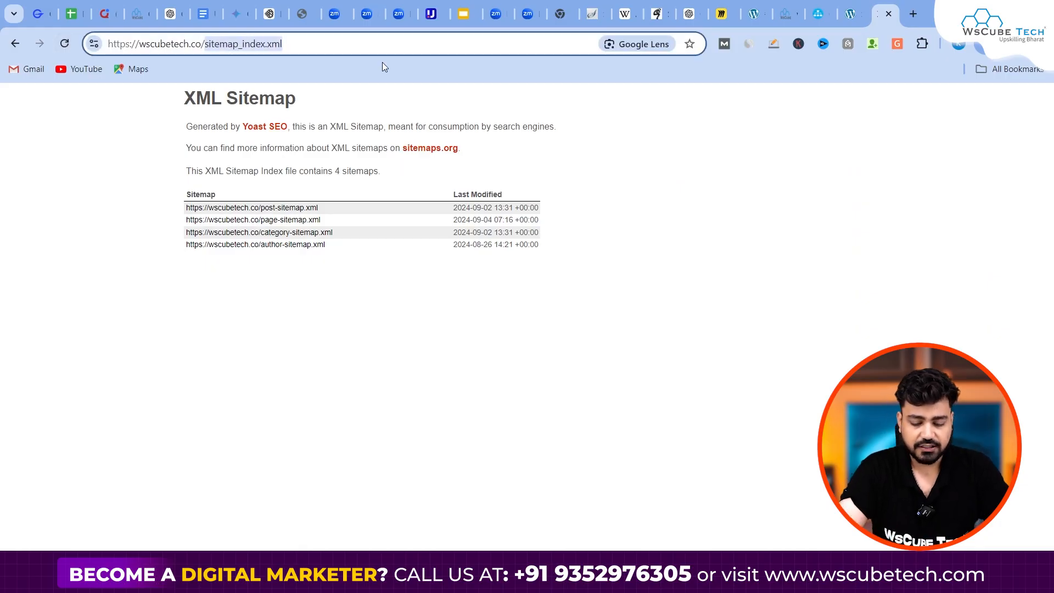
{"action": "type", "text": "si"}
{"action": "key", "text": "Return"}
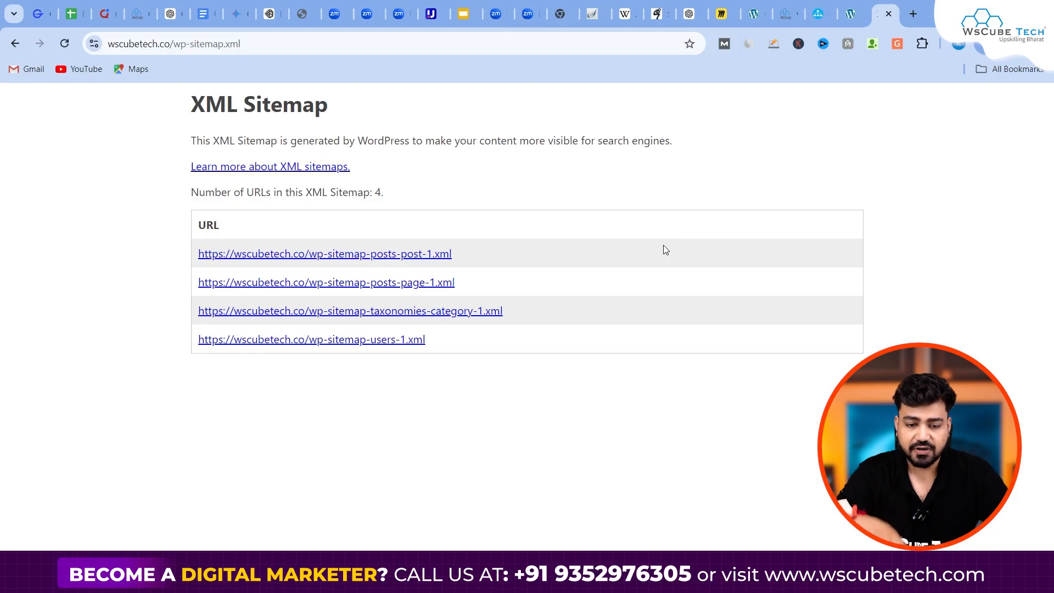
{"action": "scroll", "coordinate": [367, 141], "scroll_direction": "up", "scroll_amount": 5}
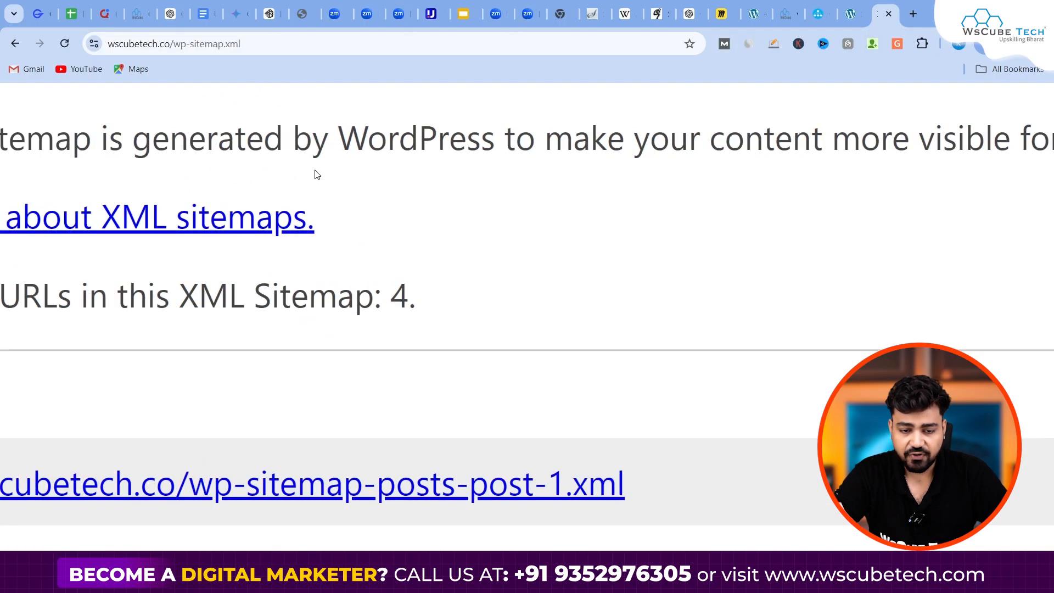
{"action": "scroll", "coordinate": [479, 173], "scroll_direction": "down", "scroll_amount": 5}
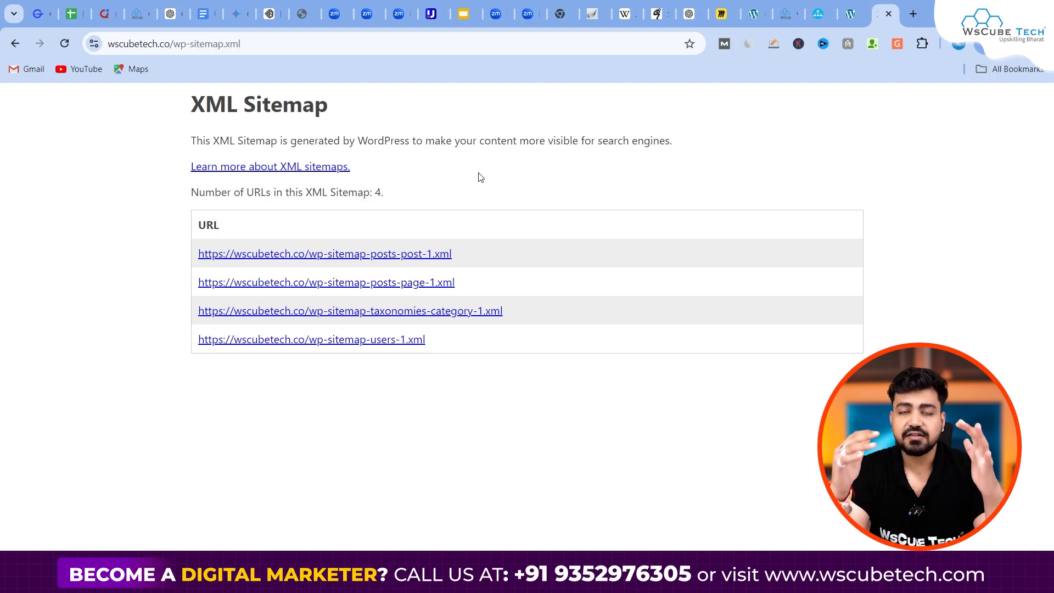
- Switch to XML-Sitemaps.com, view the completed sitemap's details and download the XML sitemap file
{"action": "left_click", "coordinate": [818, 13]}
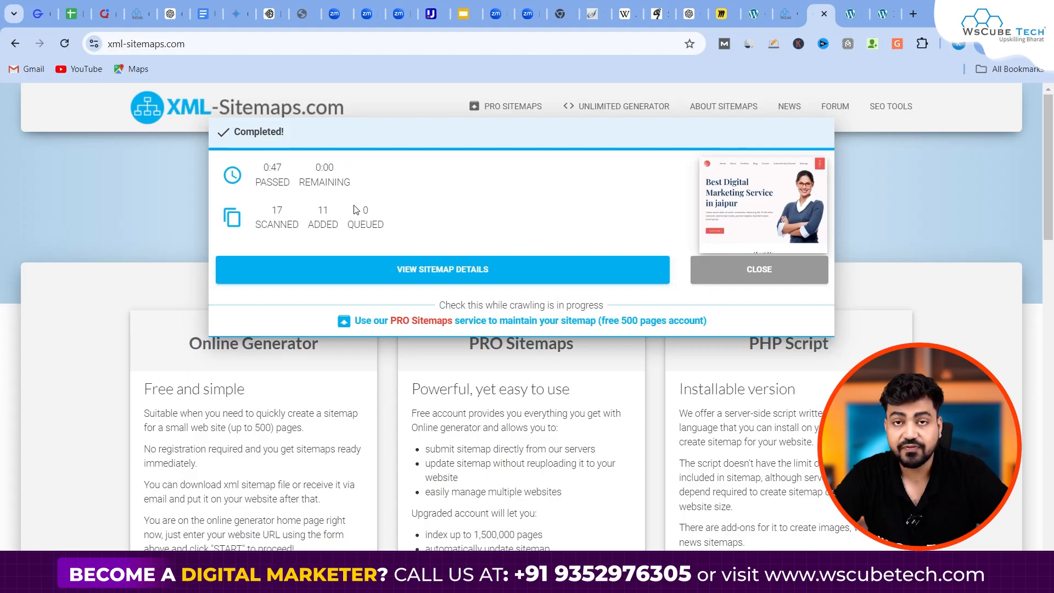
{"action": "left_click", "coordinate": [375, 282]}
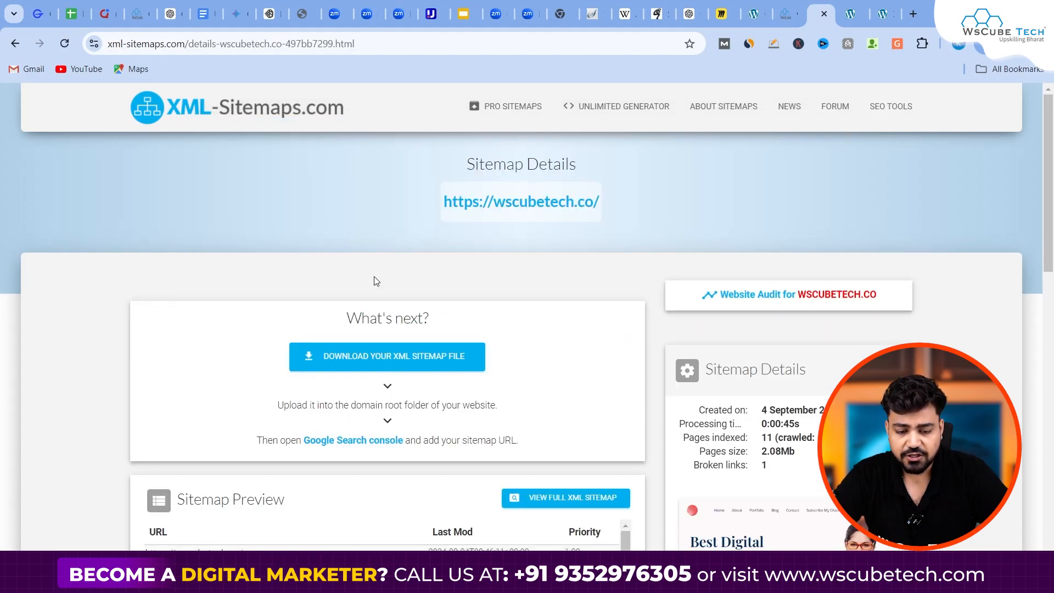
{"action": "scroll", "coordinate": [578, 310], "scroll_direction": "down", "scroll_amount": 1}
{"action": "left_click", "coordinate": [406, 290]}
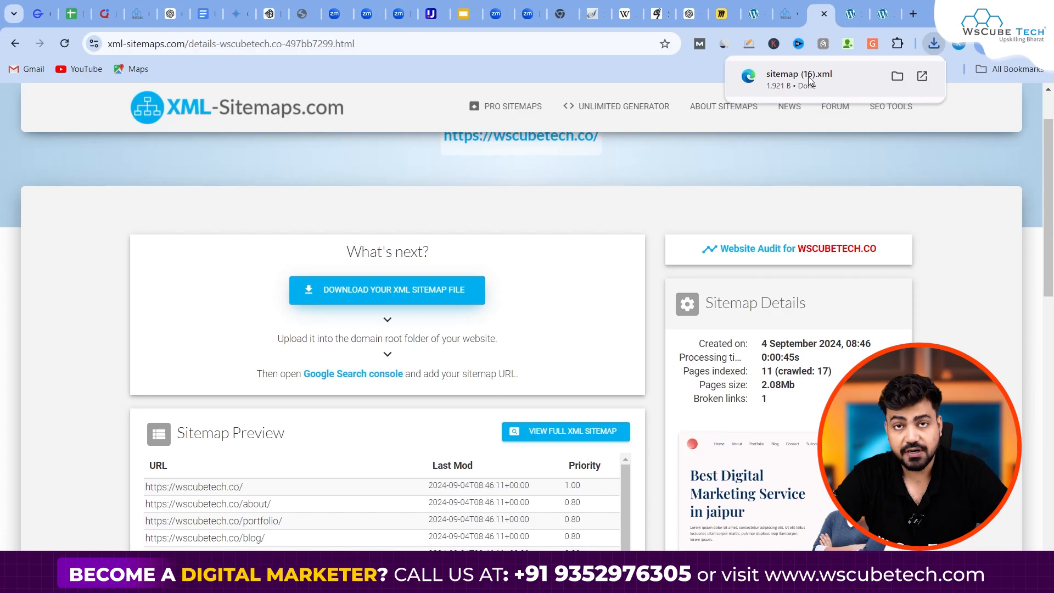
- Open the site's cPanel at wscubetech.co:2083 in a new tab and log in
{"action": "left_click", "coordinate": [914, 12]}
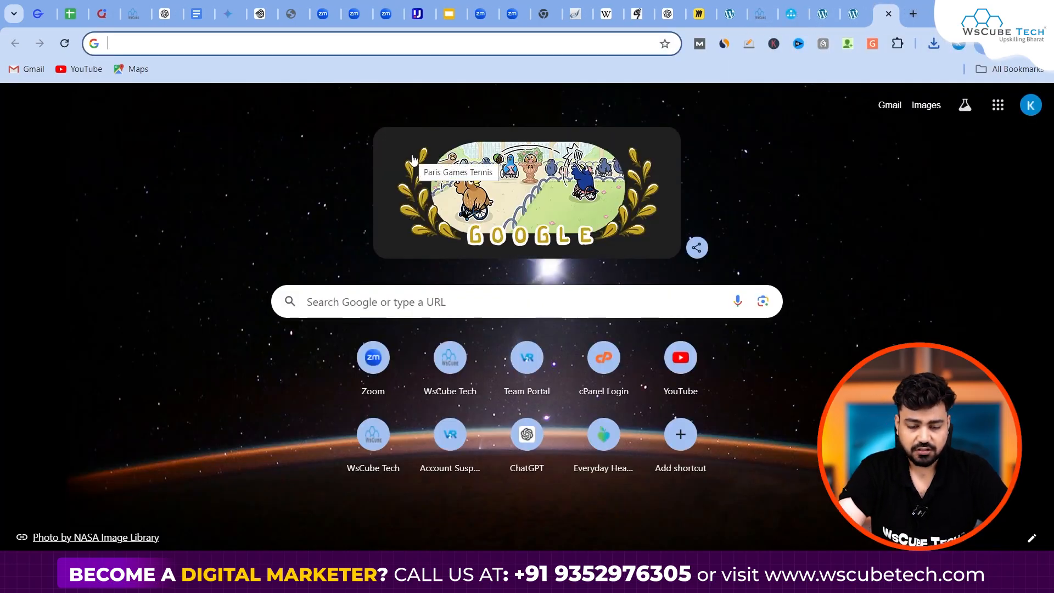
{"action": "type", "text": "cp"}
{"action": "key", "text": "Down"}
{"action": "key", "text": "Return"}
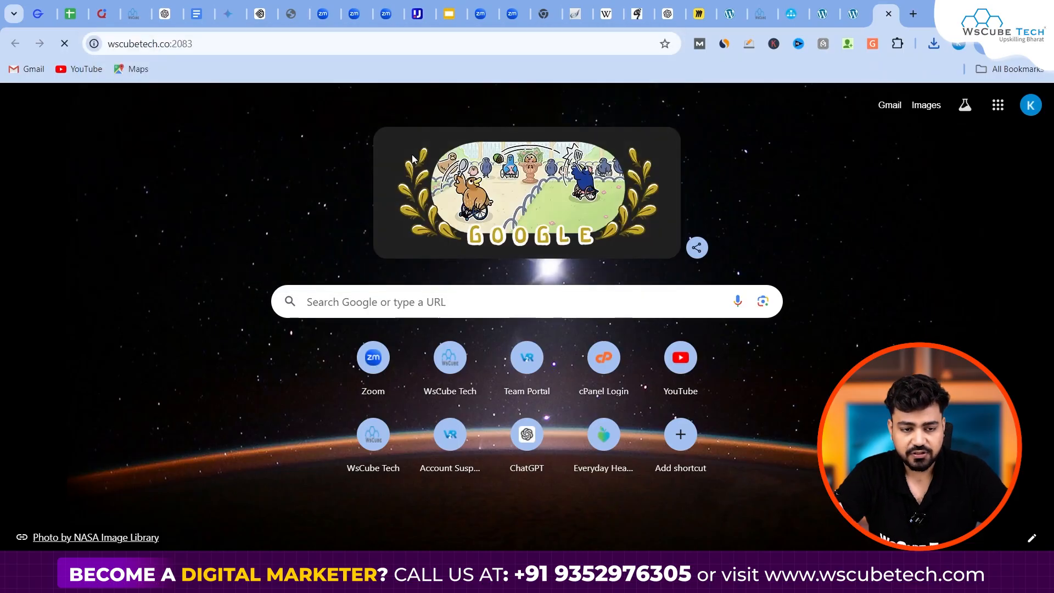
{"action": "left_click", "coordinate": [512, 375]}
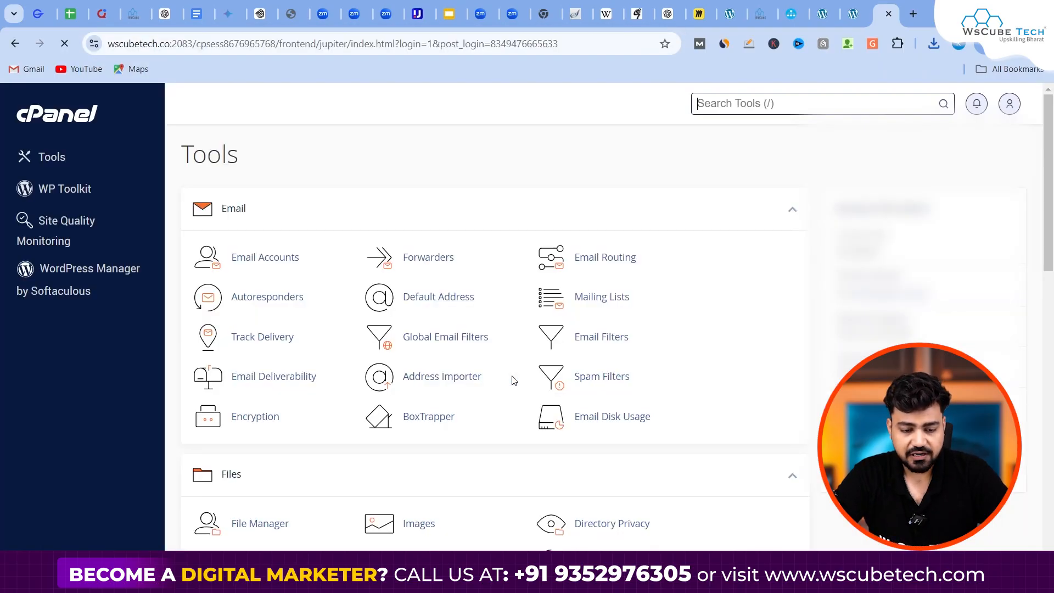
- Open cPanel's File Manager and go into the public_html folder
{"action": "scroll", "coordinate": [511, 376], "scroll_direction": "down", "scroll_amount": 1}
{"action": "scroll", "coordinate": [512, 380], "scroll_direction": "down", "scroll_amount": 3}
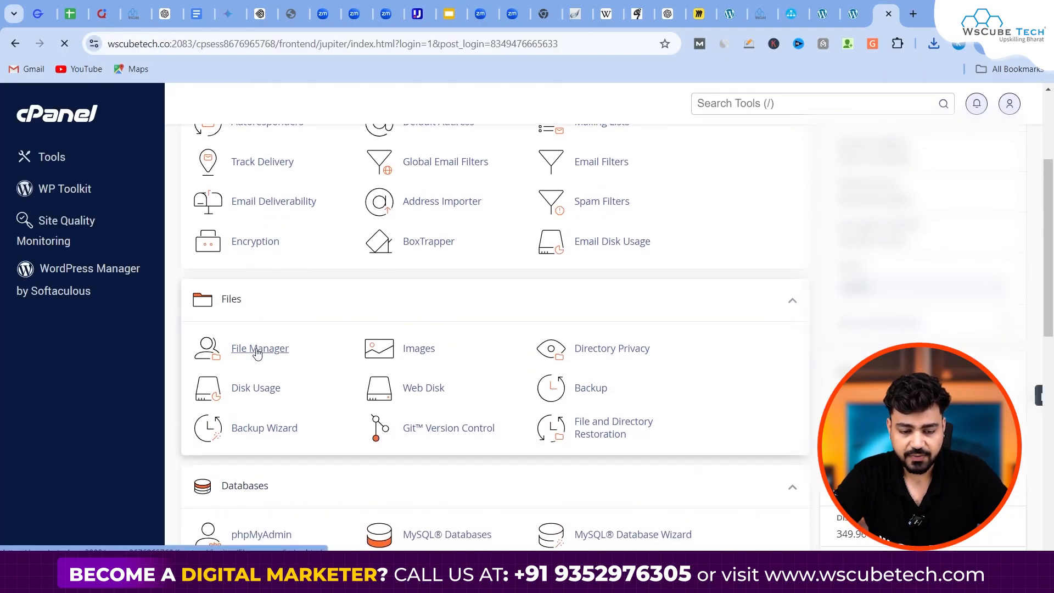
{"action": "left_click", "coordinate": [258, 350]}
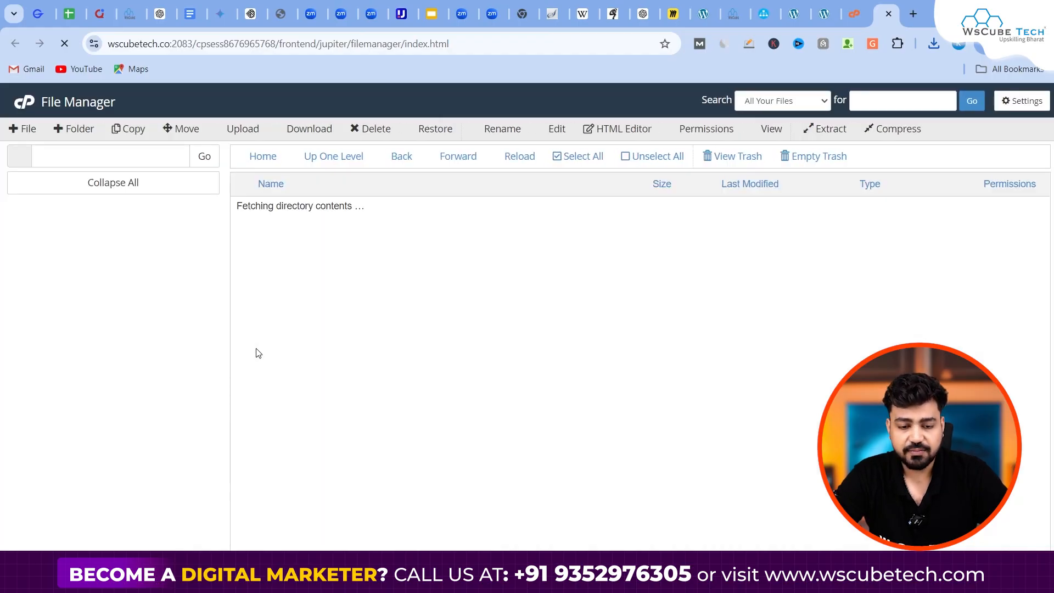
{"action": "scroll", "coordinate": [434, 322], "scroll_direction": "down", "scroll_amount": 3}
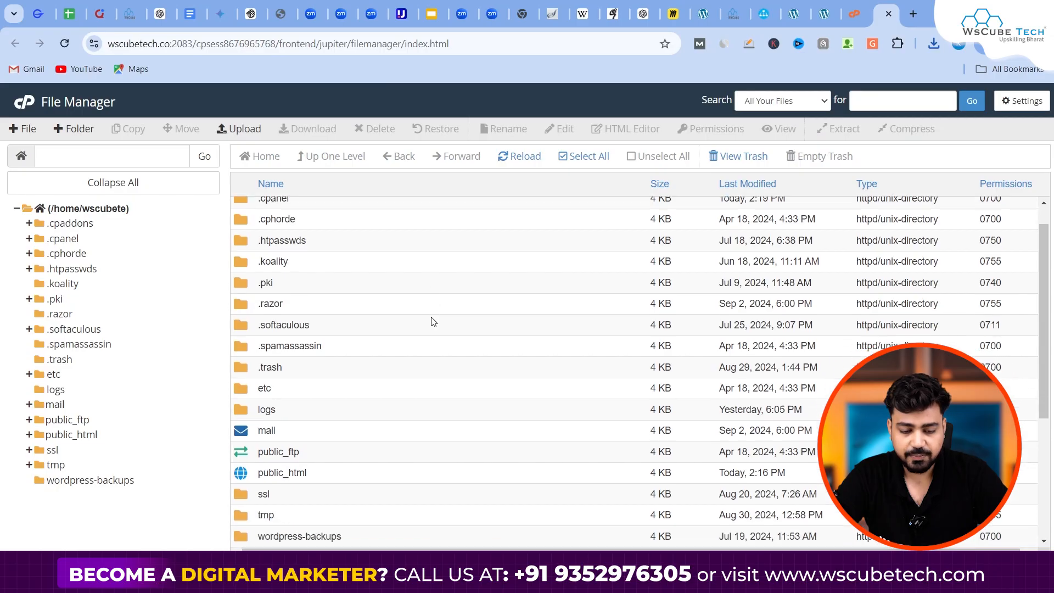
{"action": "scroll", "coordinate": [434, 322], "scroll_direction": "down", "scroll_amount": 3}
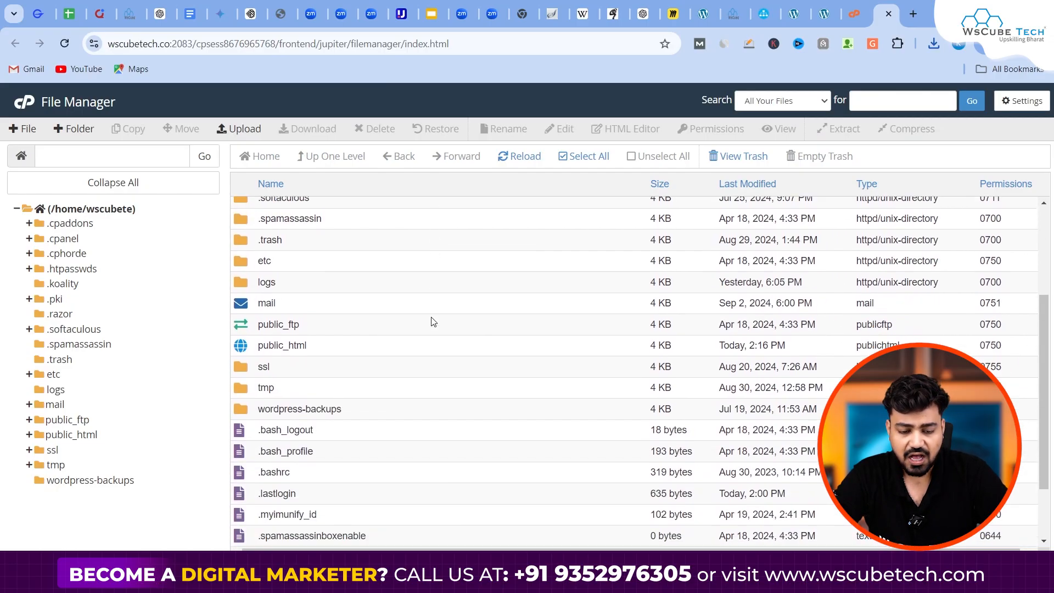
{"action": "double_click", "coordinate": [314, 347]}
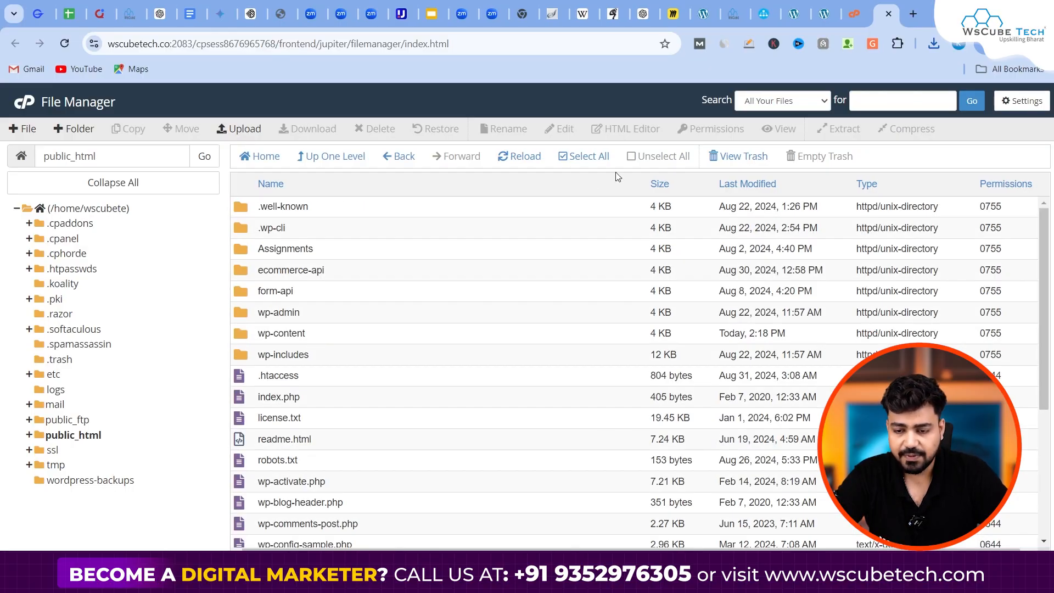
- Upload sitemap (16).xml from Downloads to public_html and return to that folder
{"action": "left_click", "coordinate": [240, 128]}
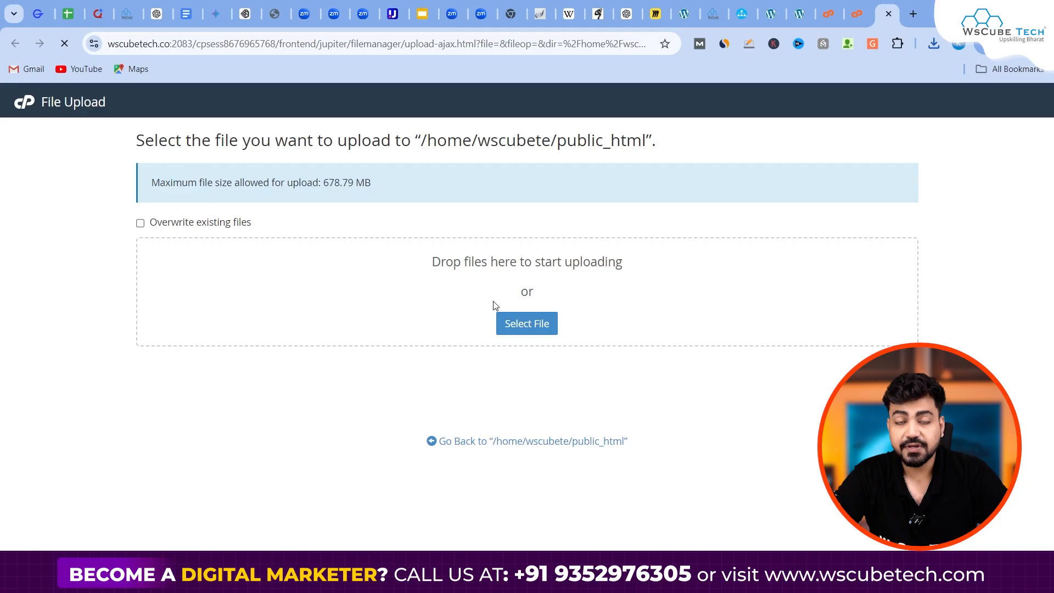
{"action": "left_click", "coordinate": [521, 316]}
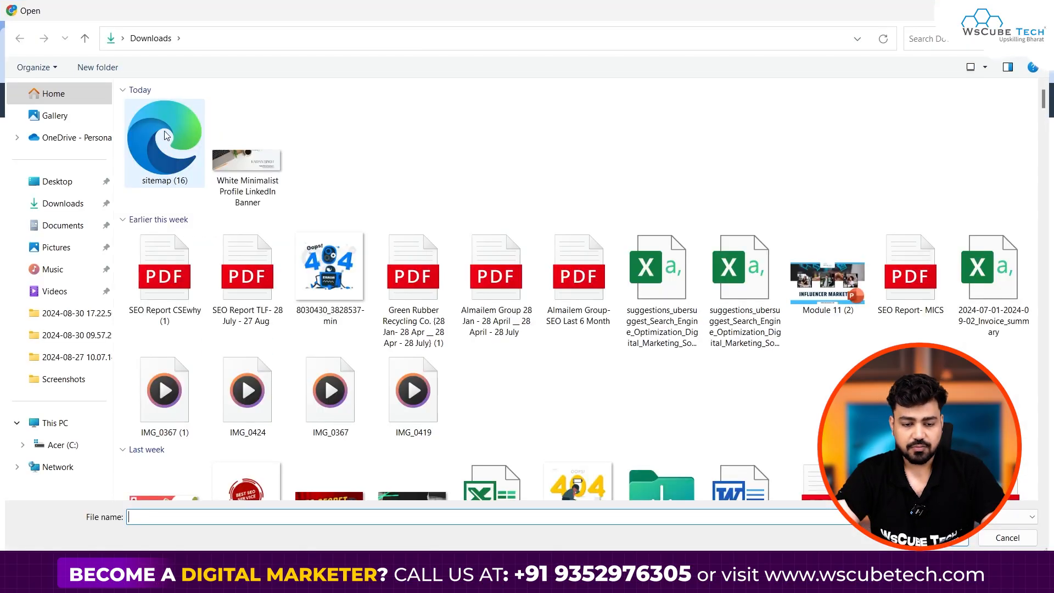
{"action": "double_click", "coordinate": [165, 140]}
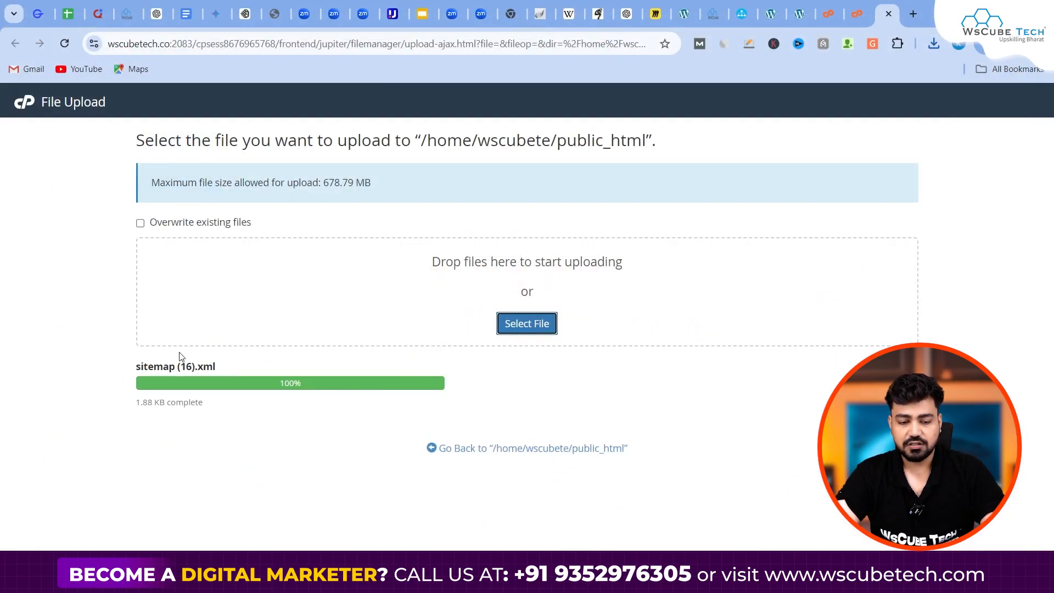
{"action": "left_click", "coordinate": [483, 451]}
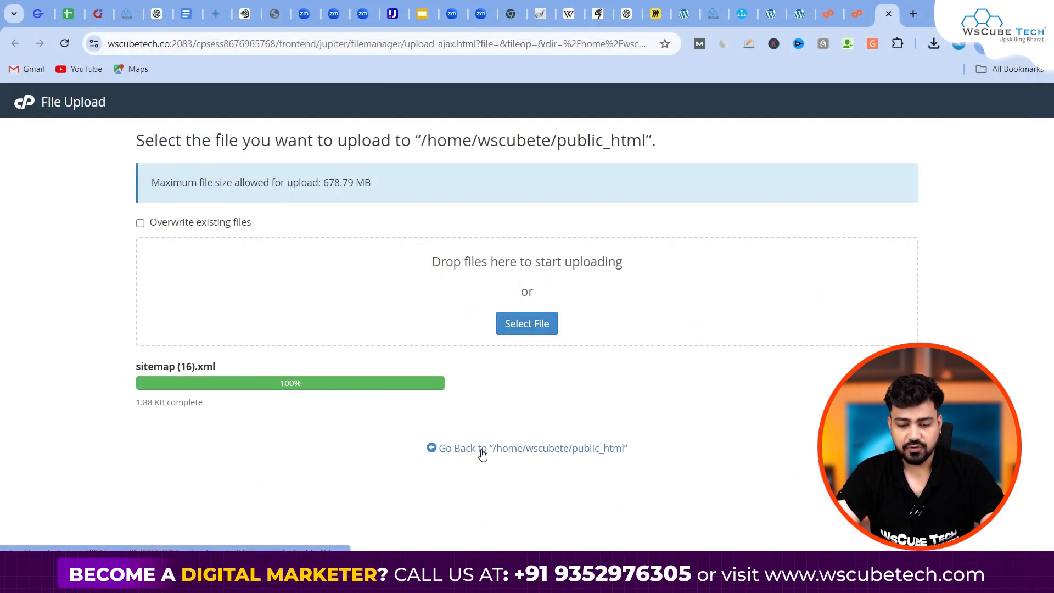
- Rename the uploaded sitemap (16).xml file in public_html to sitemap.xml
{"action": "scroll", "coordinate": [367, 400], "scroll_direction": "down", "scroll_amount": 2}
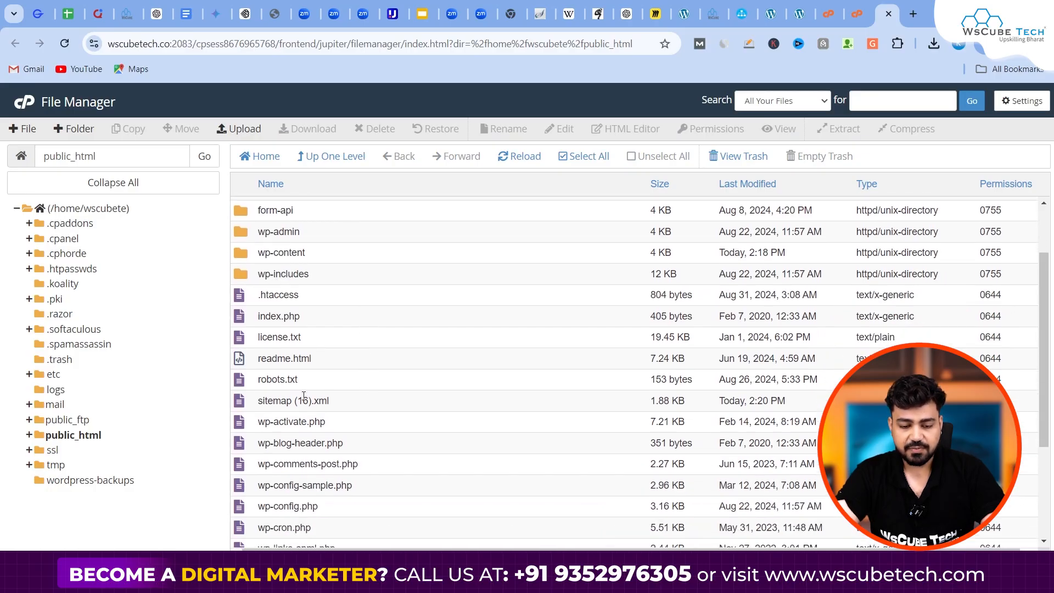
{"action": "scroll", "coordinate": [304, 397], "scroll_direction": "up", "scroll_amount": 5}
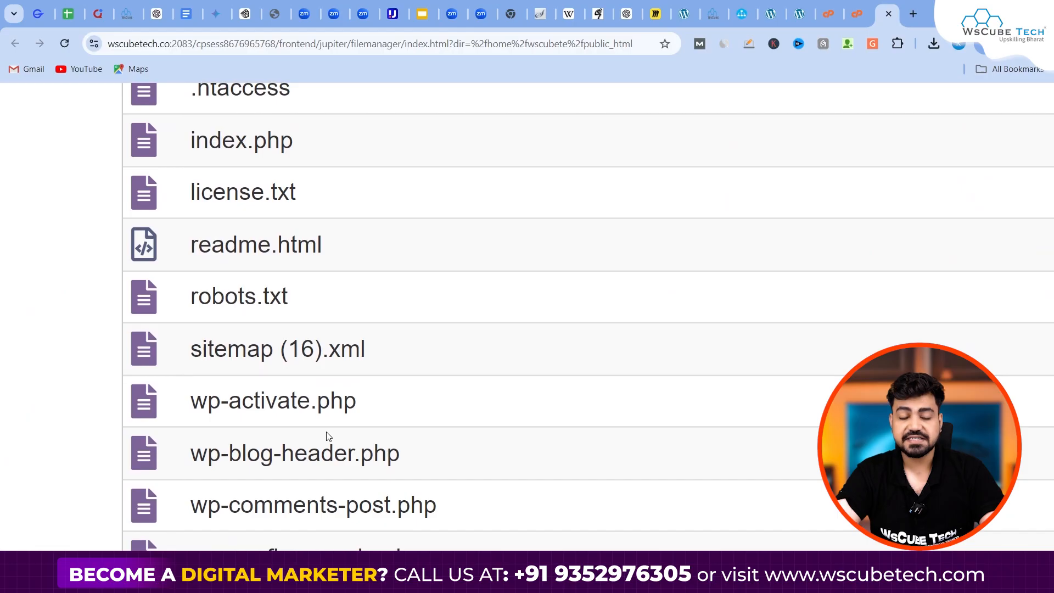
{"action": "right_click", "coordinate": [416, 341]}
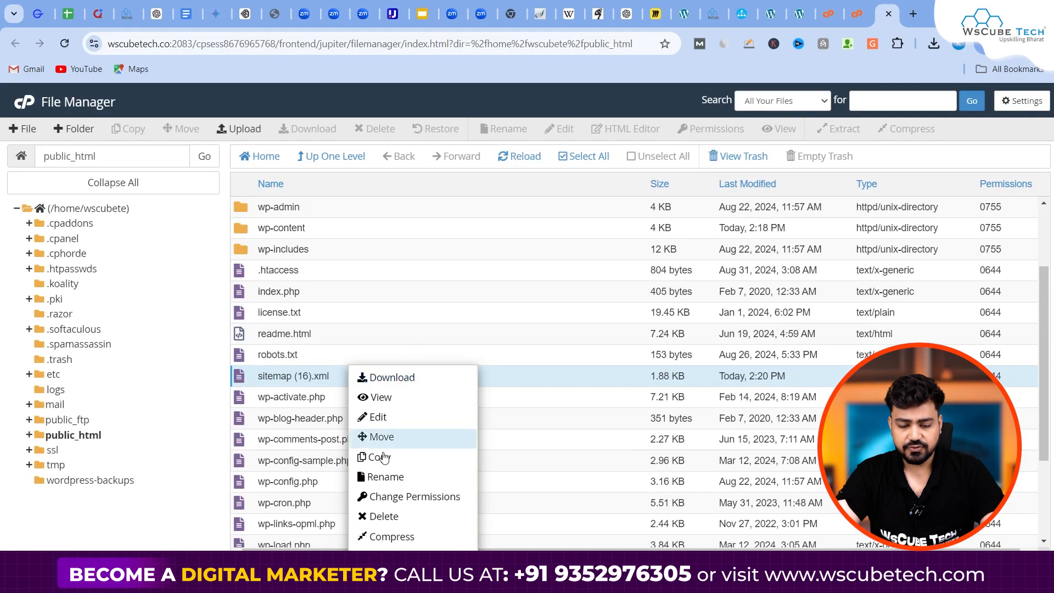
{"action": "left_click", "coordinate": [379, 486]}
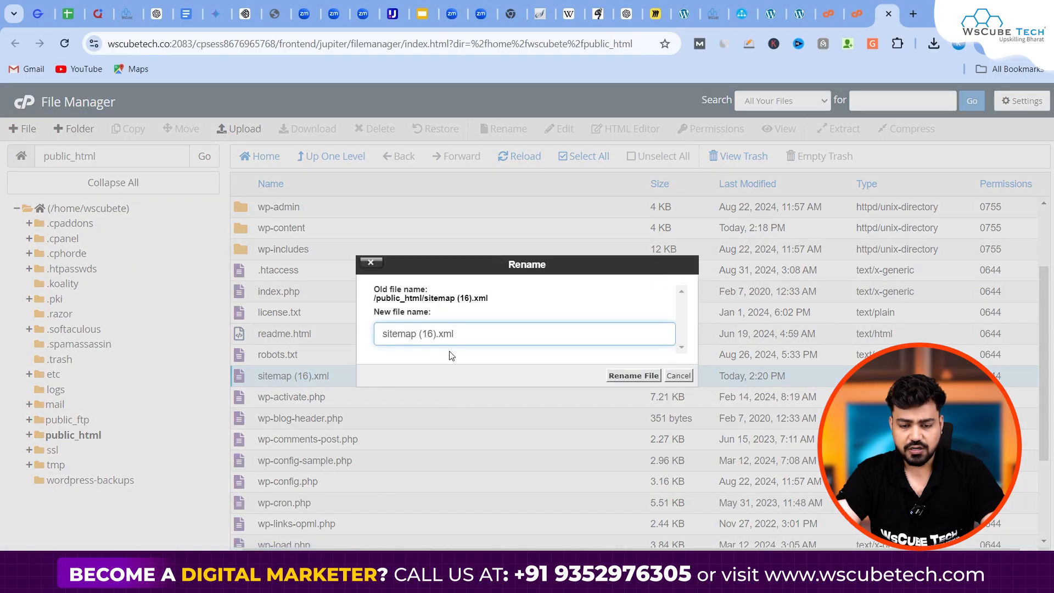
{"action": "left_click", "coordinate": [435, 333]}
{"action": "key", "text": "BackSpace"}
{"action": "key", "text": "BackSpace"}
{"action": "key", "text": "BackSpace"}
{"action": "key", "text": "BackSpace"}
{"action": "key", "text": "BackSpace"}
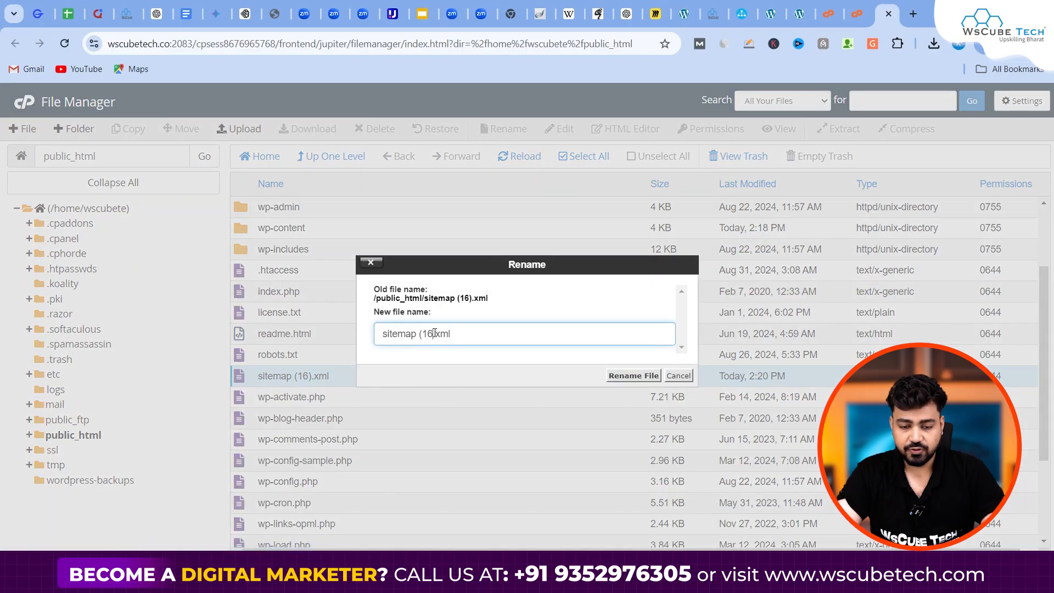
{"action": "left_click", "coordinate": [636, 376]}
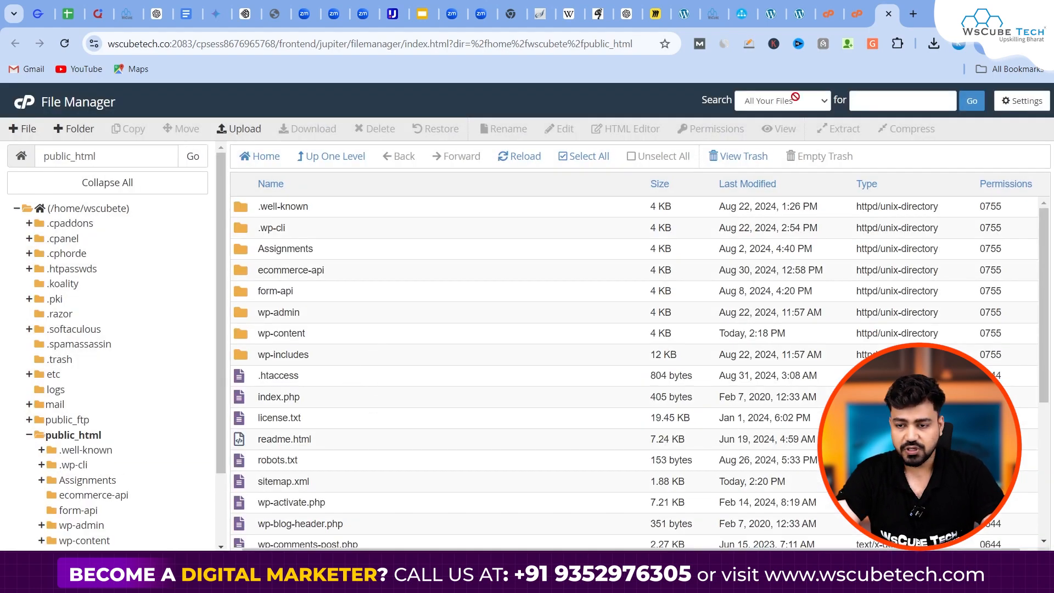
- Switch to the site's XML sitemap page and load wscubetech.co/sitemap.xml to check the uploaded file
{"action": "left_click", "coordinate": [806, 5]}
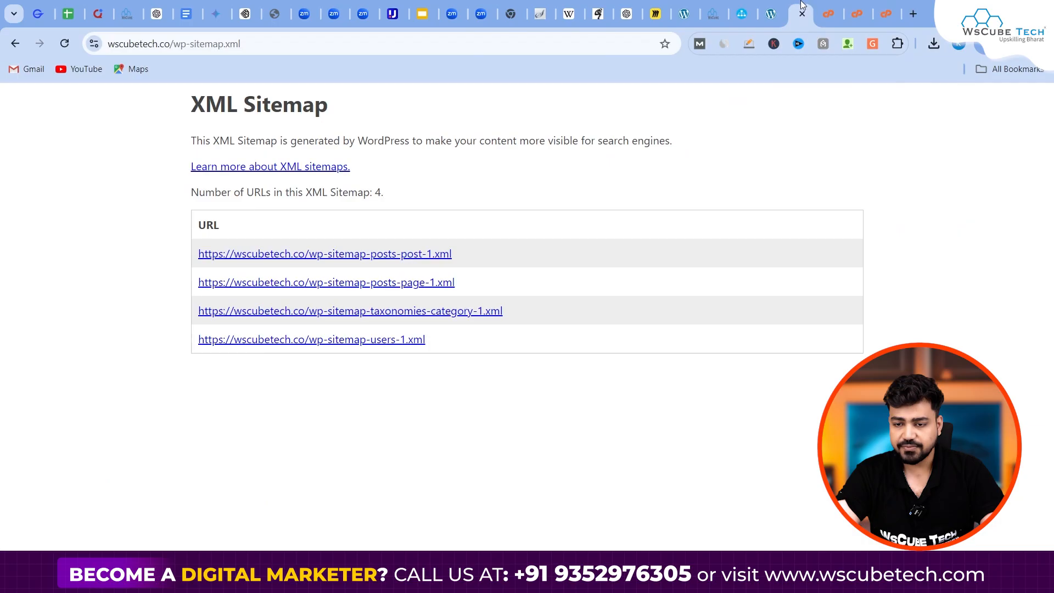
{"action": "left_click_drag", "start_coordinate": [173, 44], "coordinate": [244, 44]}
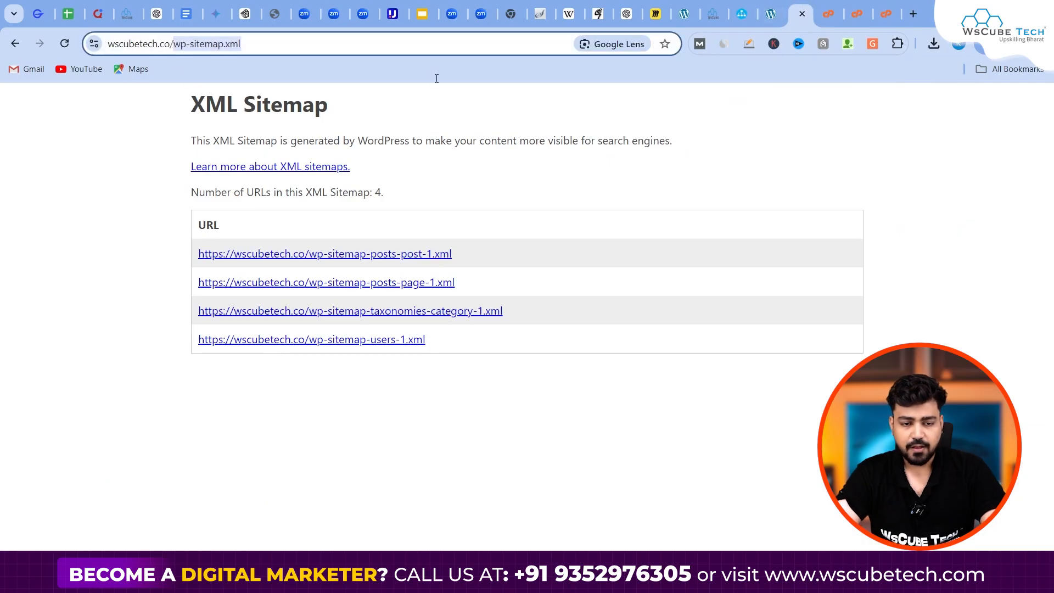
{"action": "type", "text": "site"}
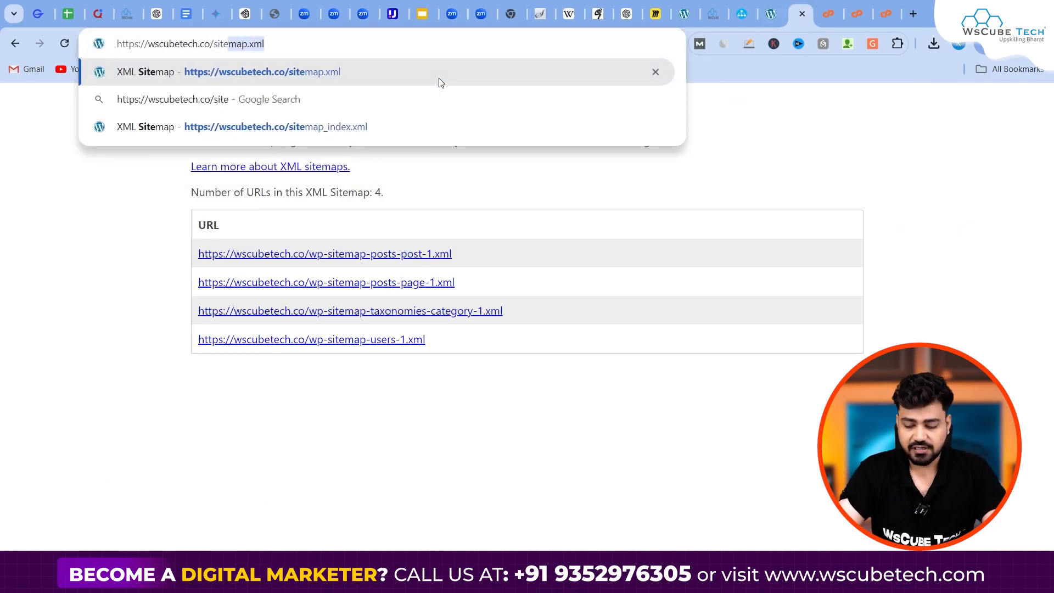
{"action": "key", "text": "Return"}
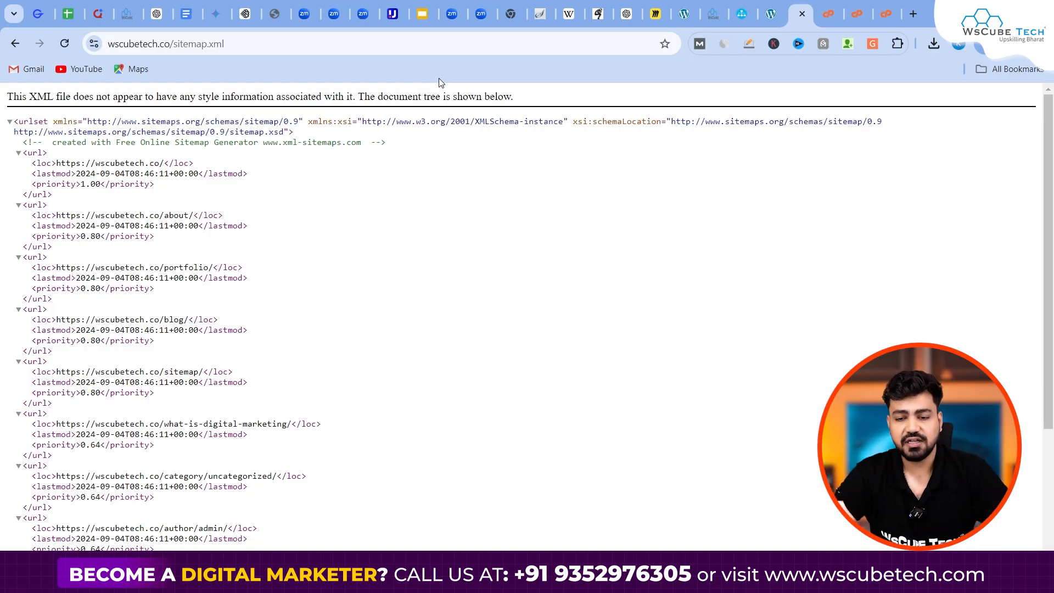
- Open myntra.com in a new tab, dismiss the notification request and look over the home page and its category navigation
{"action": "left_click", "coordinate": [916, 15]}
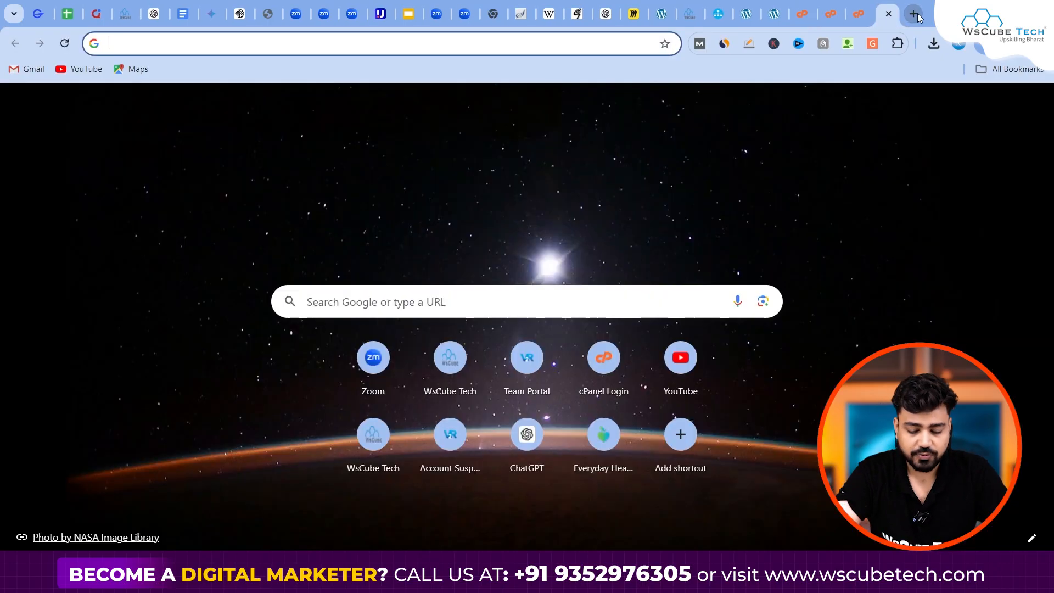
{"action": "type", "text": "myntra.com"}
{"action": "key", "text": "Return"}
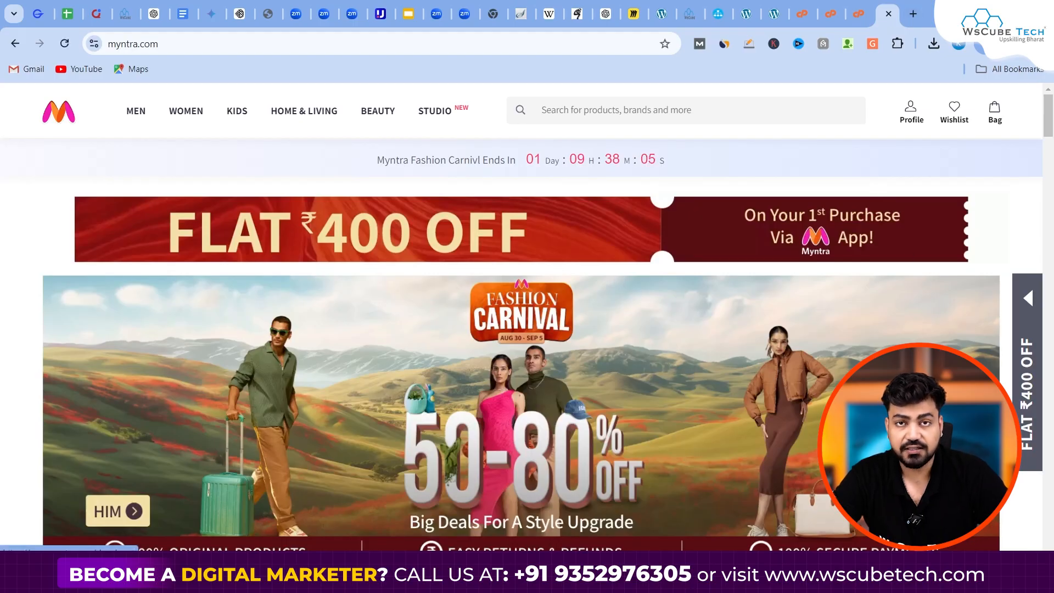
{"action": "scroll", "coordinate": [527, 329], "scroll_direction": "down", "scroll_amount": 7}
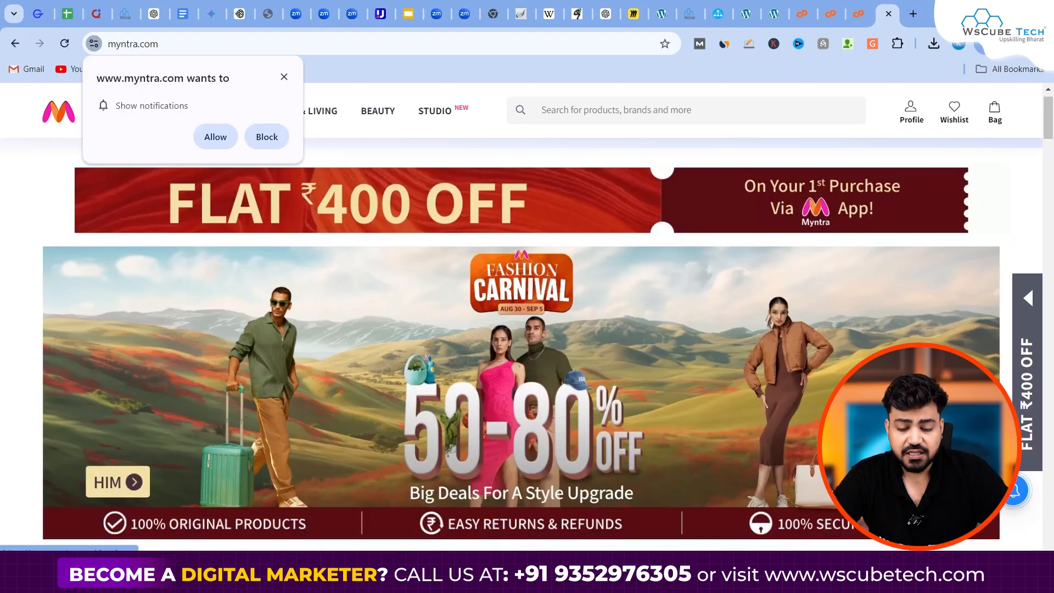
{"action": "scroll", "coordinate": [527, 330], "scroll_direction": "down", "scroll_amount": 7}
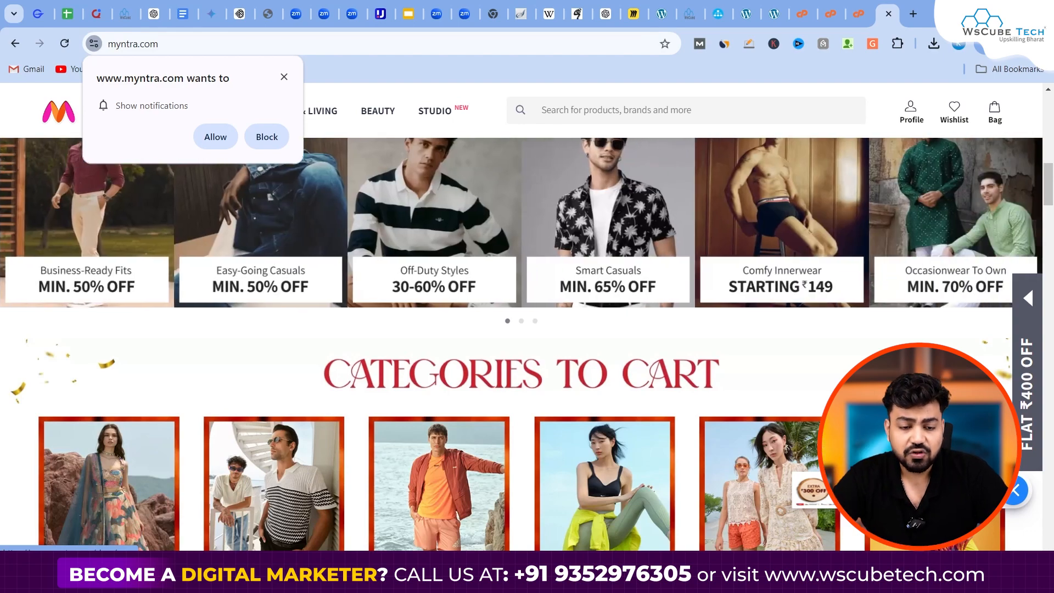
{"action": "left_click", "coordinate": [284, 76]}
{"action": "mouse_move", "coordinate": [275, 118]}
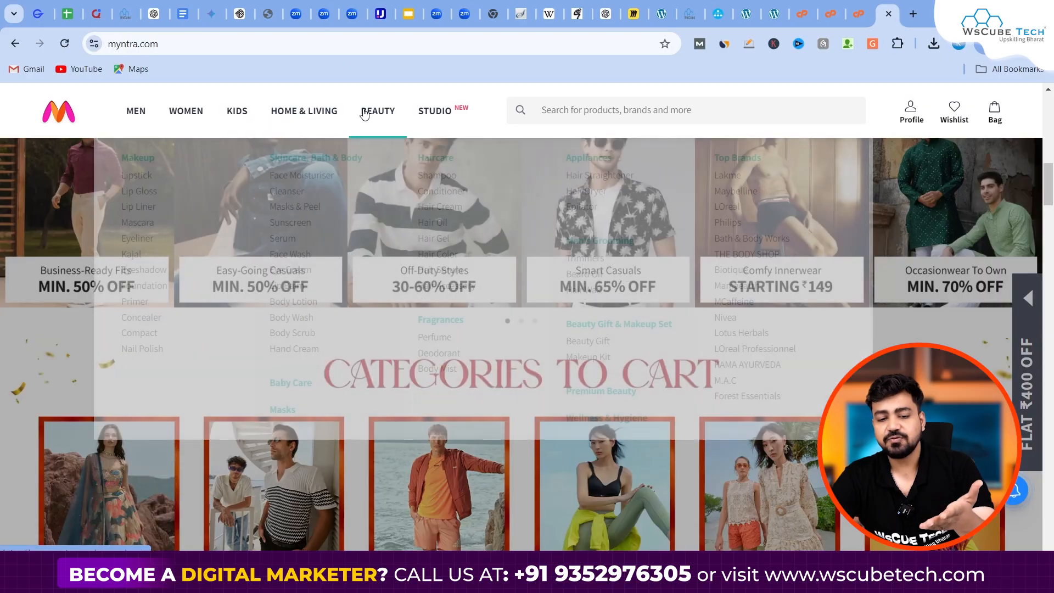
{"action": "mouse_move", "coordinate": [365, 114]}
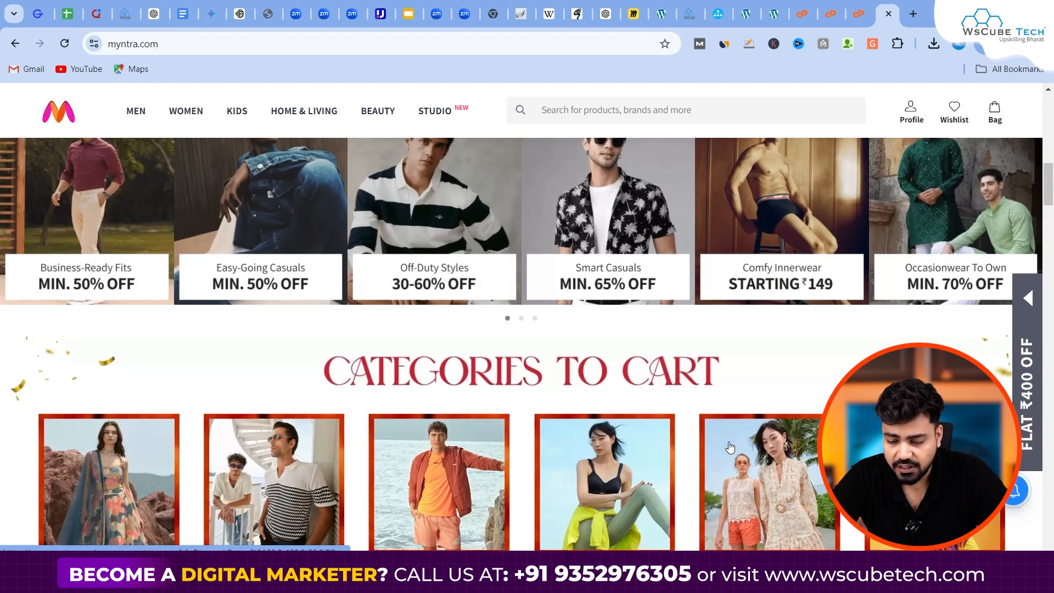
- Find the useful links in the Myntra footer and open the Site Map page
{"action": "scroll", "coordinate": [730, 448], "scroll_direction": "down", "scroll_amount": 8}
{"action": "scroll", "coordinate": [730, 448], "scroll_direction": "down", "scroll_amount": 10}
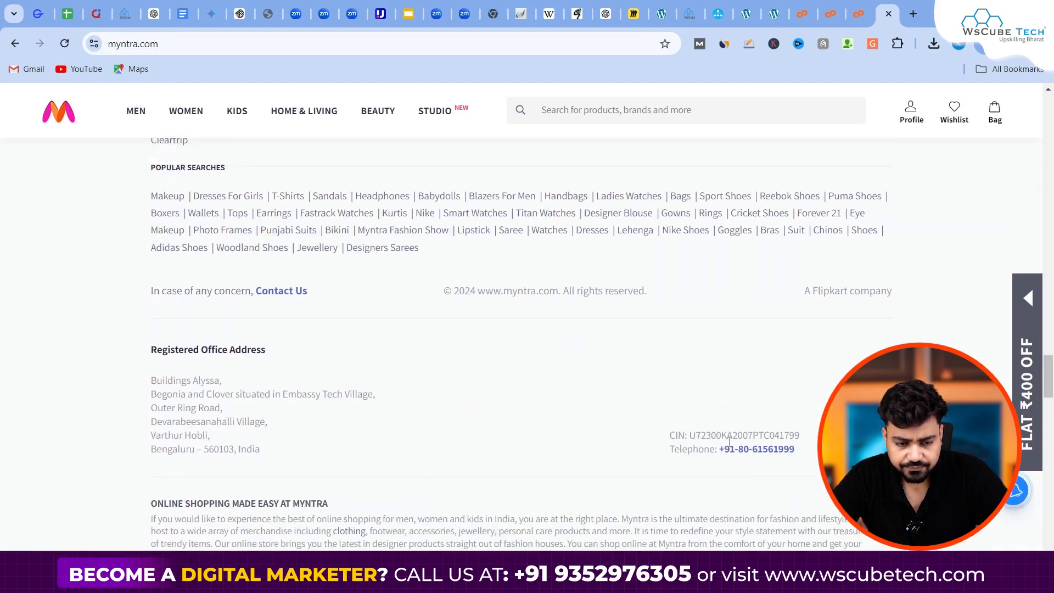
{"action": "scroll", "coordinate": [730, 448], "scroll_direction": "up", "scroll_amount": 2}
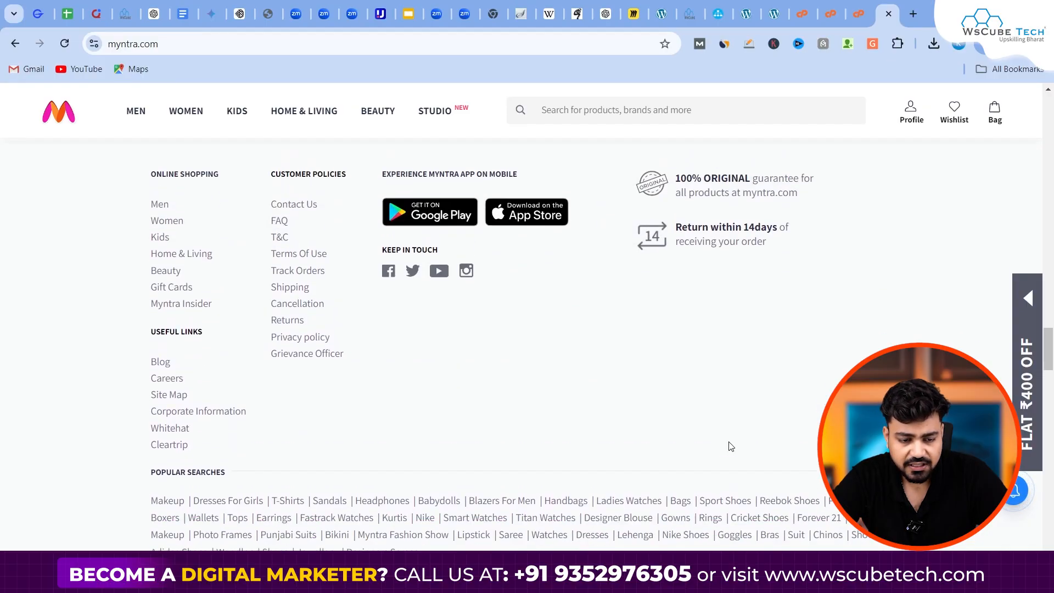
{"action": "scroll", "coordinate": [197, 363], "scroll_direction": "down", "scroll_amount": 1}
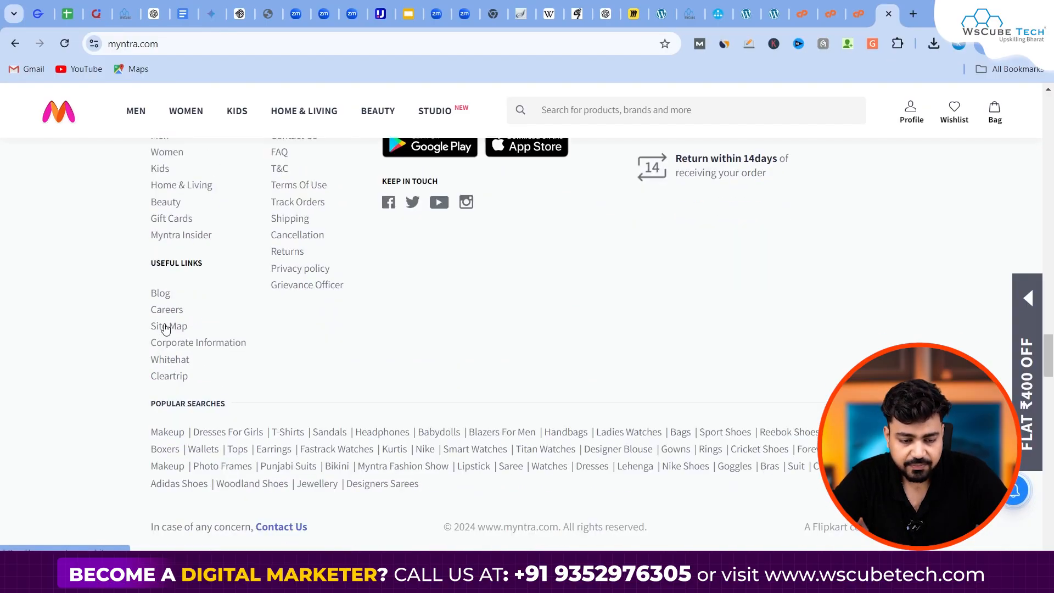
{"action": "left_click", "coordinate": [166, 327]}
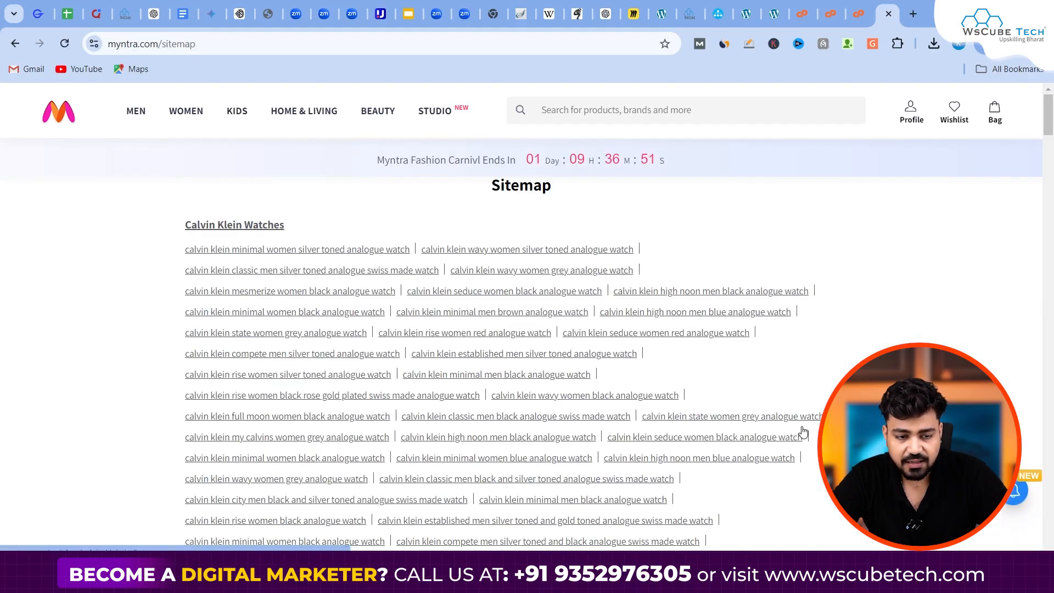
- Examine how Myntra's HTML sitemap groups its product links under category headings, from the beginning to the end of the page
{"action": "scroll", "coordinate": [802, 431], "scroll_direction": "down", "scroll_amount": 1}
{"action": "scroll", "coordinate": [804, 431], "scroll_direction": "up", "scroll_amount": 1}
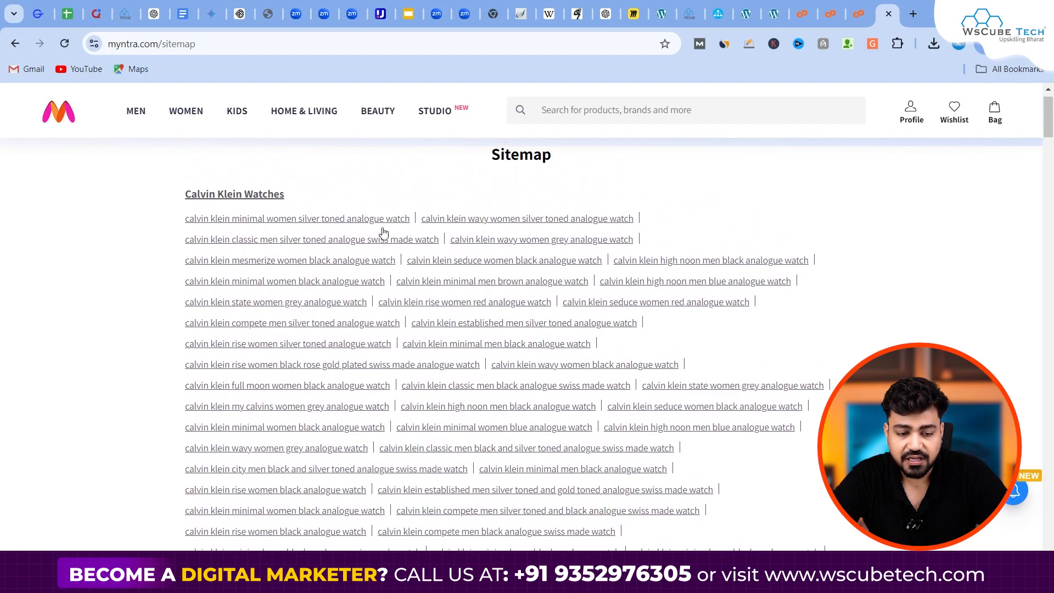
{"action": "scroll", "coordinate": [527, 329], "scroll_direction": "down", "scroll_amount": 15}
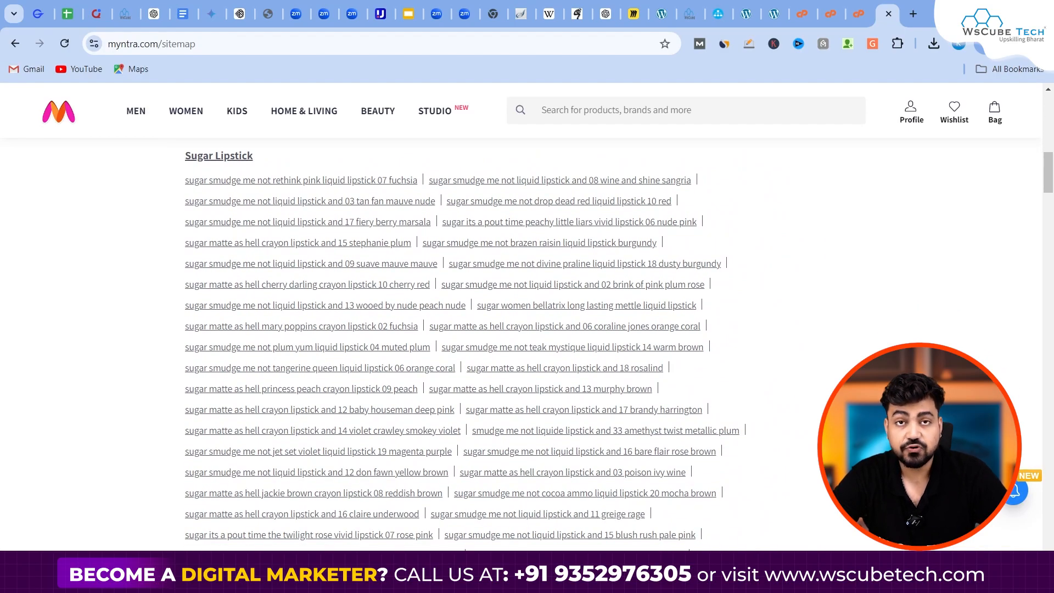
{"action": "scroll", "coordinate": [527, 329], "scroll_direction": "down", "scroll_amount": 5}
{"action": "scroll", "coordinate": [527, 329], "scroll_direction": "down", "scroll_amount": 10}
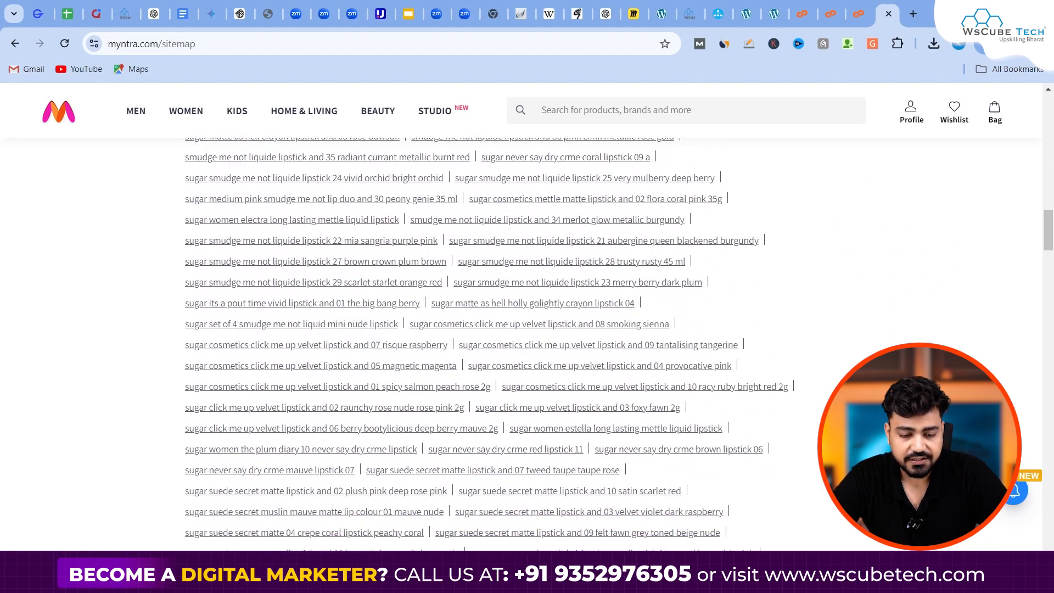
{"action": "scroll", "coordinate": [528, 329], "scroll_direction": "down", "scroll_amount": 10}
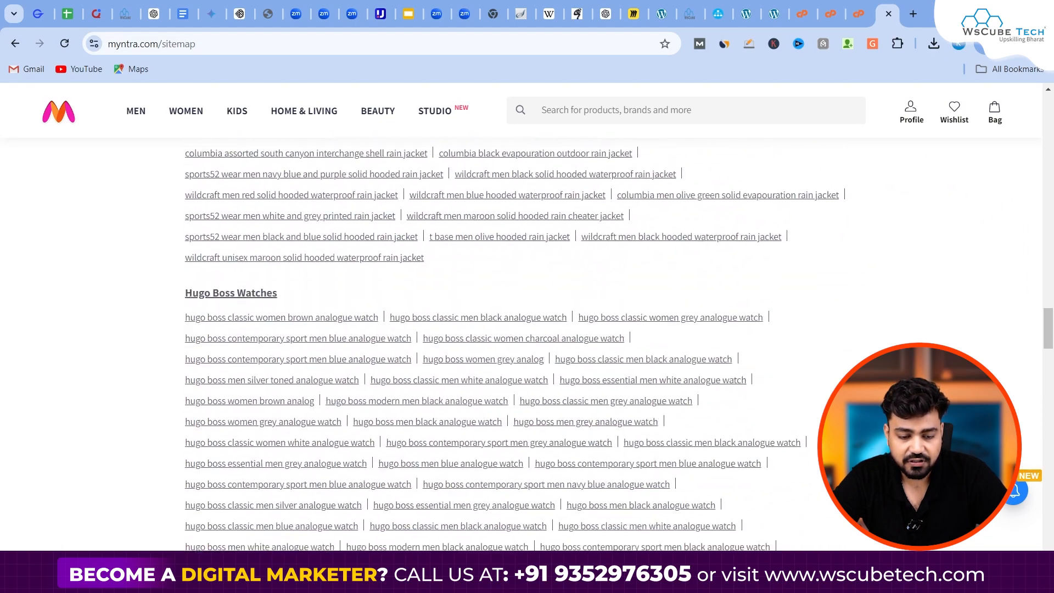
{"action": "scroll", "coordinate": [528, 330], "scroll_direction": "down", "scroll_amount": 10}
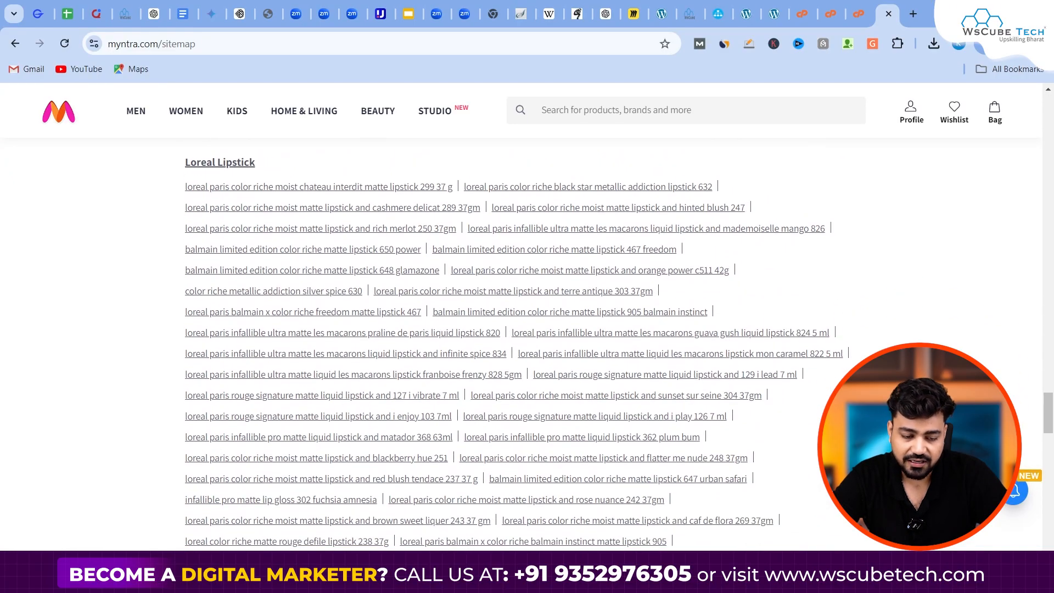
{"action": "scroll", "coordinate": [527, 329], "scroll_direction": "down", "scroll_amount": 10}
{"action": "scroll", "coordinate": [527, 329], "scroll_direction": "down", "scroll_amount": 8}
{"action": "scroll", "coordinate": [527, 330], "scroll_direction": "up", "scroll_amount": 5}
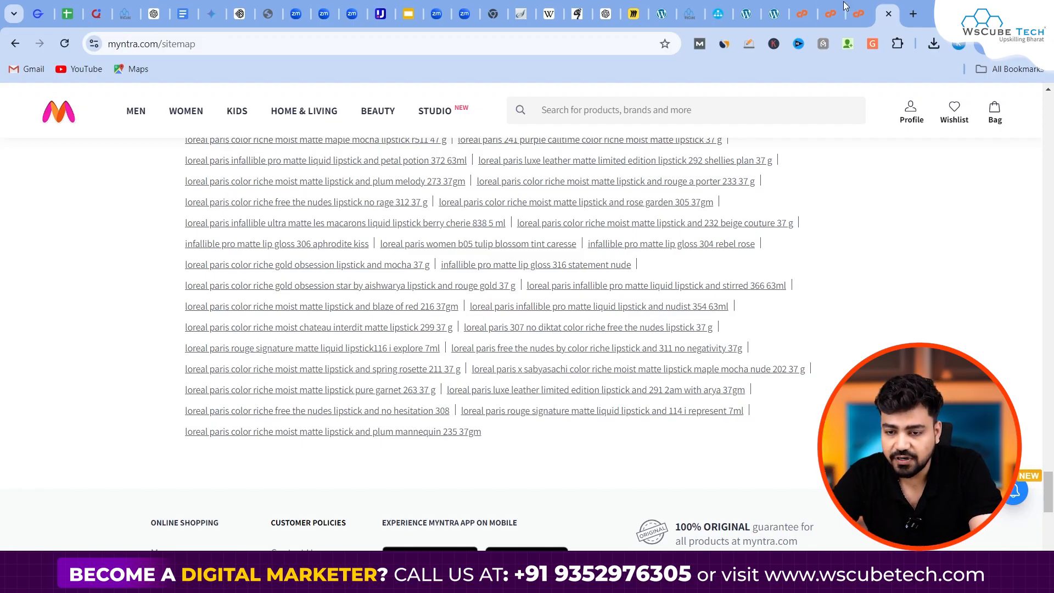
- Return to the WordPress admin and add a new page titled Sitemap
{"action": "left_click", "coordinate": [769, 7]}
{"action": "left_click", "coordinate": [746, 13]}
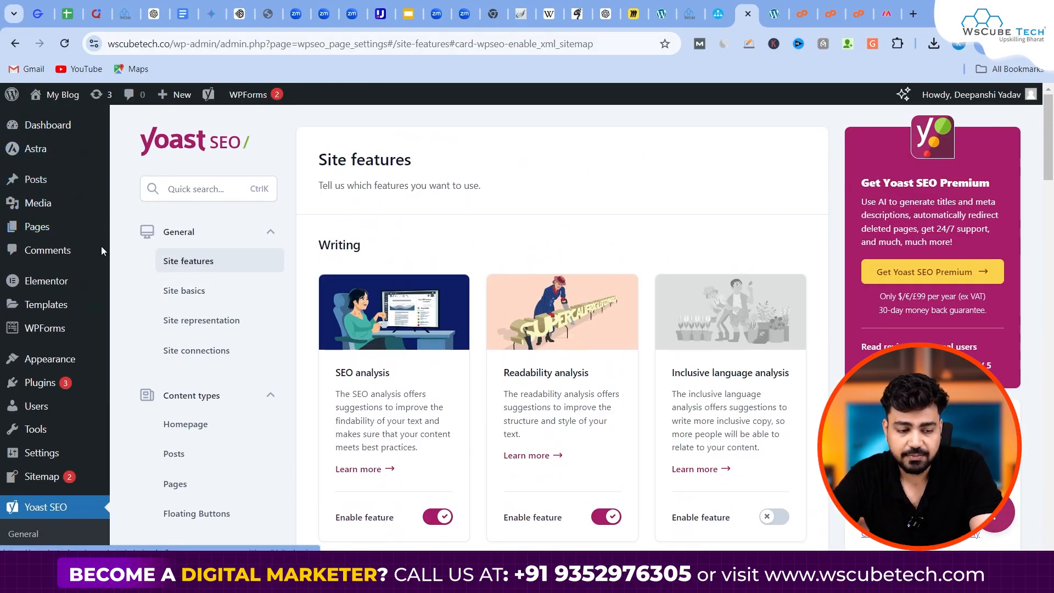
{"action": "mouse_move", "coordinate": [31, 229]}
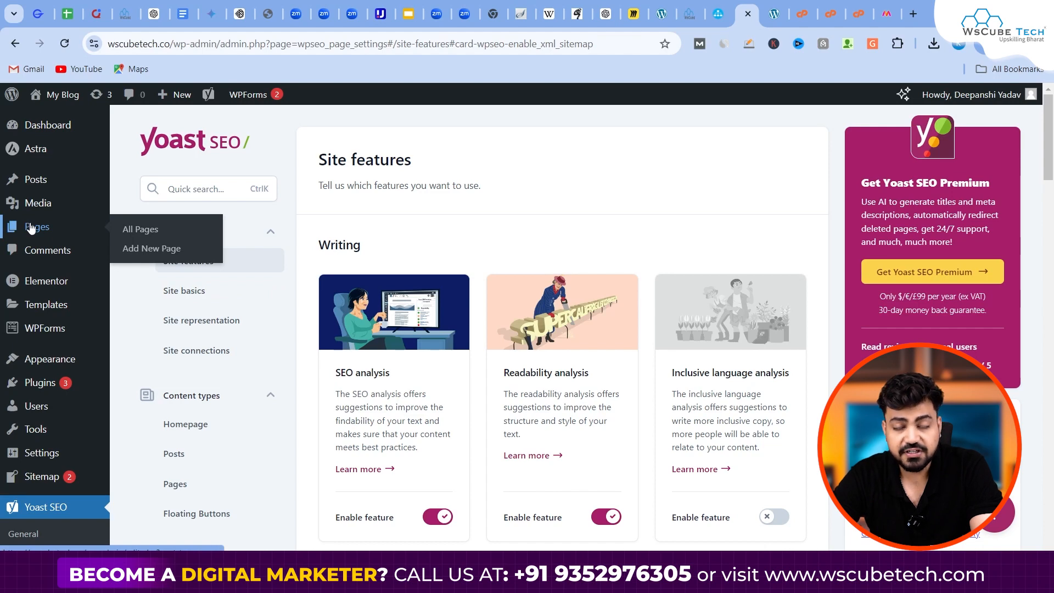
{"action": "left_click", "coordinate": [123, 248]}
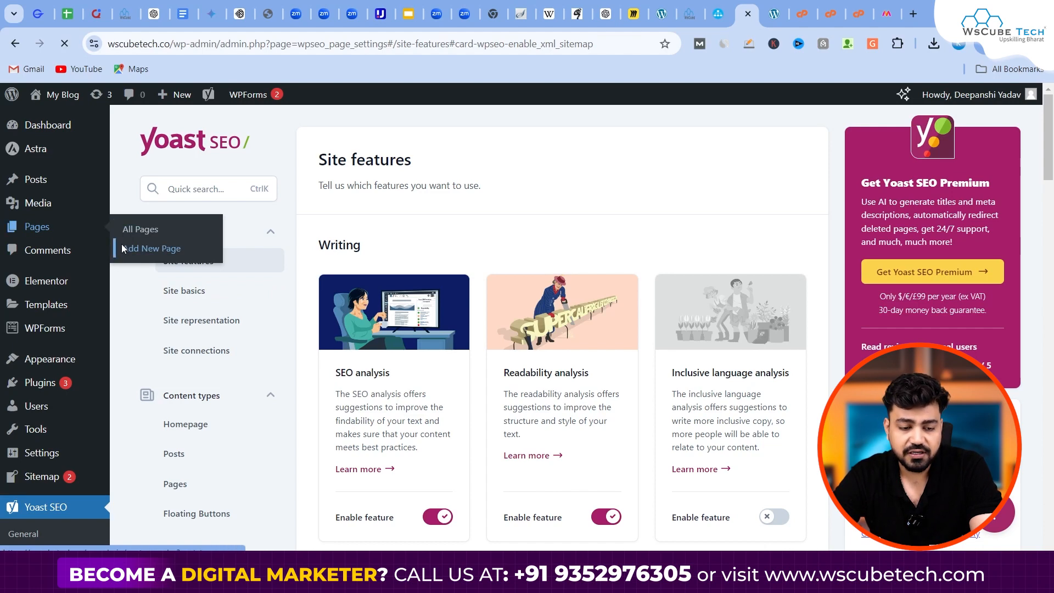
{"action": "type", "text": "Site"}
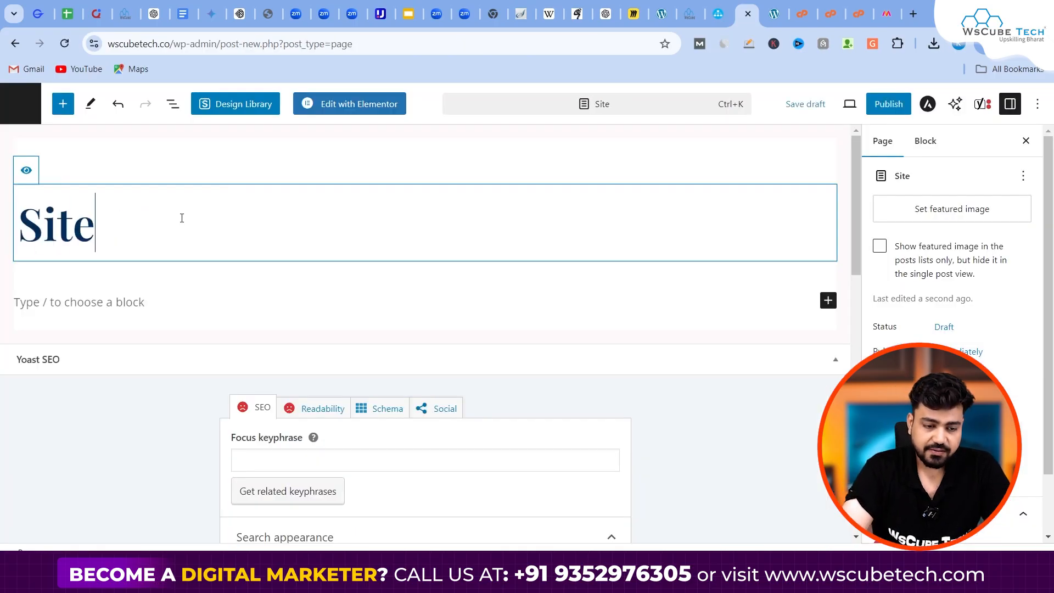
{"action": "type", "text": "ema"}
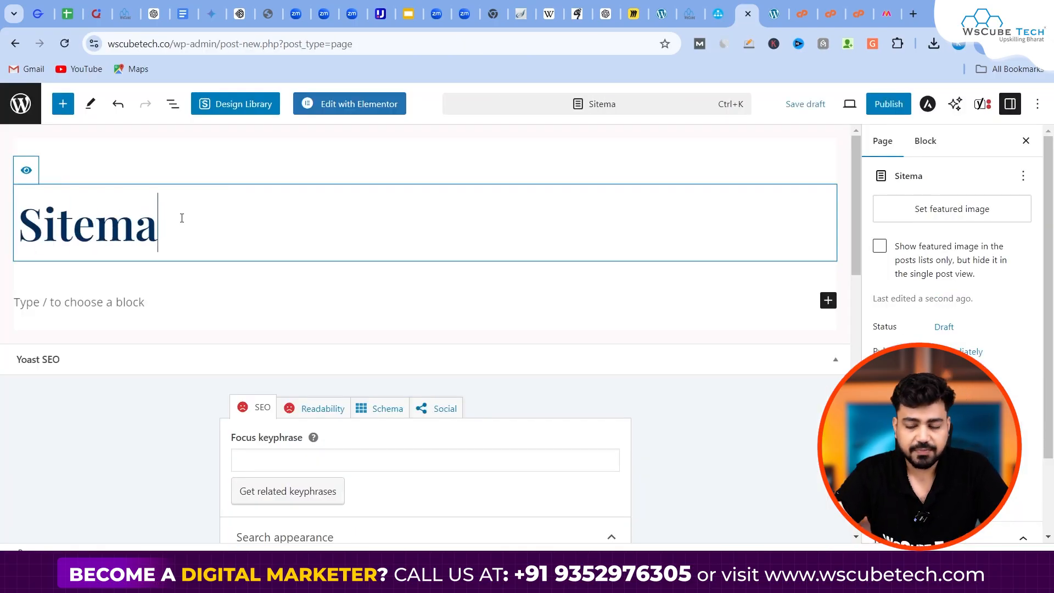
{"action": "type", "text": "p"}
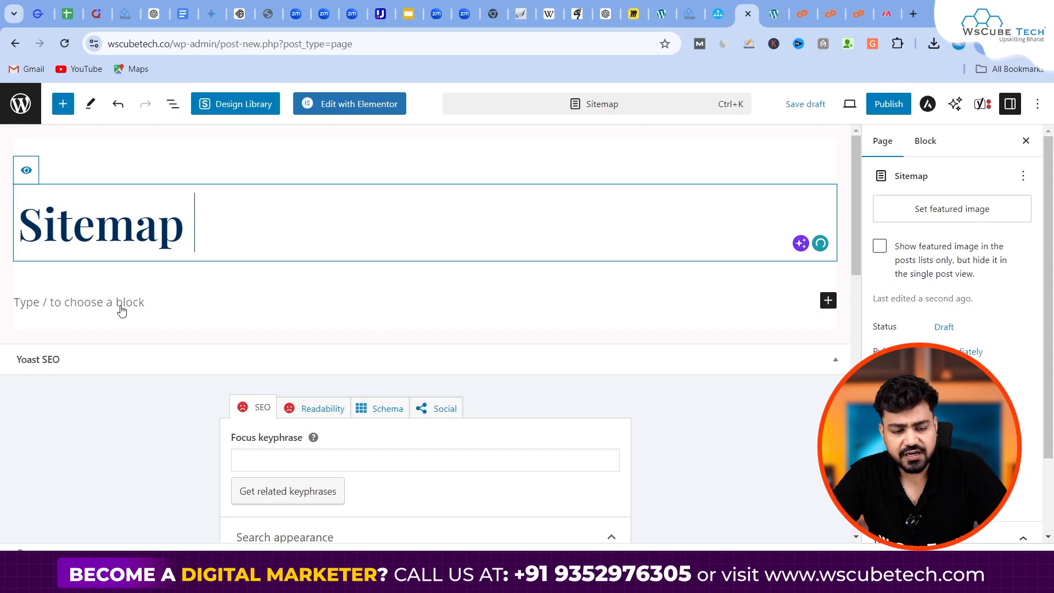
- Insert a Navigation block beneath the Sitemap page title by searching the block library for naviga
{"action": "left_click", "coordinate": [121, 306]}
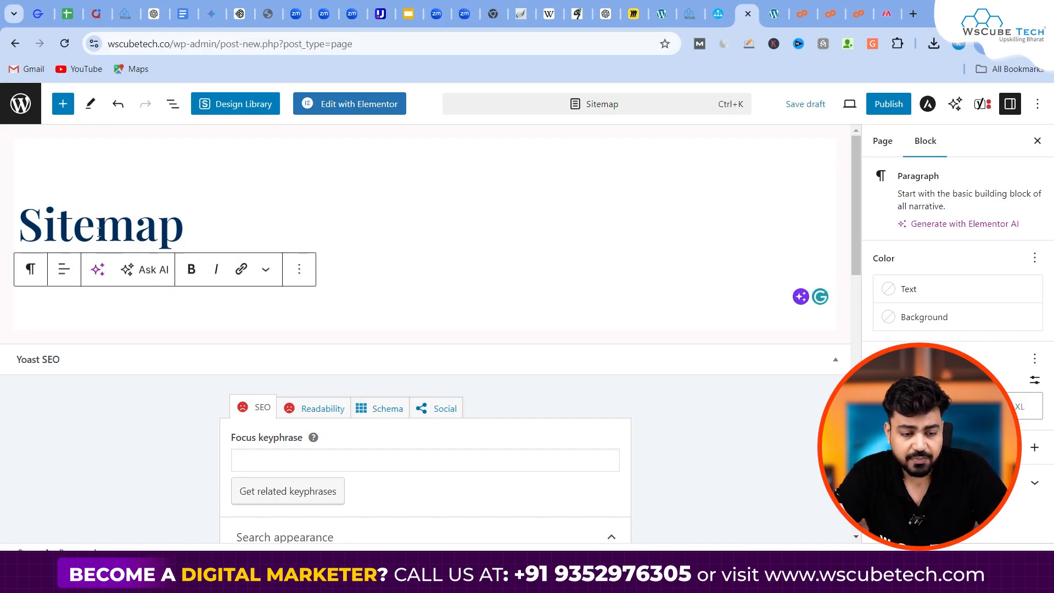
{"action": "left_click", "coordinate": [79, 316]}
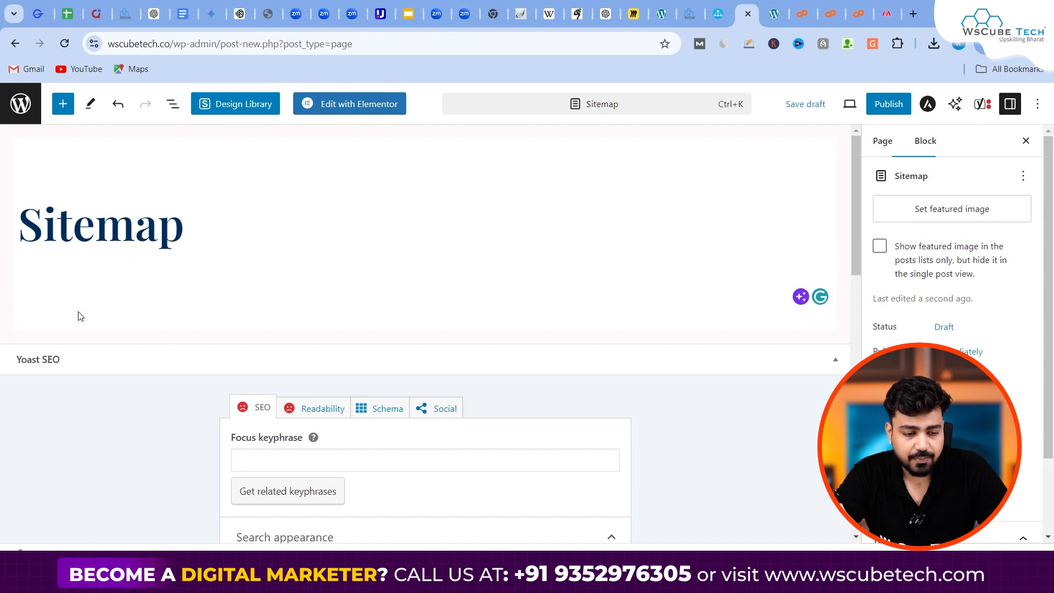
{"action": "left_click", "coordinate": [62, 308]}
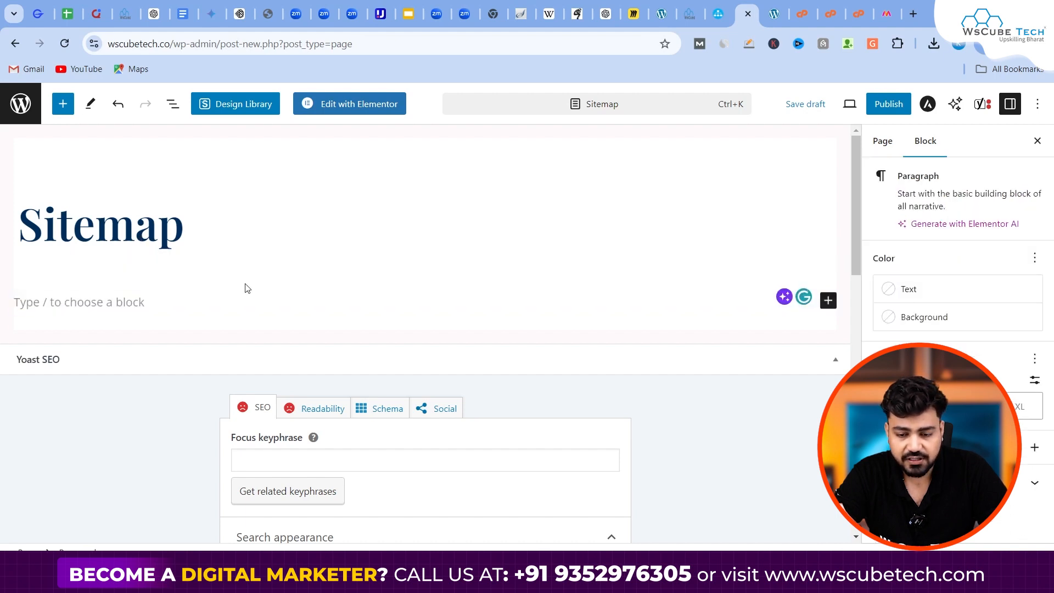
{"action": "left_click", "coordinate": [829, 302]}
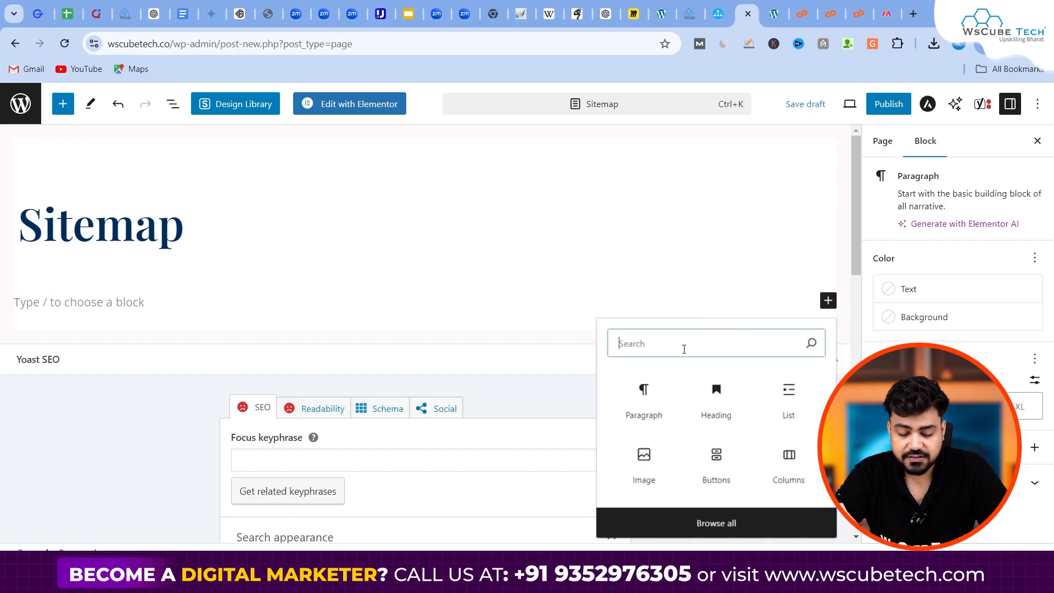
{"action": "type", "text": "naviga"}
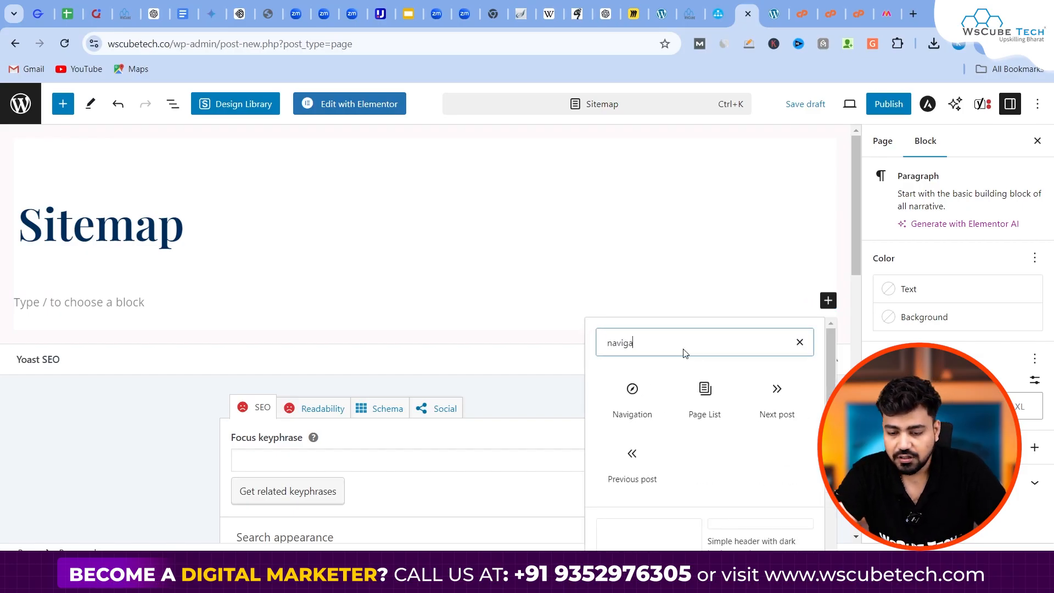
{"action": "left_click", "coordinate": [641, 406]}
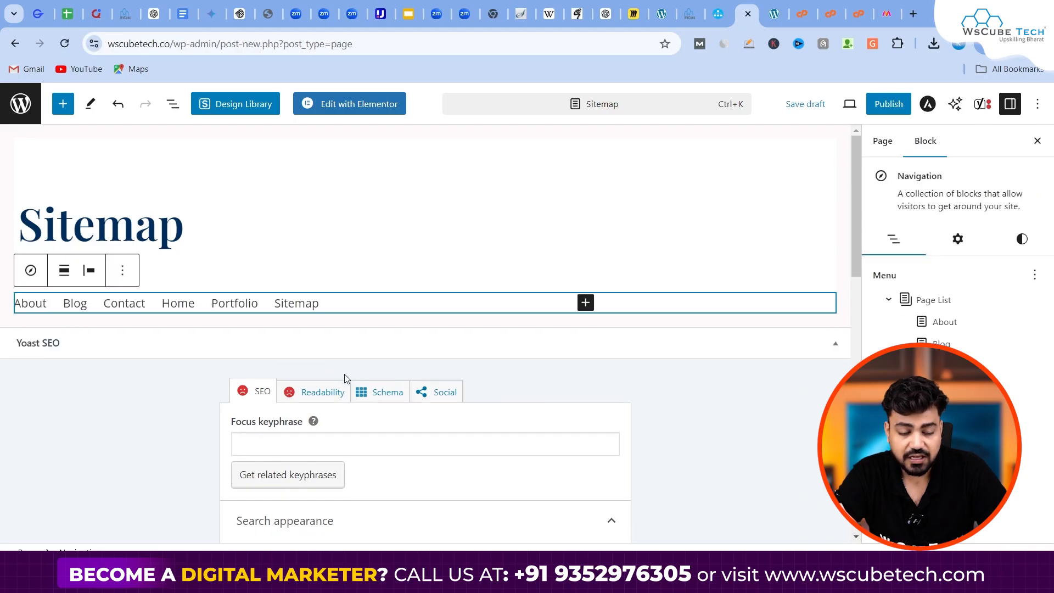
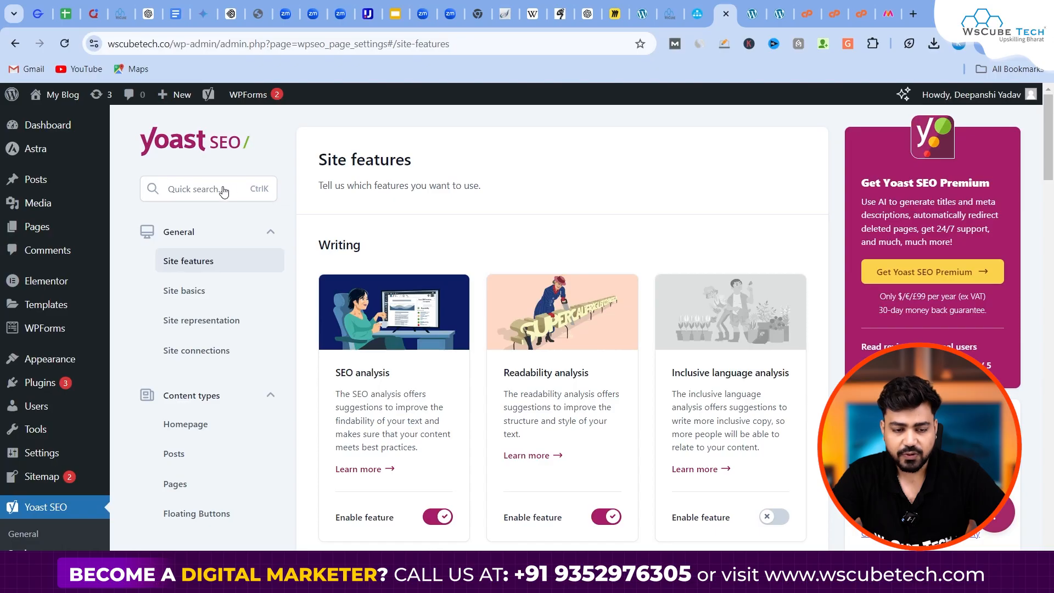
- Search the Yoast SEO settings for open graph and go to the Open Graph data feature
{"action": "type", "text": "open graph"}
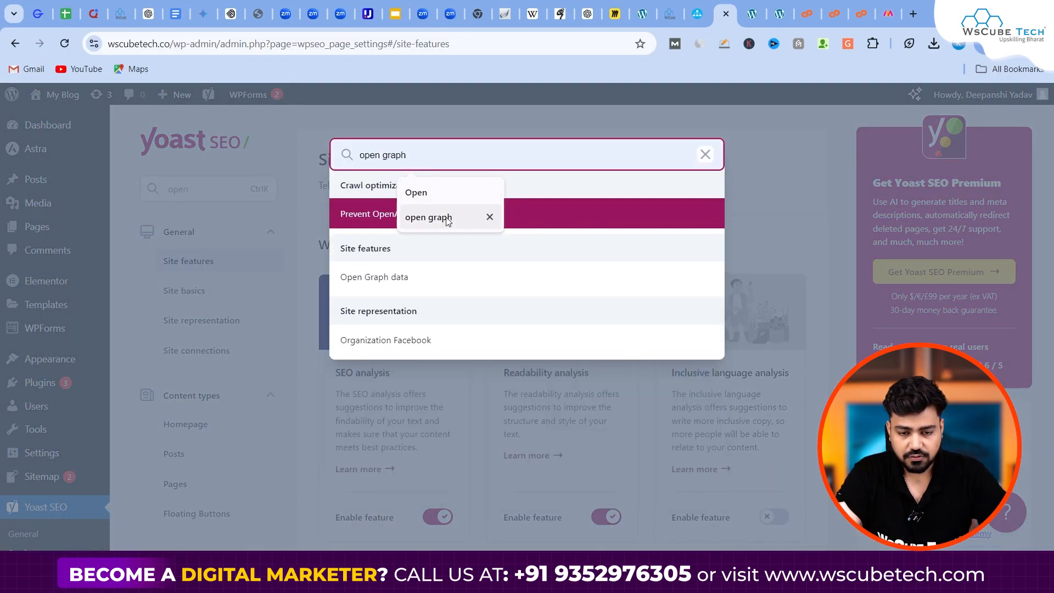
{"action": "left_click", "coordinate": [446, 218]}
{"action": "left_click", "coordinate": [438, 220]}
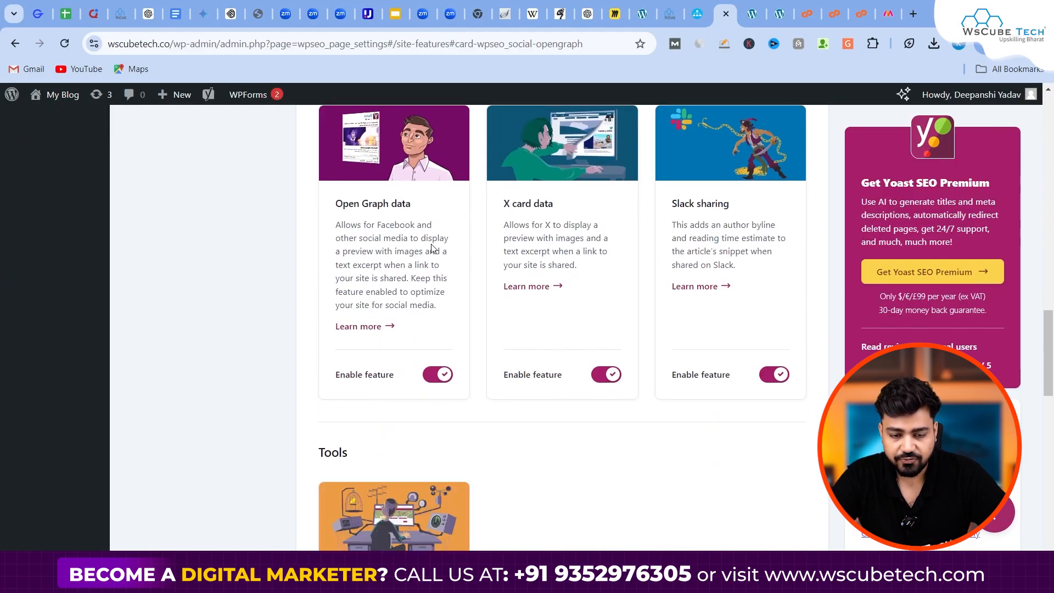
- Examine the Open Graph data and X card data features and check the Open Graph data enable switch
{"action": "scroll", "coordinate": [433, 249], "scroll_direction": "up", "scroll_amount": 5}
{"action": "scroll", "coordinate": [433, 249], "scroll_direction": "up", "scroll_amount": 1}
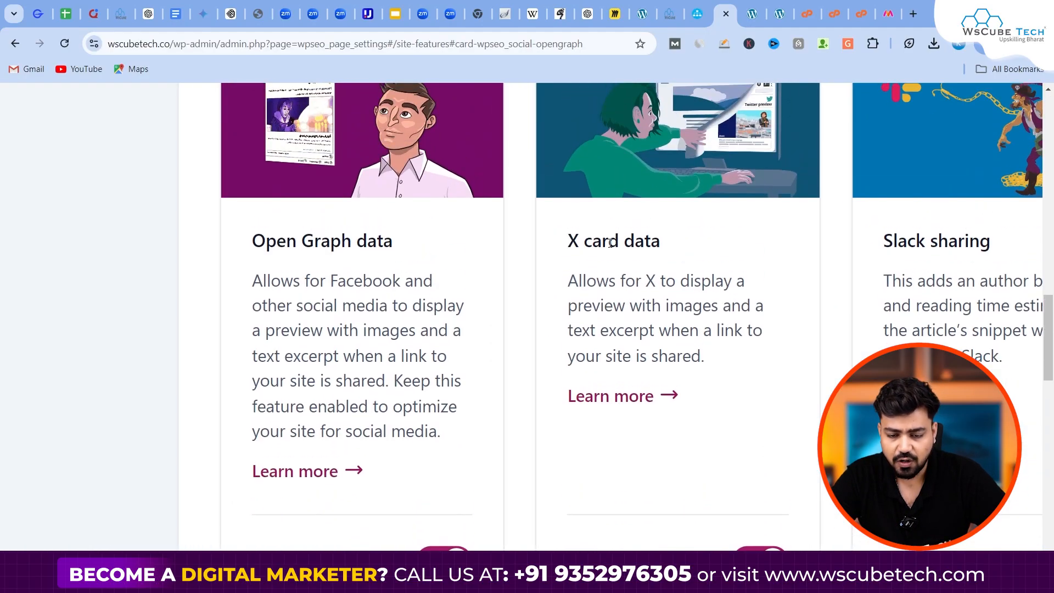
{"action": "triple_click", "coordinate": [610, 244]}
{"action": "triple_click", "coordinate": [376, 244]}
{"action": "scroll", "coordinate": [363, 253], "scroll_direction": "down", "scroll_amount": 3}
{"action": "scroll", "coordinate": [490, 392], "scroll_direction": "down", "scroll_amount": 5}
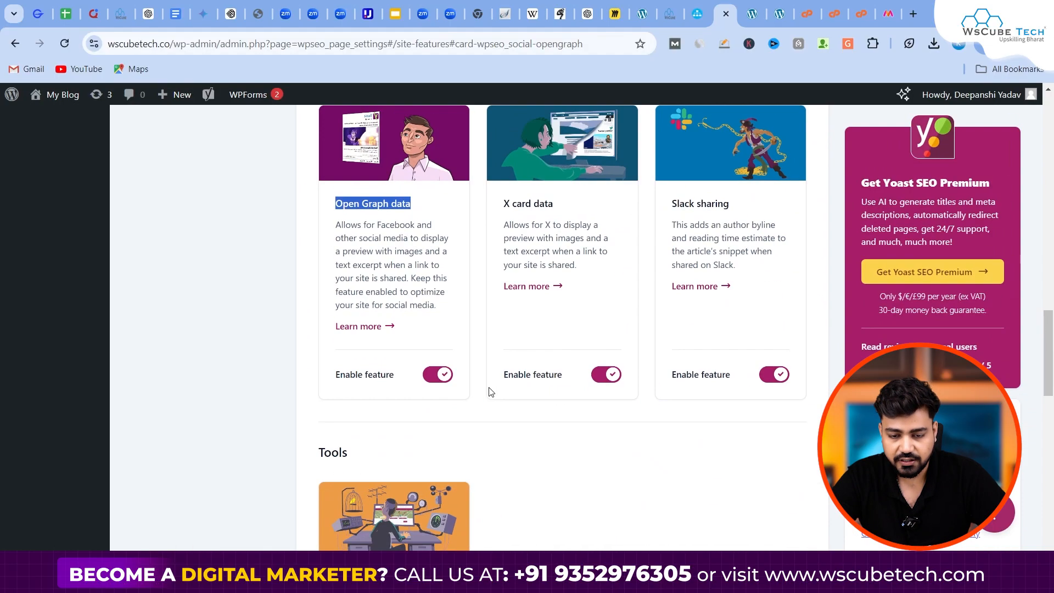
{"action": "left_click", "coordinate": [438, 376]}
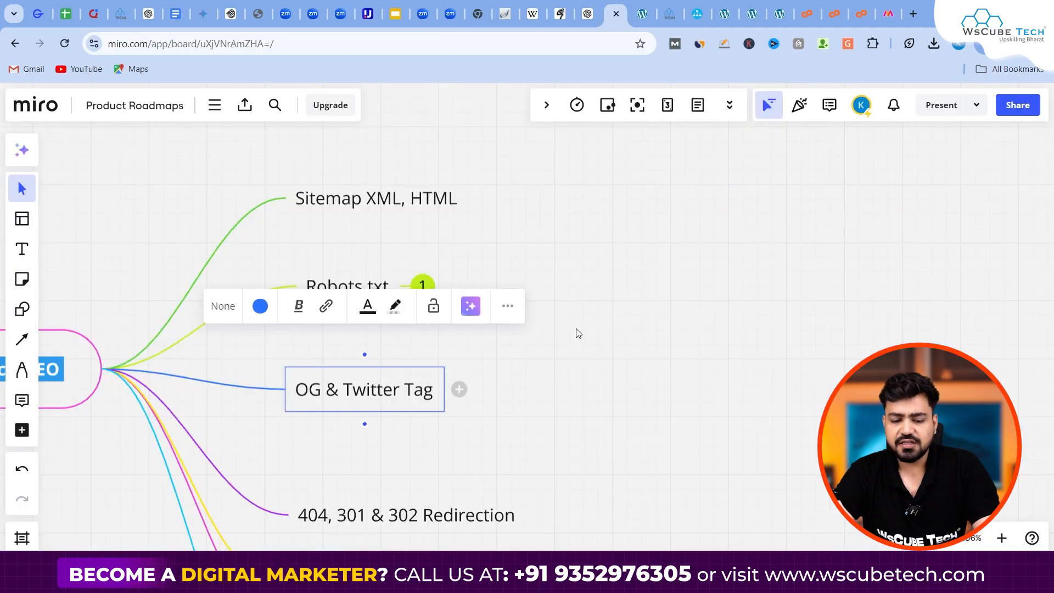
- Move the 404, 301 & 302 Redirection node slightly upward in the Miro mind map
{"action": "scroll", "coordinate": [574, 332], "scroll_direction": "down", "scroll_amount": 3}
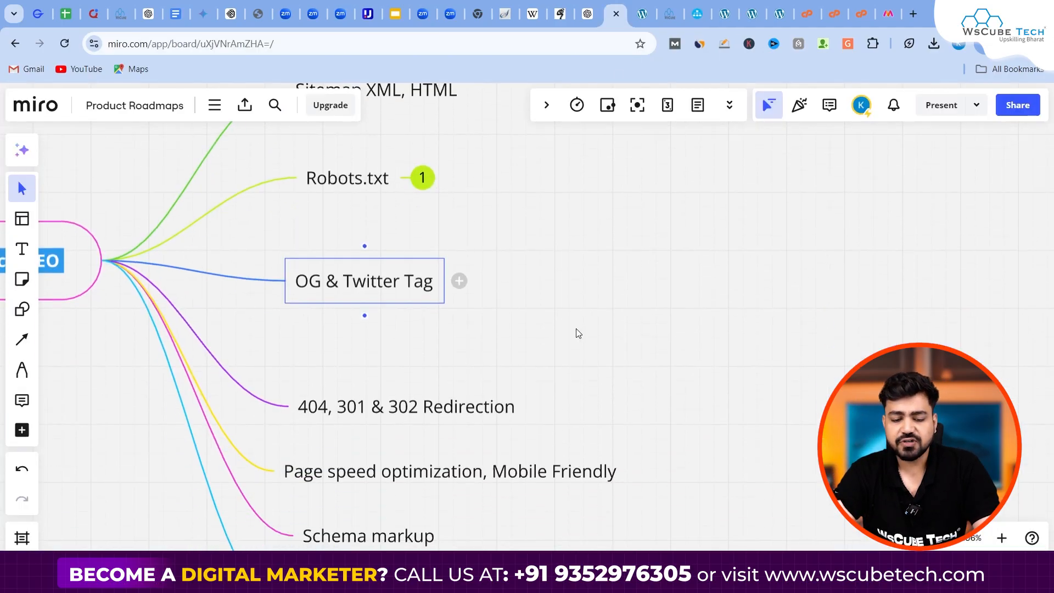
{"action": "left_click_drag", "start_coordinate": [392, 390], "coordinate": [398, 365]}
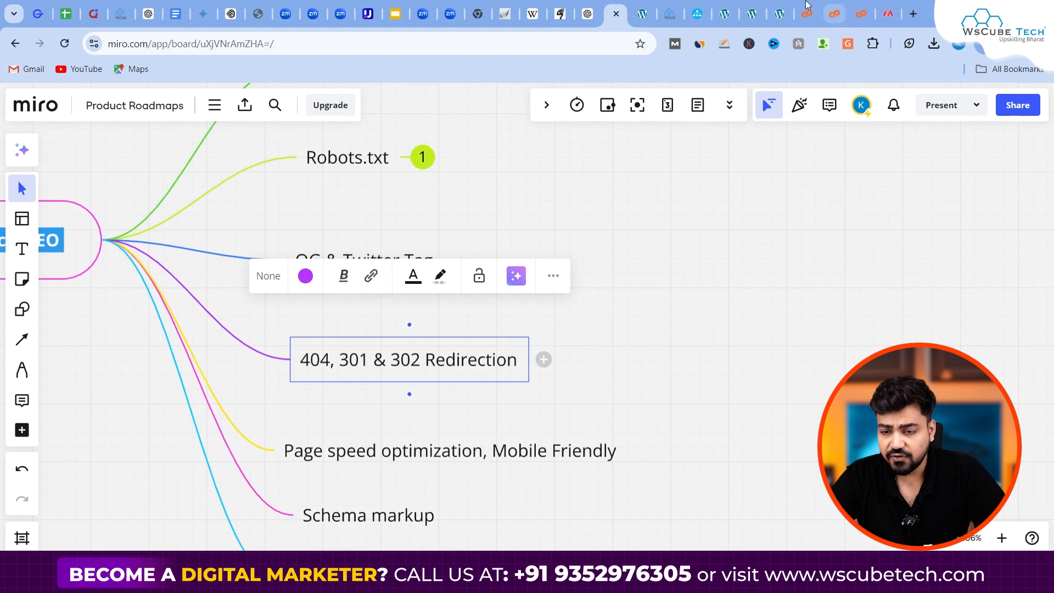
- Switch to the wscubetech.com robots.txt tab and load the nonexistent address wscubetech.com/vndfvjndvndfne to view the site's 404 page
{"action": "left_click", "coordinate": [671, 8]}
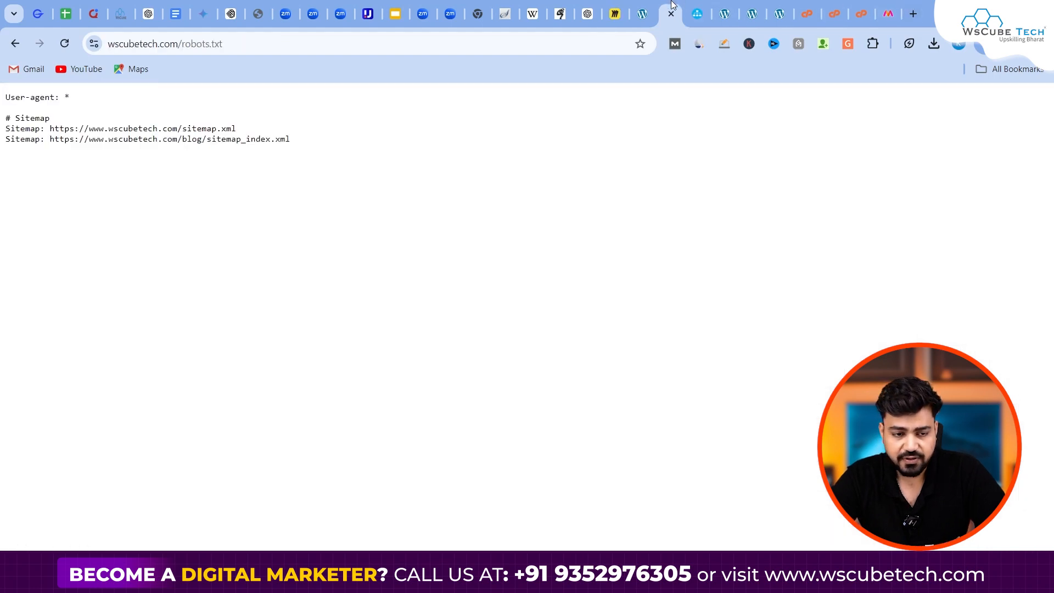
{"action": "left_click_drag", "start_coordinate": [176, 49], "coordinate": [333, 57]}
{"action": "key", "text": "BackSpace"}
{"action": "type", "text": "/vndfvjndvndfne"}
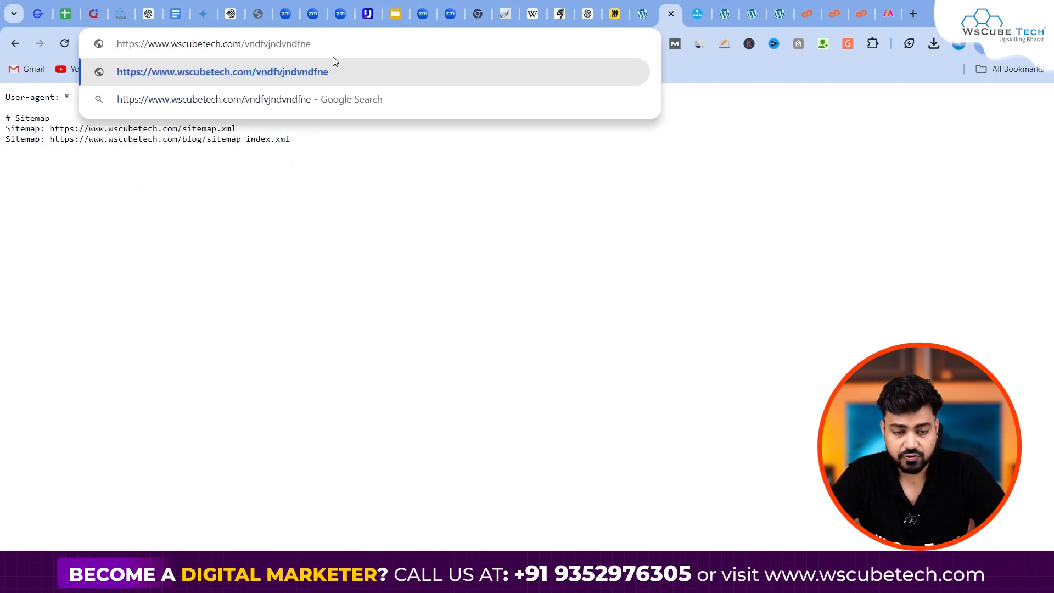
{"action": "key", "text": "Return"}
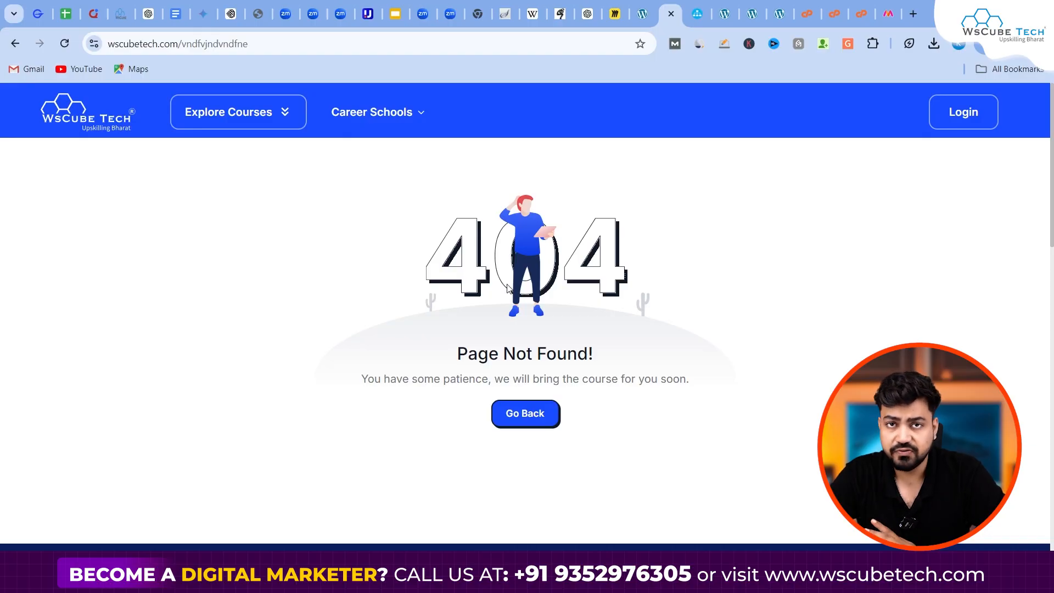
- Open Freepik in a new tab, search its assets for 404 and dismiss the Google sign-in prompt
{"action": "left_click", "coordinate": [913, 14]}
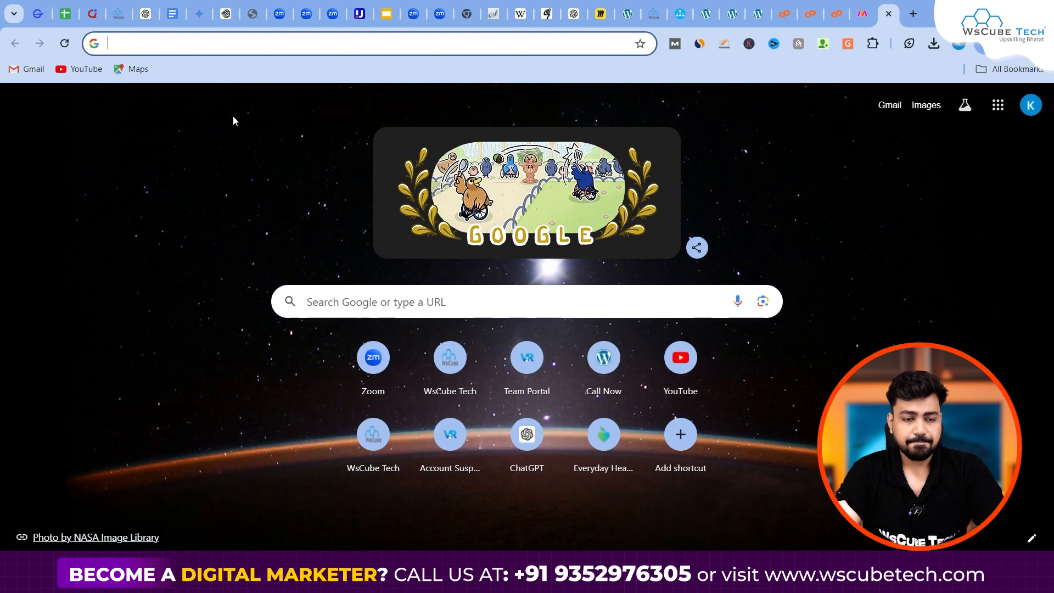
{"action": "key", "text": "ctrl+v"}
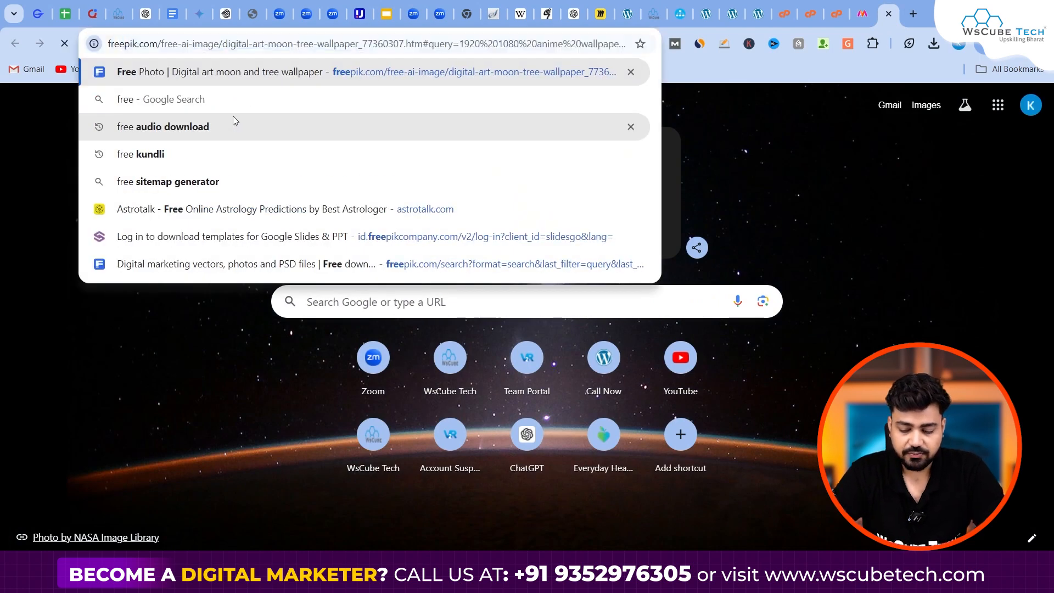
{"action": "key", "text": "Return"}
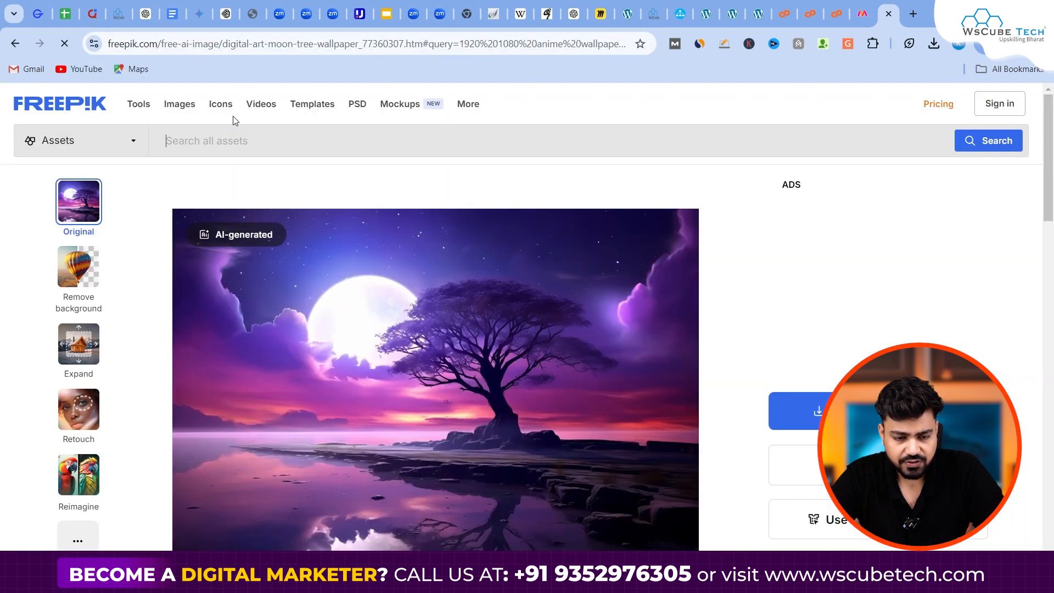
{"action": "left_click", "coordinate": [330, 144]}
{"action": "type", "text": "404"}
{"action": "key", "text": "Return"}
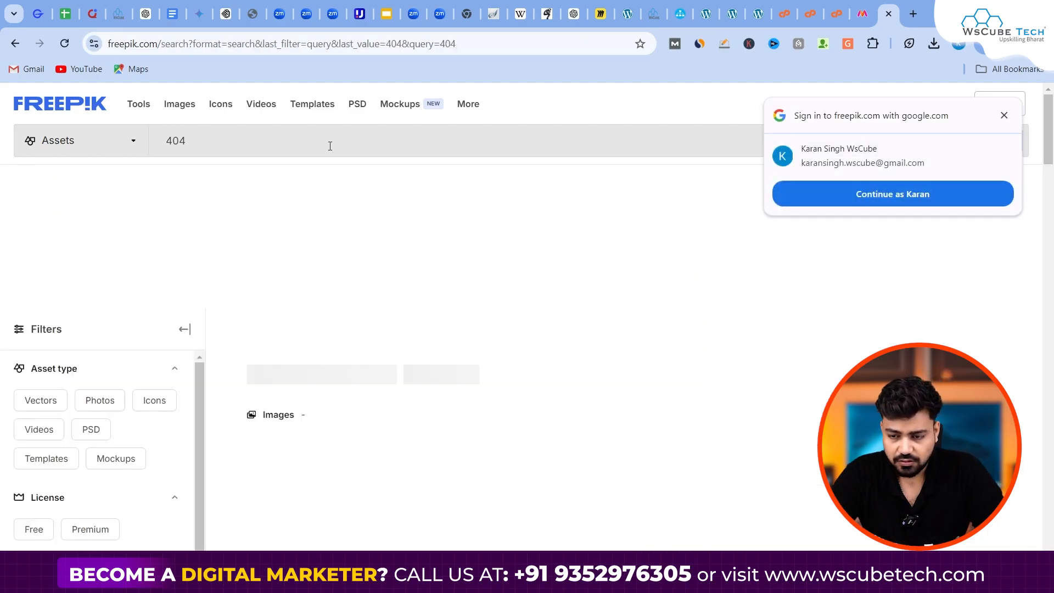
{"action": "left_click", "coordinate": [1005, 115]}
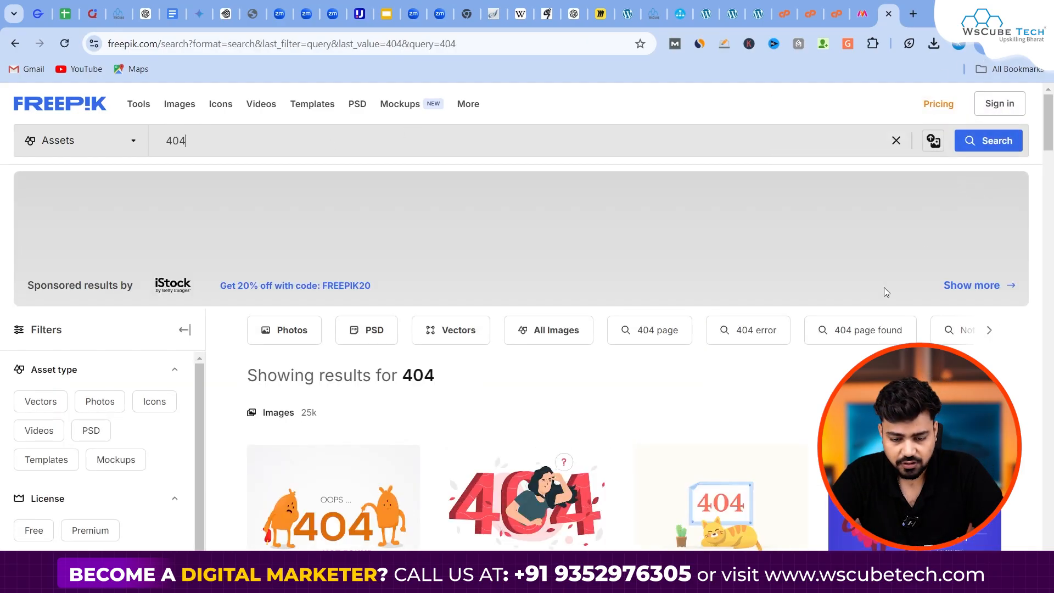
- Open the Error 404 concept illustration from the results and download it free as a JPG
{"action": "scroll", "coordinate": [887, 293], "scroll_direction": "down", "scroll_amount": 2}
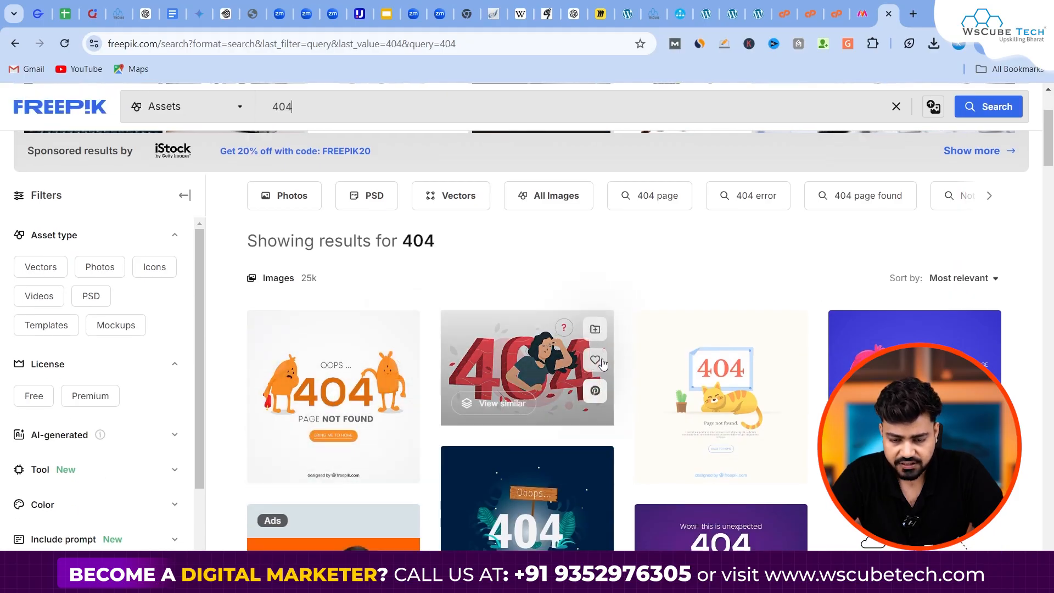
{"action": "left_click", "coordinate": [521, 361]}
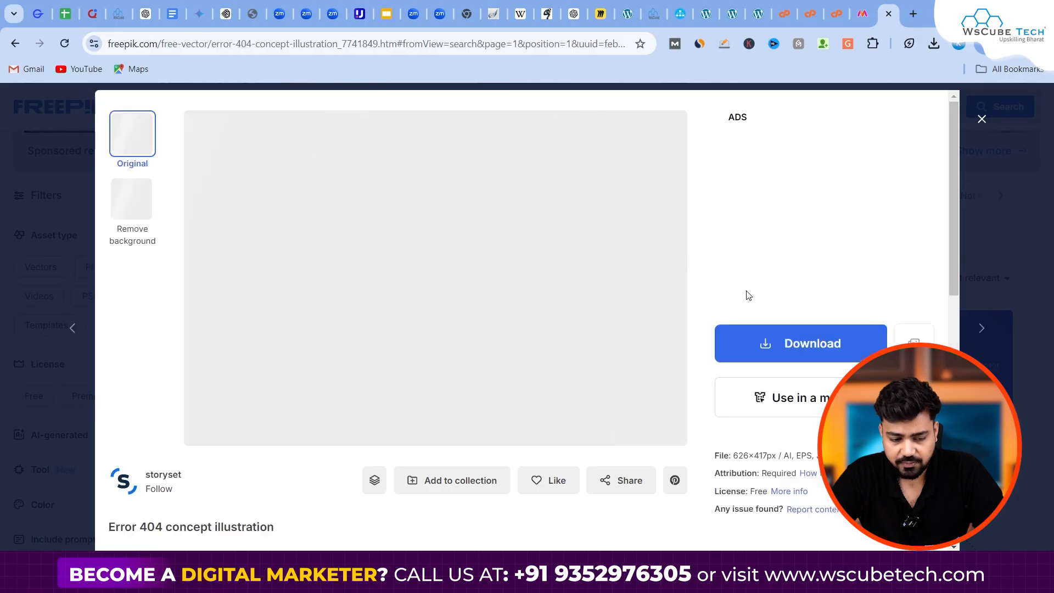
{"action": "left_click", "coordinate": [798, 349]}
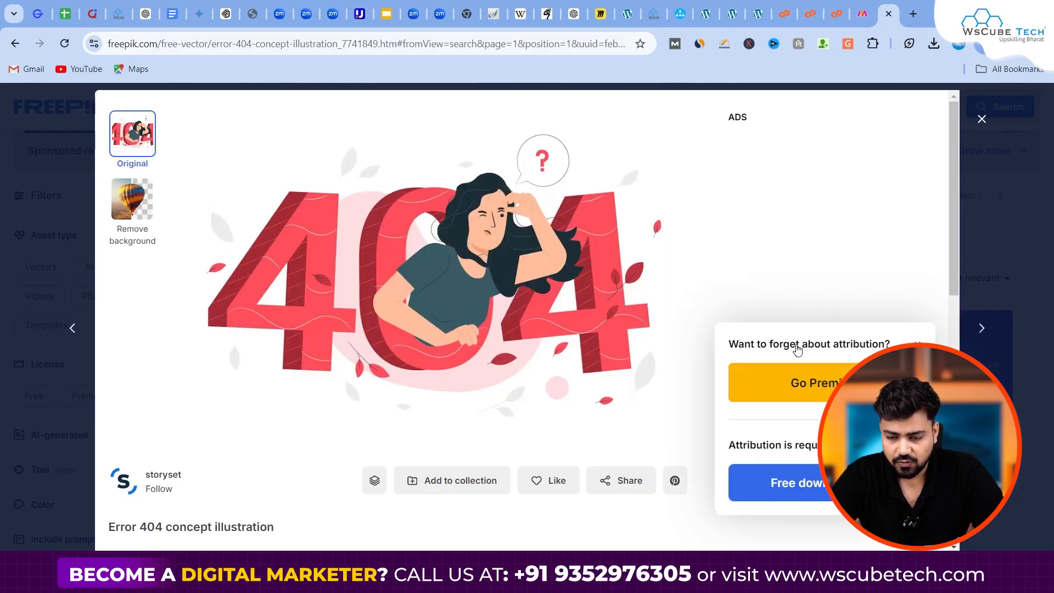
{"action": "scroll", "coordinate": [852, 209], "scroll_direction": "down", "scroll_amount": 3}
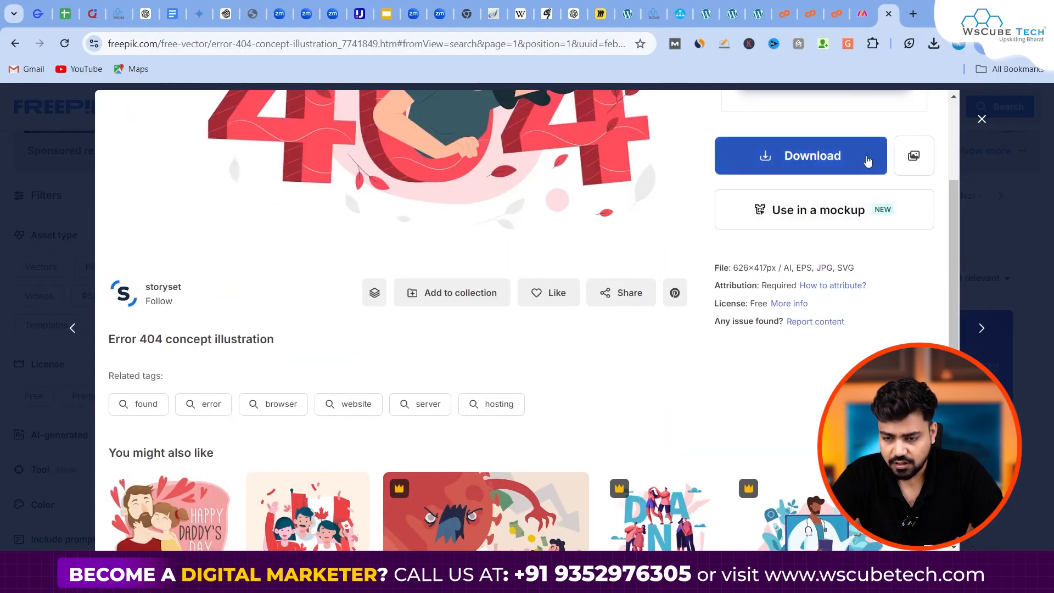
{"action": "left_click", "coordinate": [866, 160]}
{"action": "left_click", "coordinate": [908, 297]}
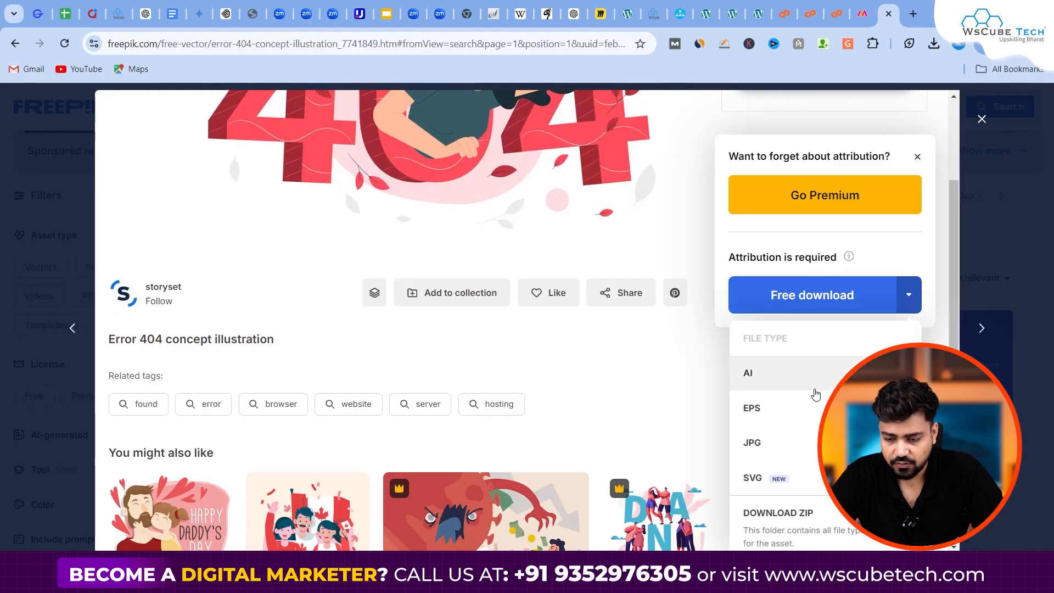
{"action": "left_click", "coordinate": [807, 437]}
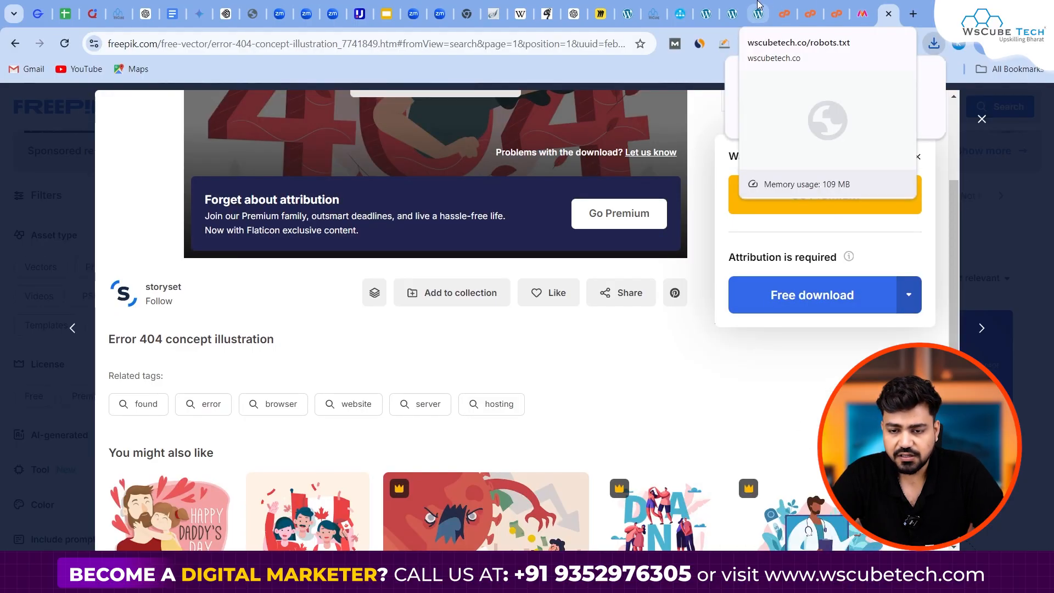
- Return to the WordPress admin and add a new page titled 404
{"action": "left_click", "coordinate": [714, 6]}
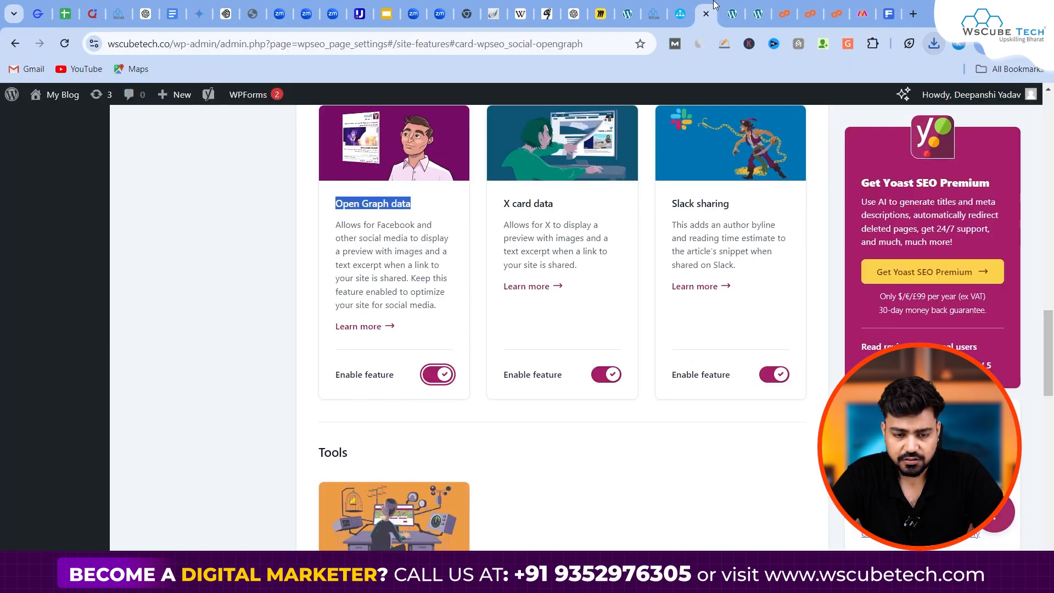
{"action": "scroll", "coordinate": [291, 305], "scroll_direction": "up", "scroll_amount": 8}
{"action": "scroll", "coordinate": [291, 305], "scroll_direction": "up", "scroll_amount": 8}
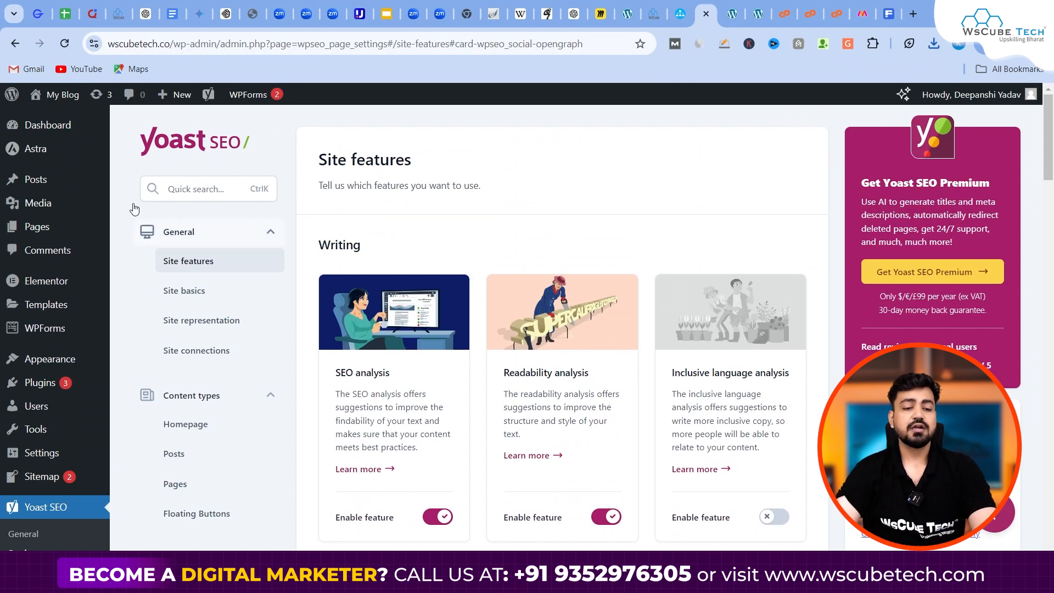
{"action": "mouse_move", "coordinate": [41, 231]}
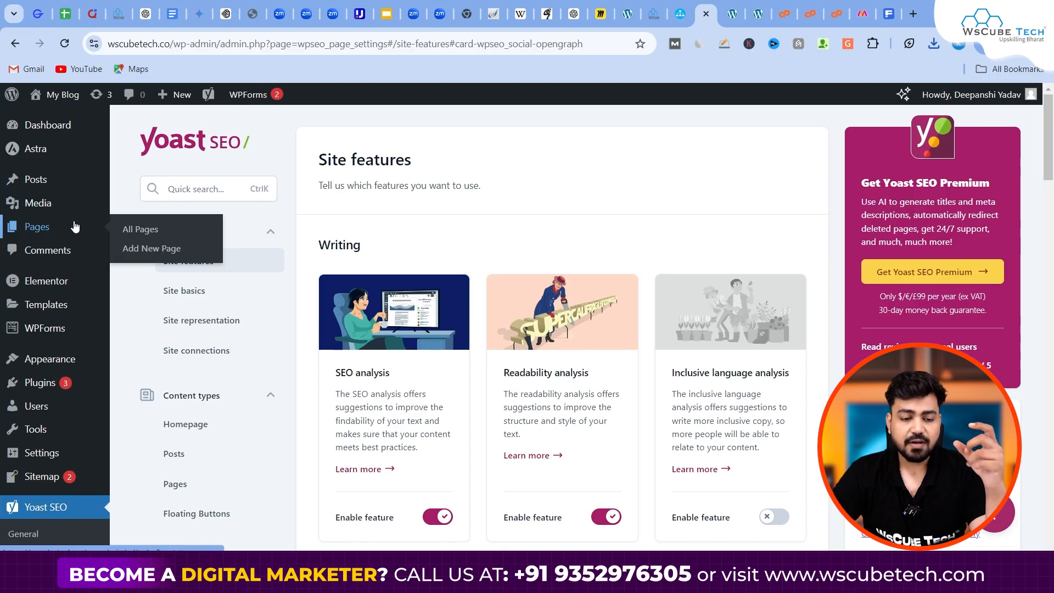
{"action": "left_click", "coordinate": [145, 254]}
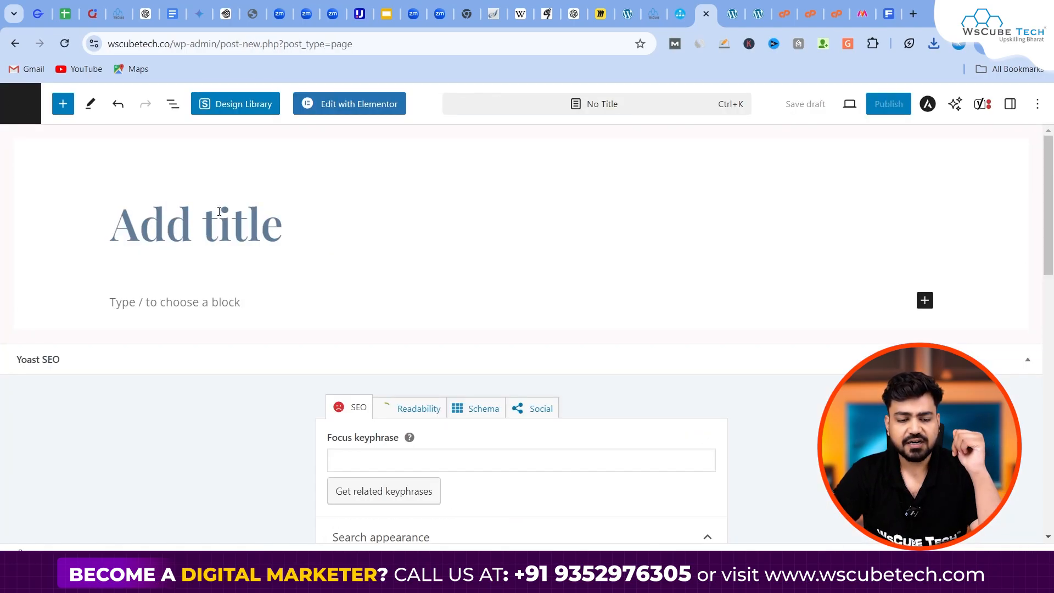
{"action": "left_click", "coordinate": [206, 224]}
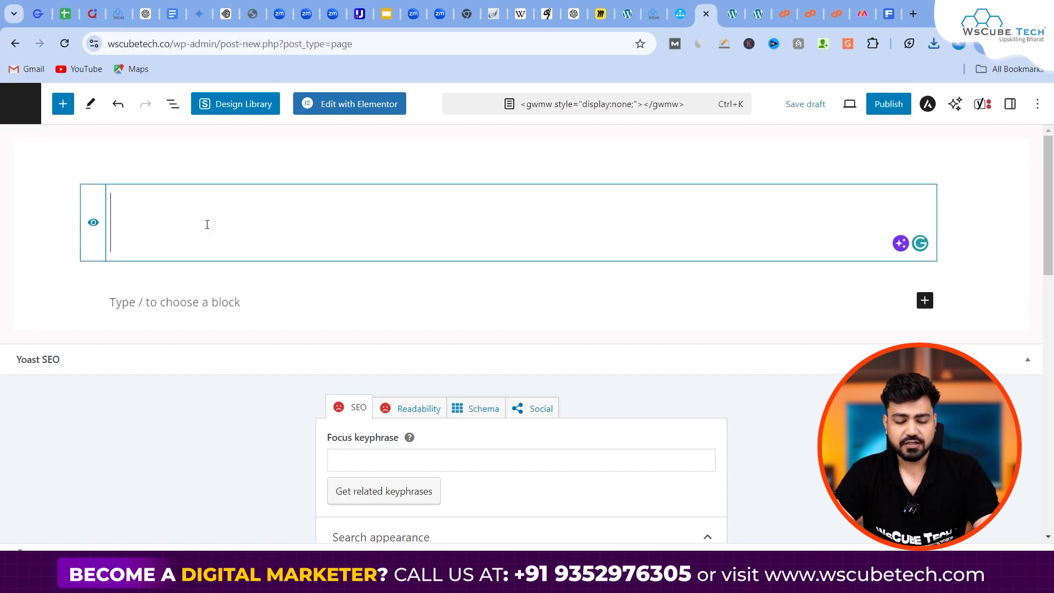
{"action": "type", "text": "404"}
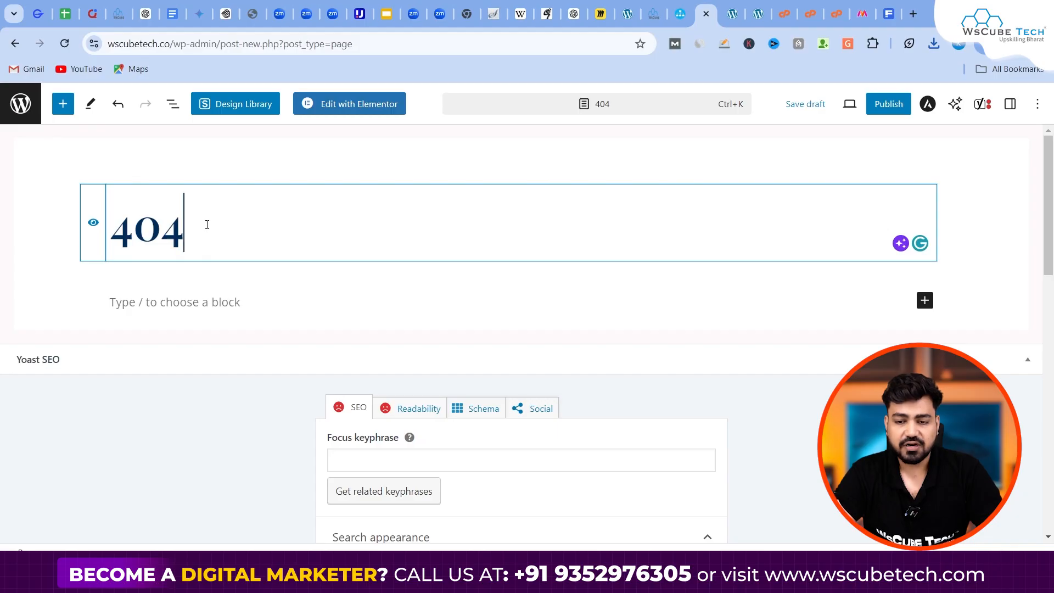
- Leave the unsaved new page without saving and move the existing published 404 page to the Trash
{"action": "left_click", "coordinate": [735, 5]}
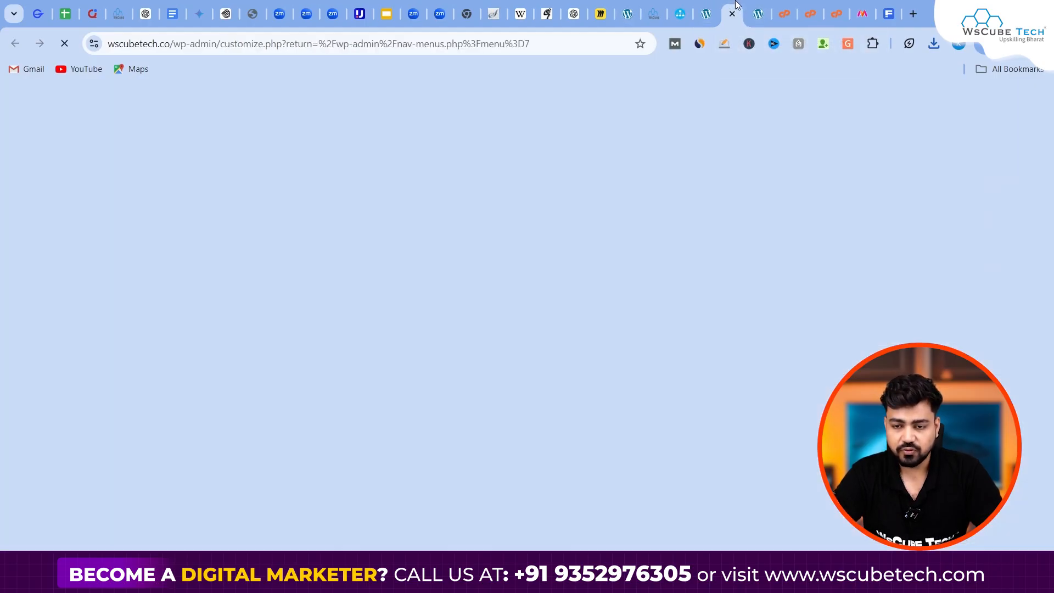
{"action": "left_click", "coordinate": [733, 12]}
{"action": "left_click", "coordinate": [21, 104]}
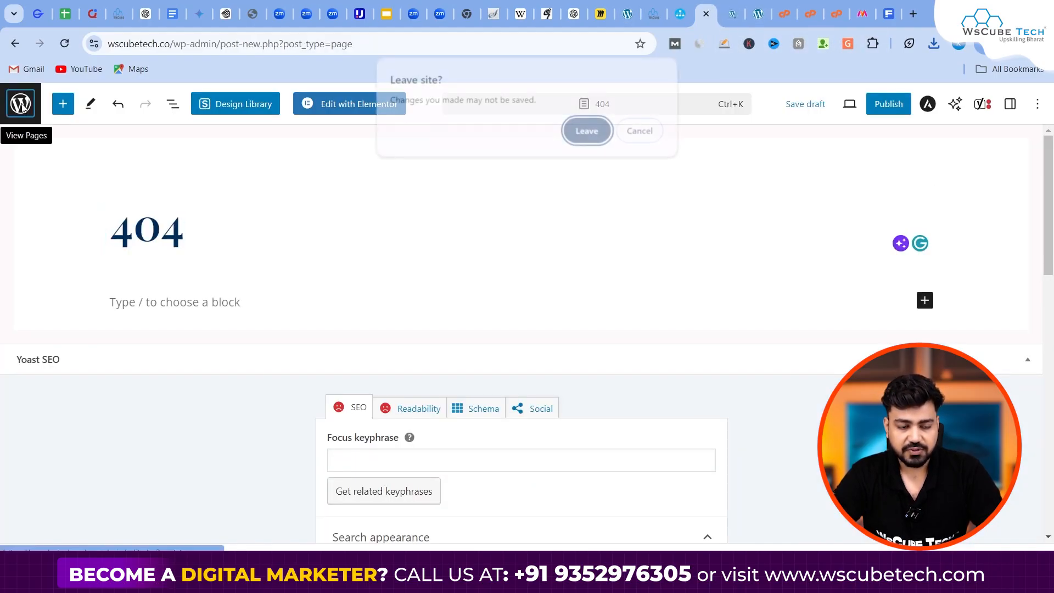
{"action": "left_click", "coordinate": [586, 129]}
{"action": "scroll", "coordinate": [550, 272], "scroll_direction": "down", "scroll_amount": 5}
{"action": "scroll", "coordinate": [550, 272], "scroll_direction": "up", "scroll_amount": 3}
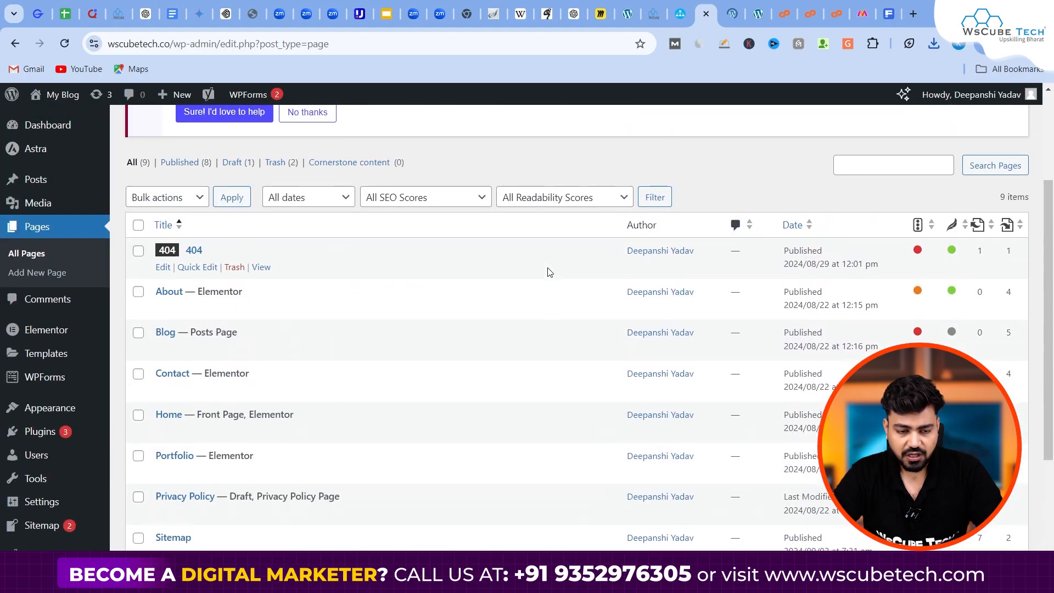
{"action": "left_click", "coordinate": [139, 253]}
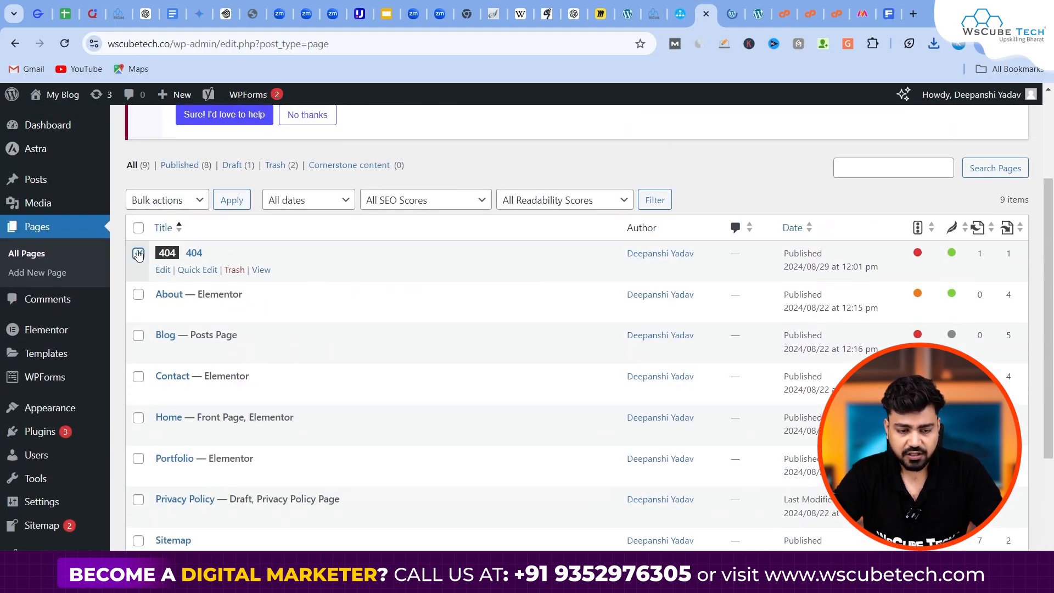
{"action": "left_click", "coordinate": [238, 271]}
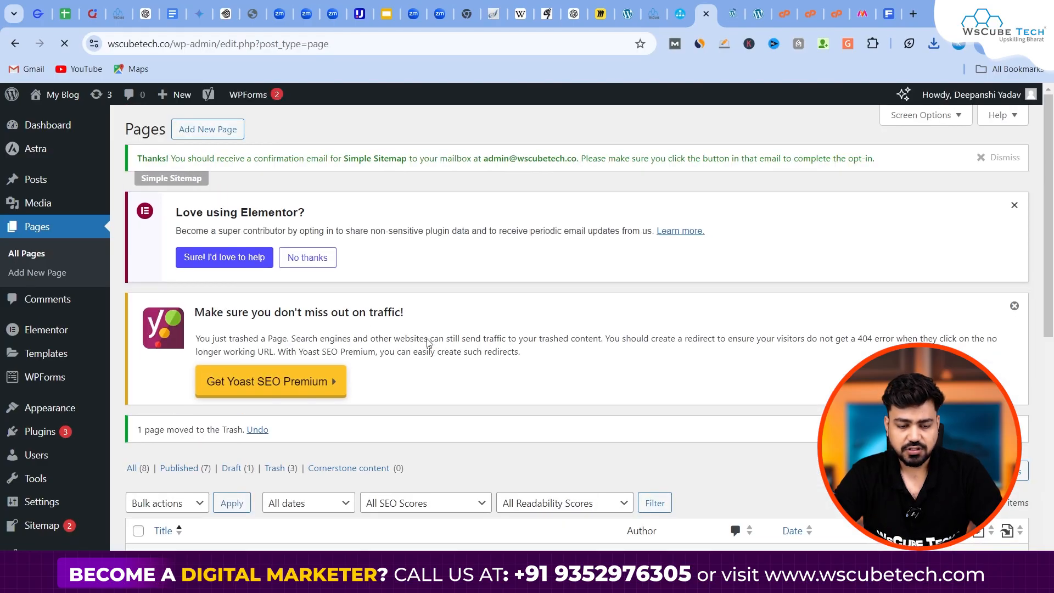
- Check the list of draft pages and add a new page titled 404
{"action": "scroll", "coordinate": [466, 351], "scroll_direction": "down", "scroll_amount": 1}
{"action": "scroll", "coordinate": [466, 350], "scroll_direction": "down", "scroll_amount": 3}
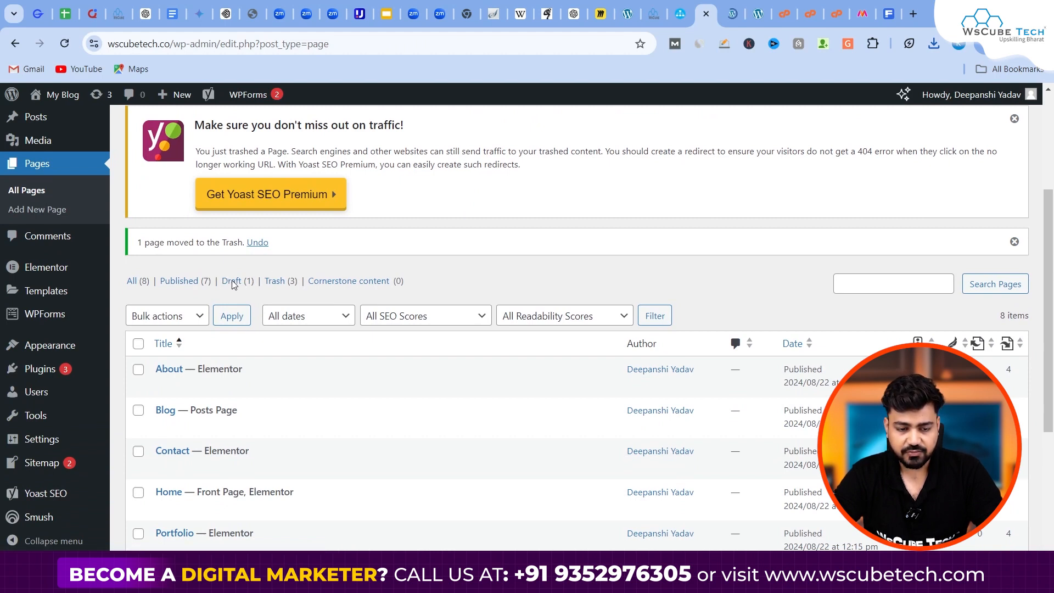
{"action": "left_click", "coordinate": [231, 281]}
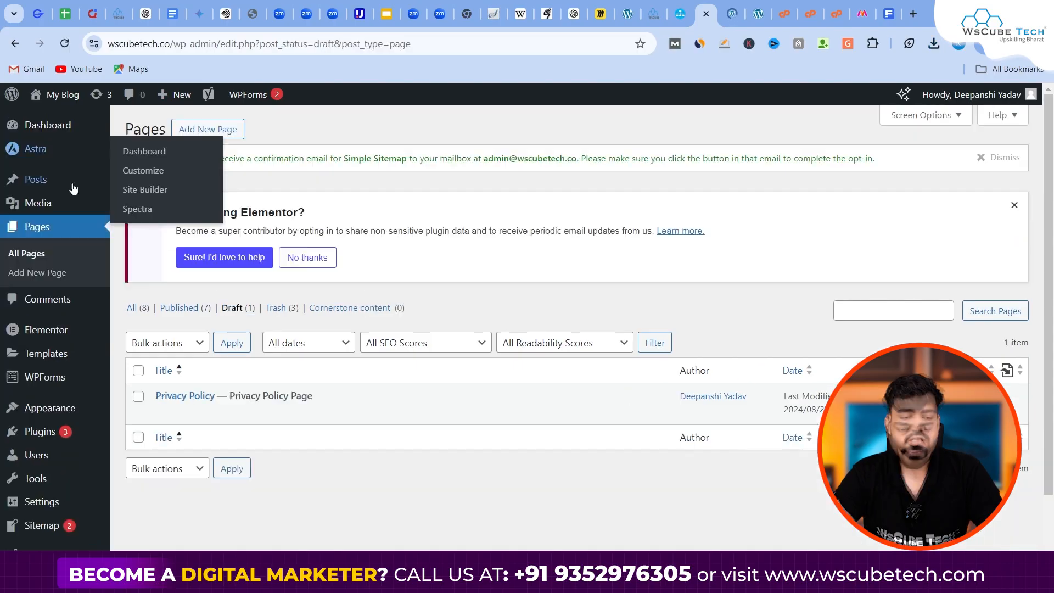
{"action": "left_click", "coordinate": [54, 270]}
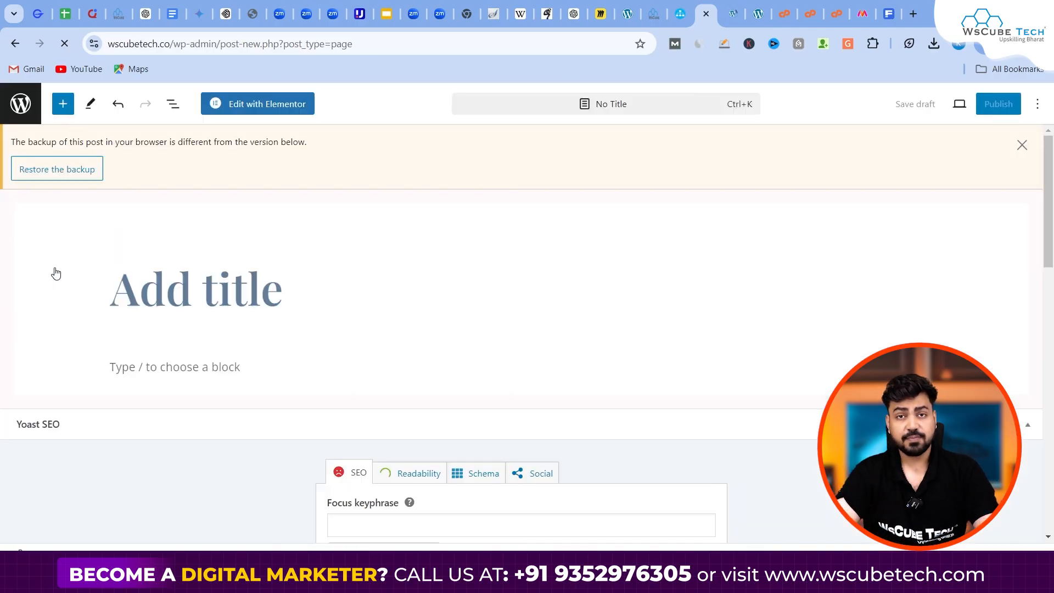
{"action": "left_click", "coordinate": [222, 281]}
{"action": "type", "text": "404"}
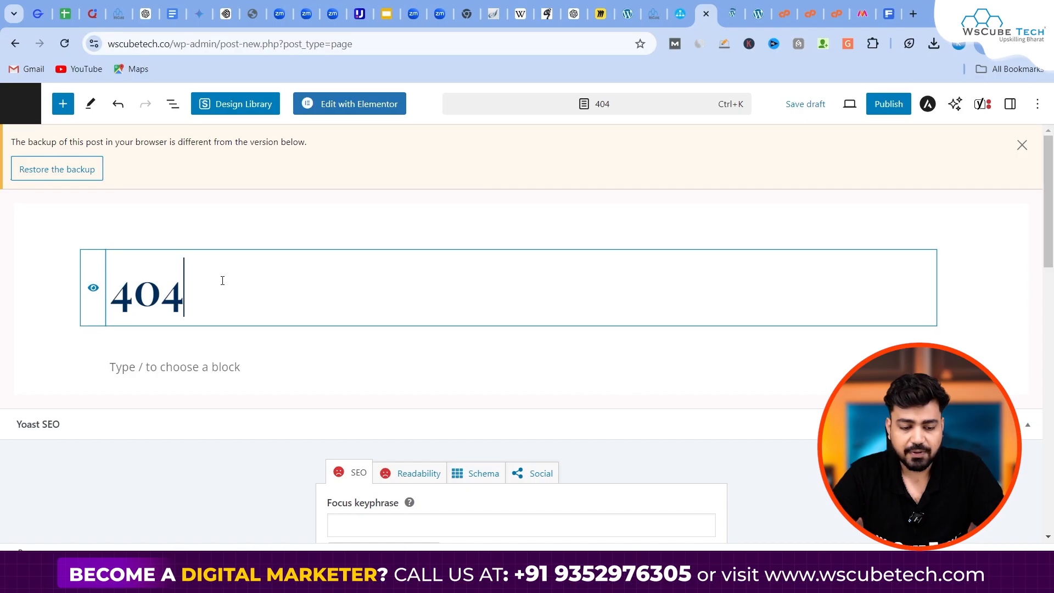
- Insert an Image block below the 404 title, upload the downloaded Error 404 illustration into it and dismiss the low-battery notice
{"action": "left_click", "coordinate": [185, 369]}
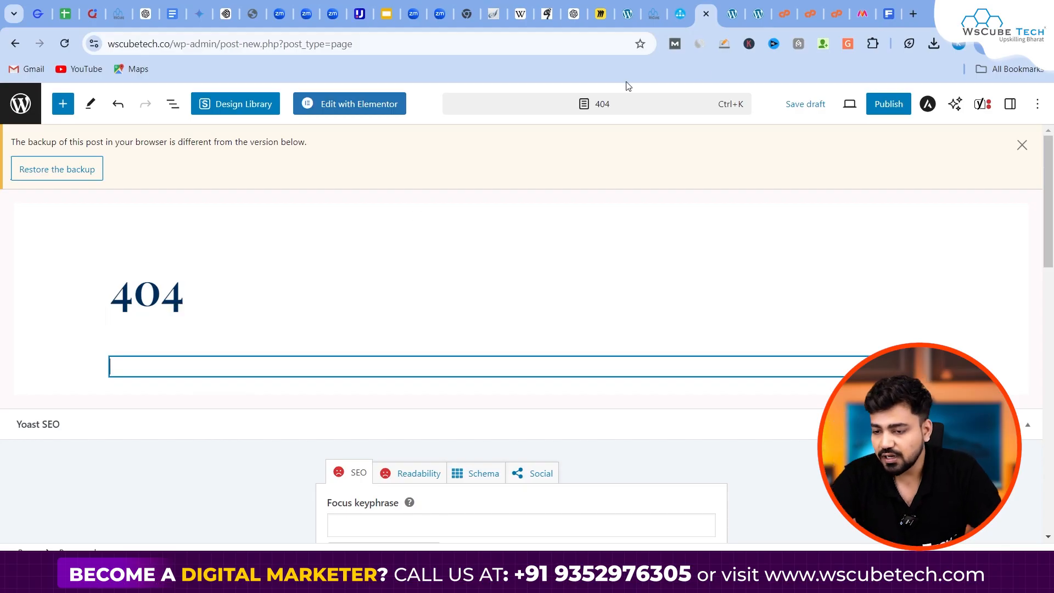
{"action": "left_click", "coordinate": [1009, 104]}
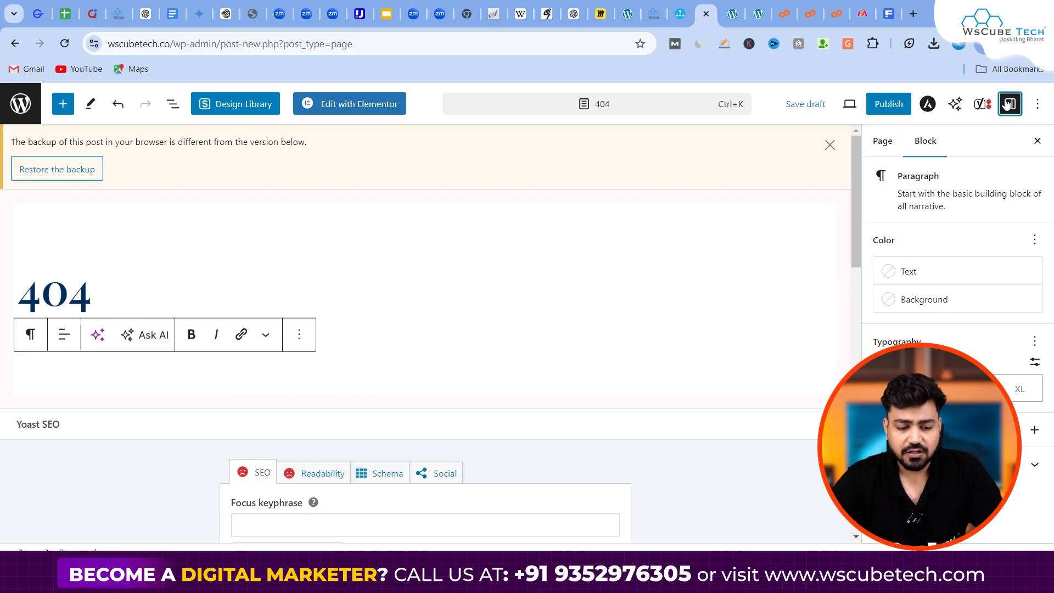
{"action": "left_click", "coordinate": [362, 380]}
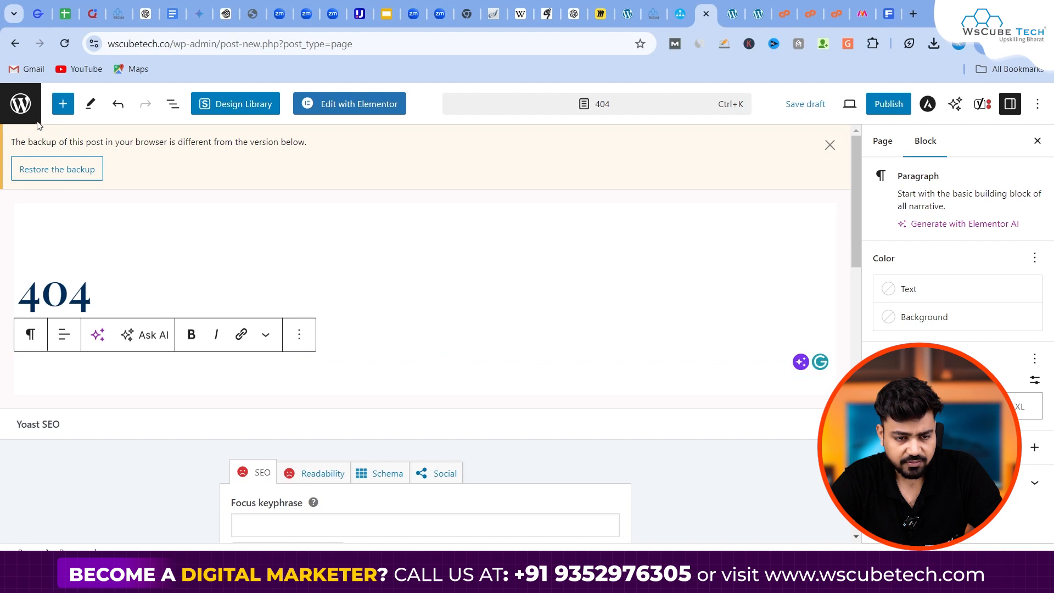
{"action": "left_click", "coordinate": [63, 104]}
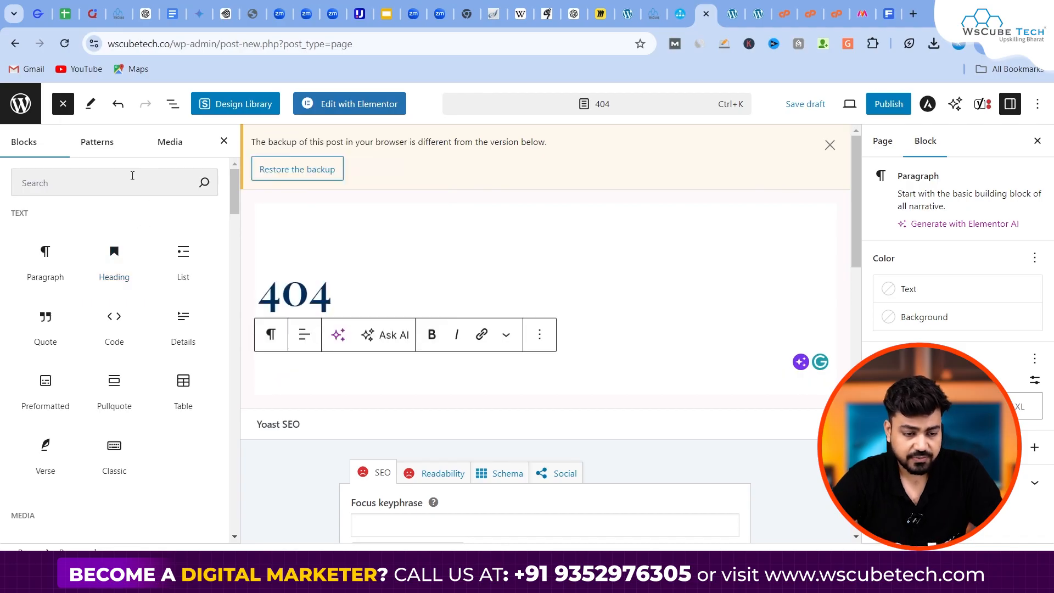
{"action": "type", "text": "image"}
{"action": "left_click", "coordinate": [45, 250]}
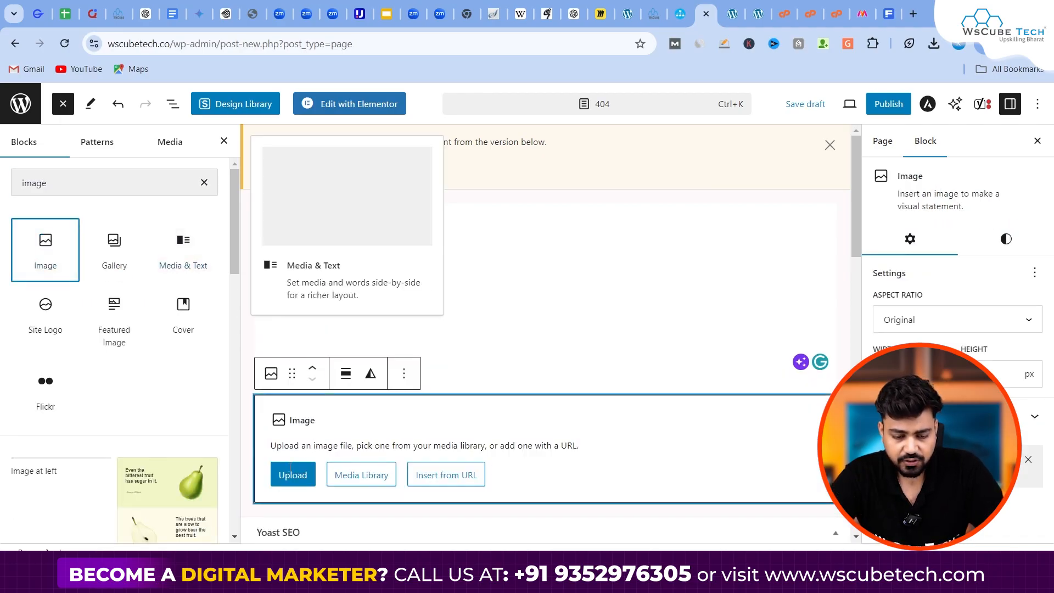
{"action": "left_click", "coordinate": [224, 141]}
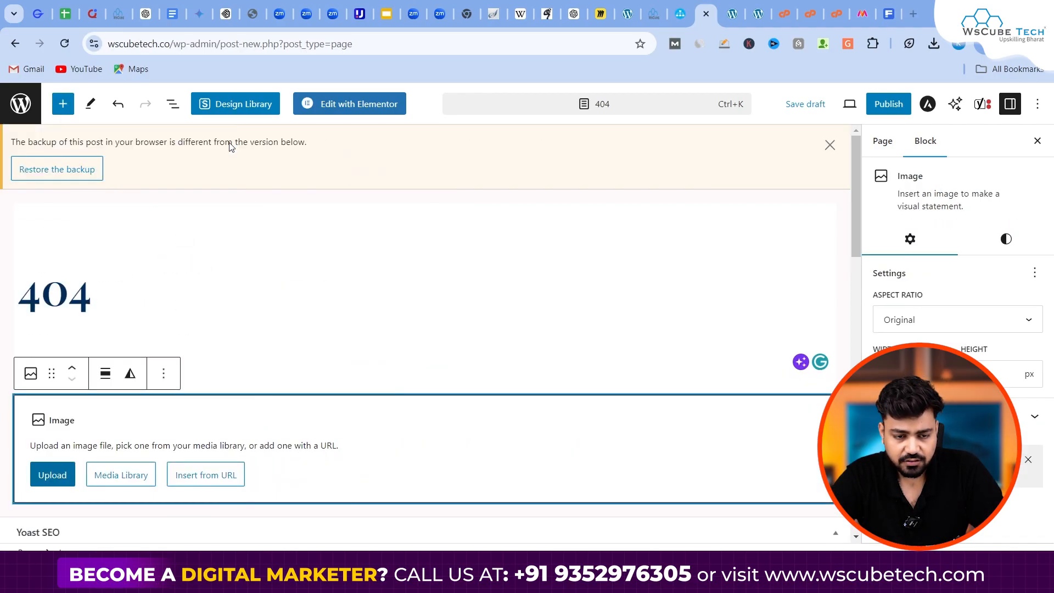
{"action": "left_click", "coordinate": [64, 475]}
{"action": "double_click", "coordinate": [177, 143]}
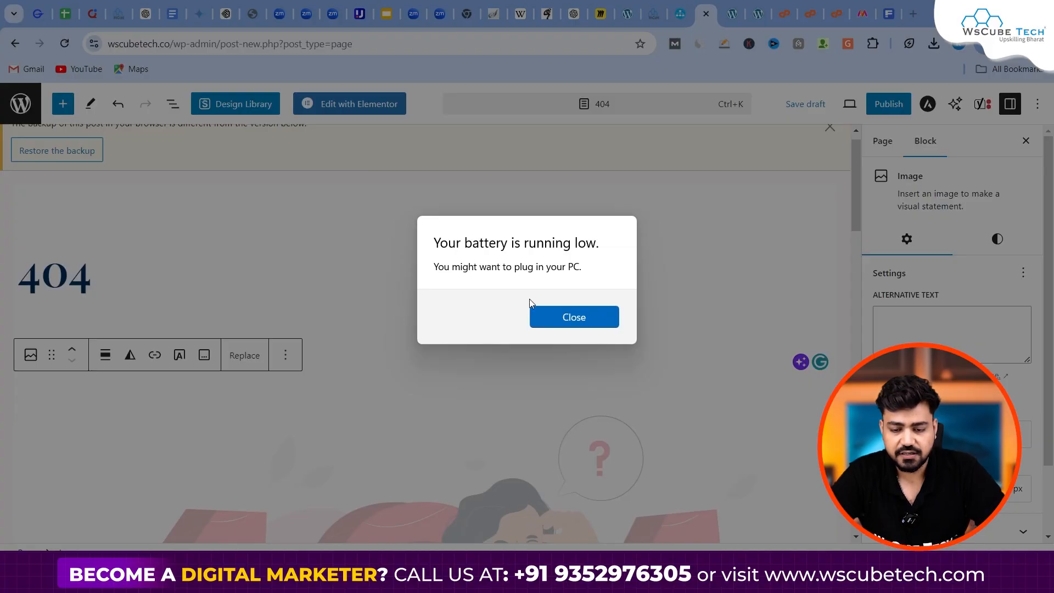
{"action": "left_click", "coordinate": [557, 317]}
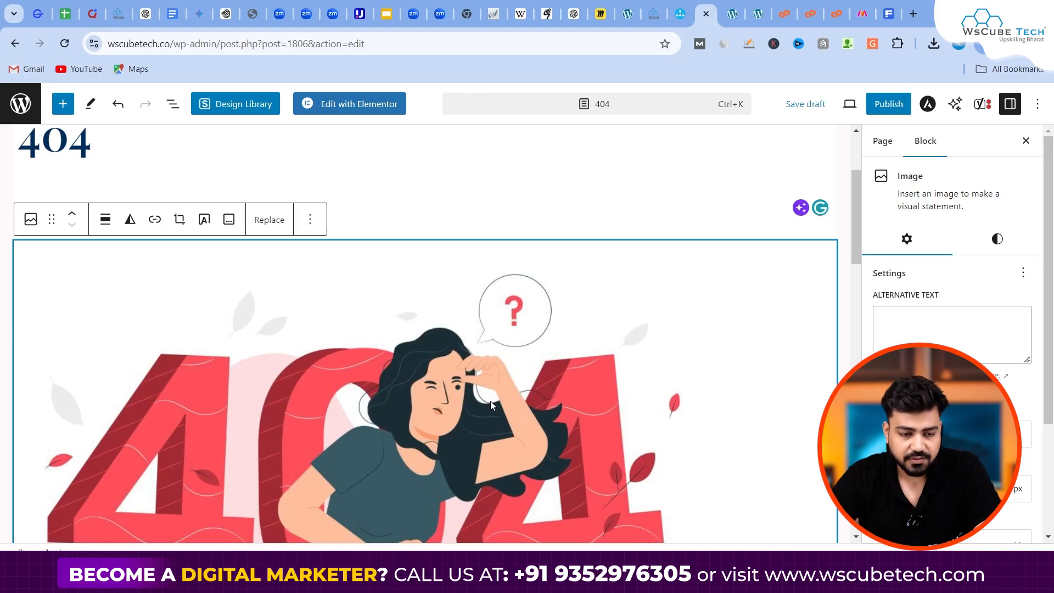
- Set the 404 illustration's alignment to Align center
{"action": "left_click", "coordinate": [115, 223]}
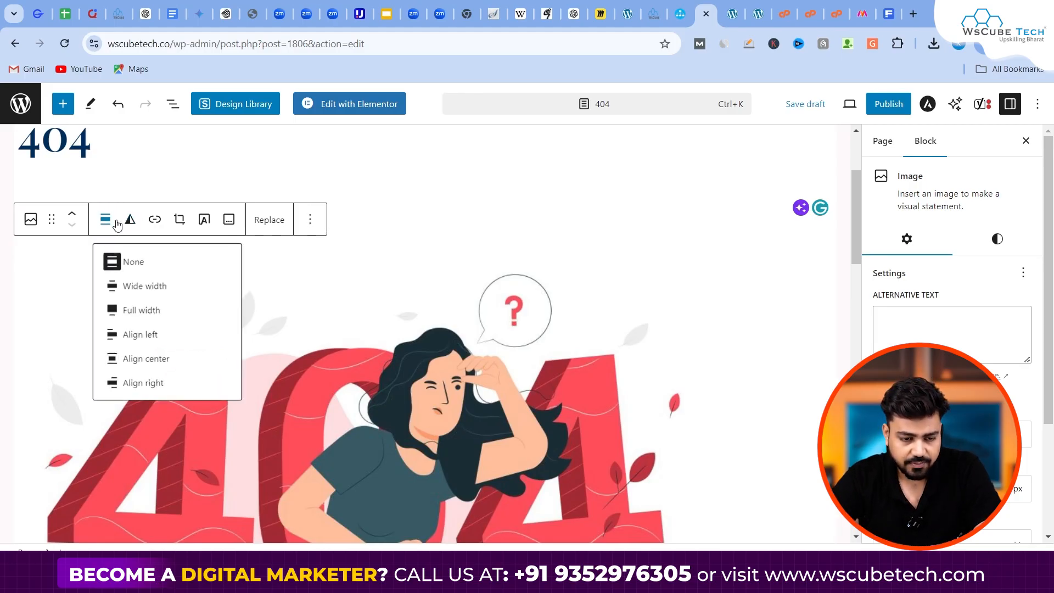
{"action": "left_click", "coordinate": [146, 361]}
{"action": "scroll", "coordinate": [587, 393], "scroll_direction": "down", "scroll_amount": 4}
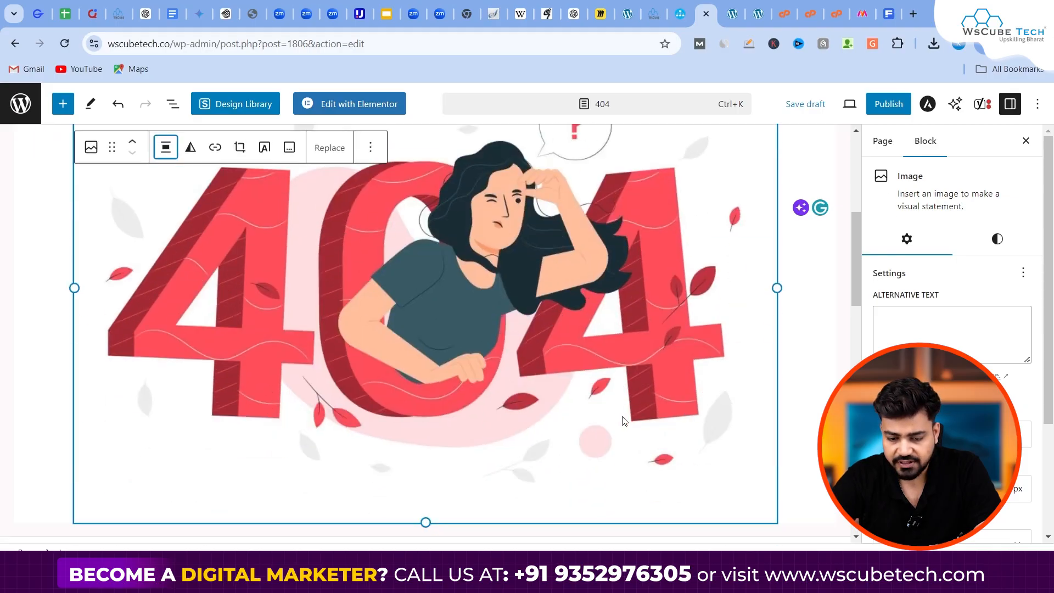
- Add a new paragraph after the illustration and insert a Buttons block below it
{"action": "key", "text": "Return"}
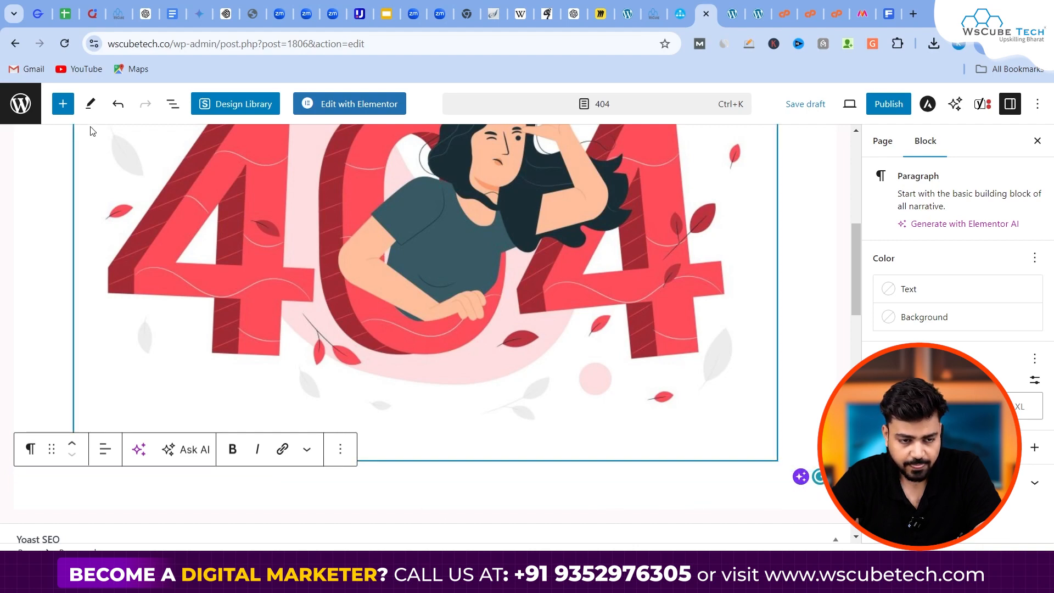
{"action": "left_click", "coordinate": [66, 109]}
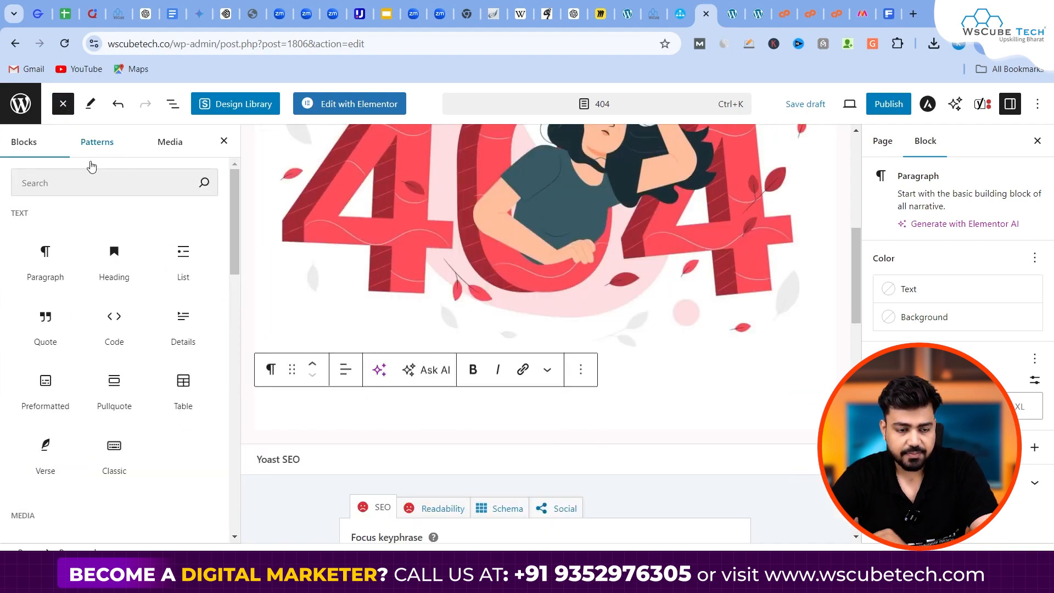
{"action": "left_click", "coordinate": [96, 187]}
{"action": "type", "text": "bu"}
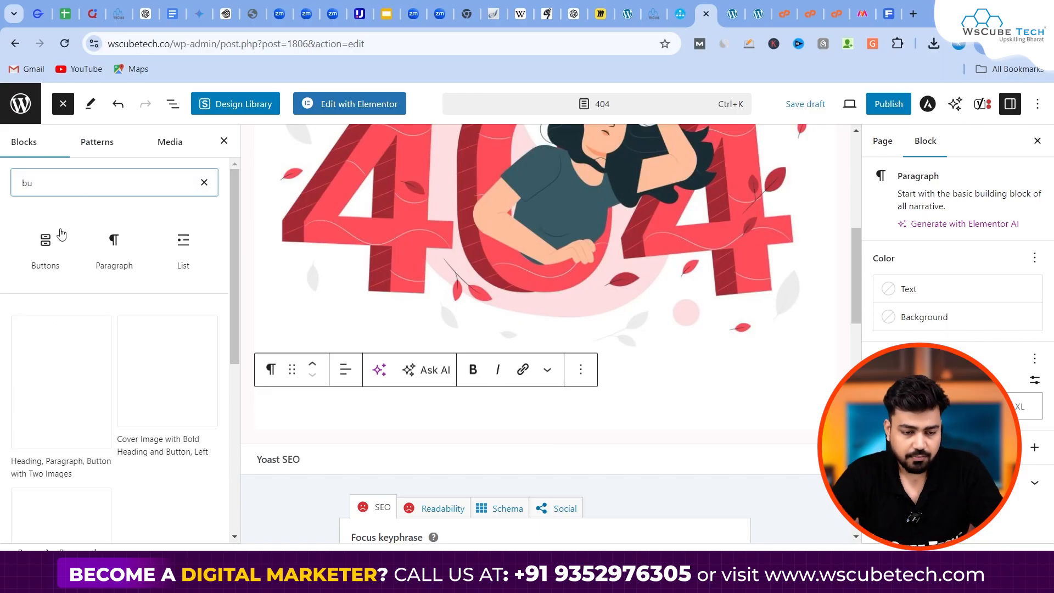
{"action": "left_click", "coordinate": [47, 242]}
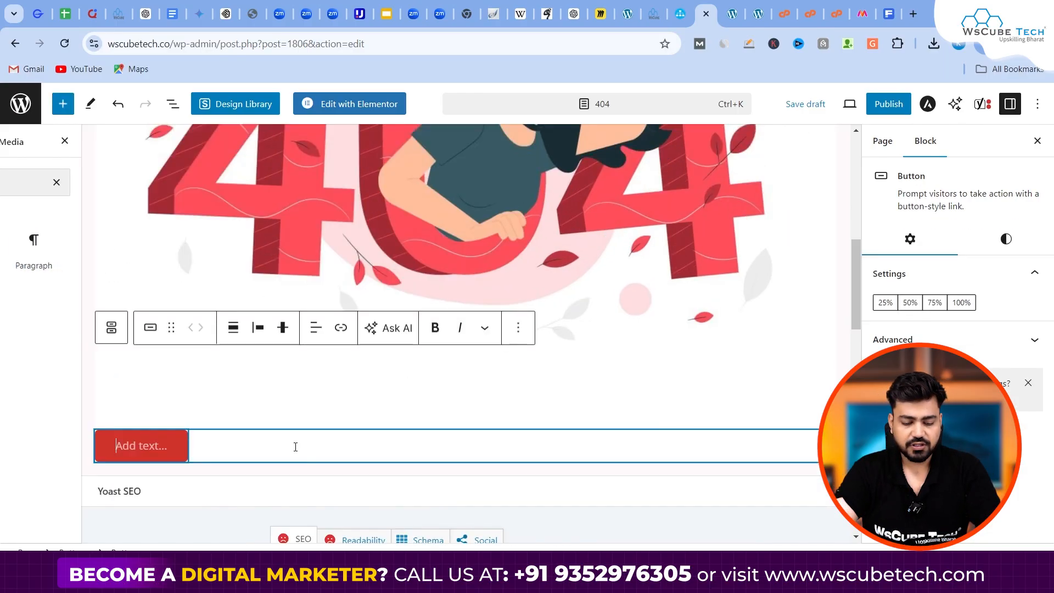
- Label the new button Go Back and centre it beneath the illustration
{"action": "type", "text": "Cli"}
{"action": "key", "text": "BackSpace"}
{"action": "key", "text": "BackSpace"}
{"action": "key", "text": "BackSpace"}
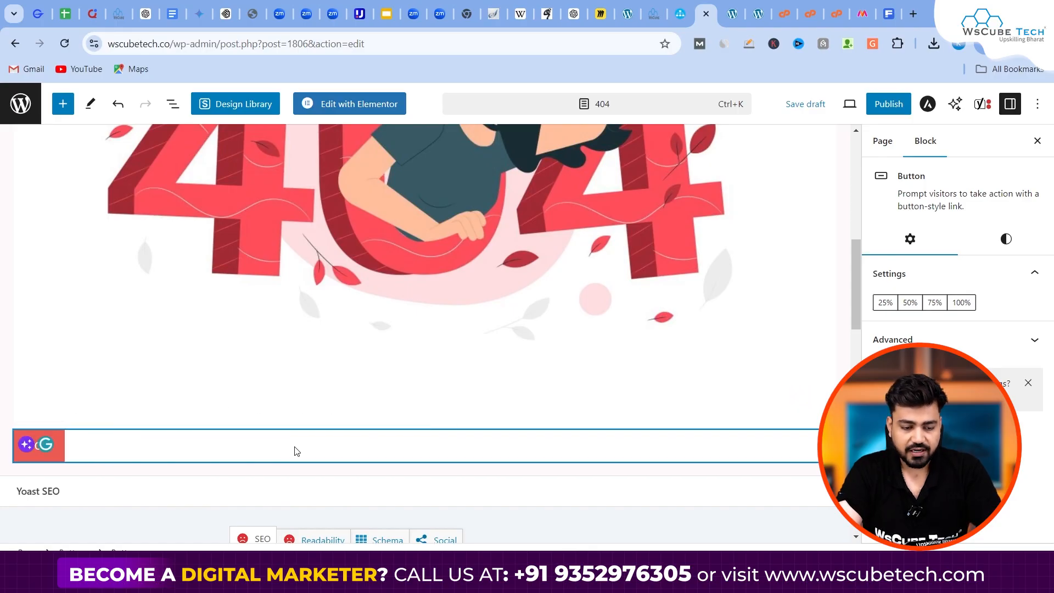
{"action": "type", "text": "Back to"}
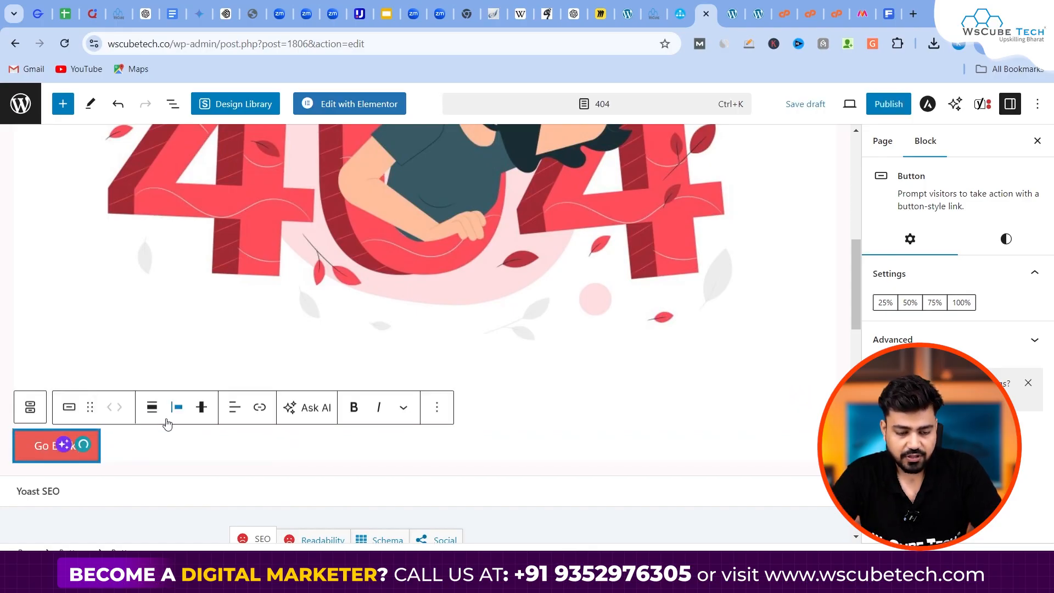
{"action": "left_click", "coordinate": [152, 407]}
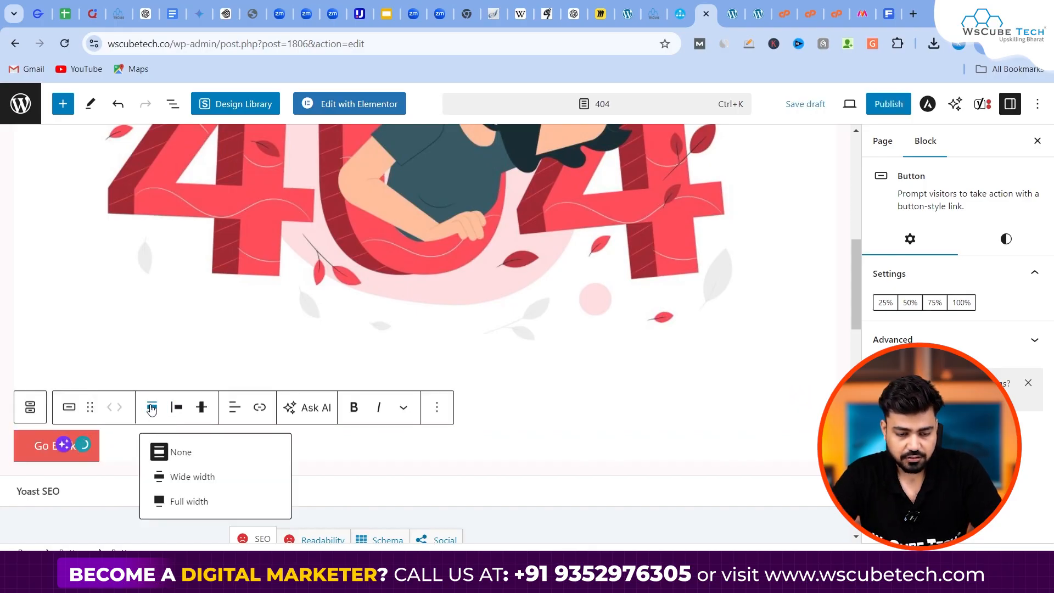
{"action": "left_click", "coordinate": [200, 477]}
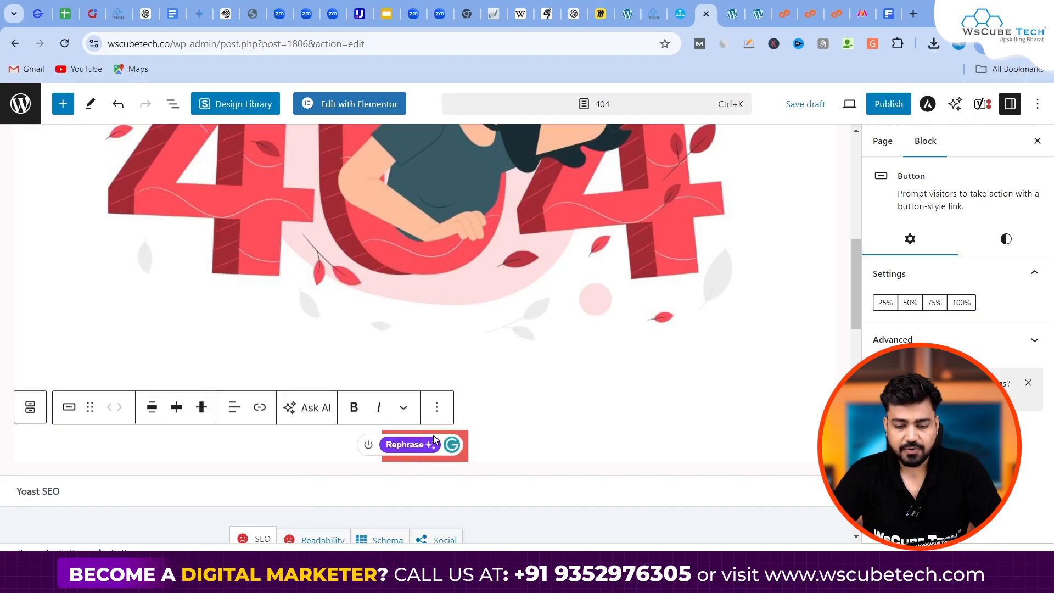
{"action": "double_click", "coordinate": [168, 42]}
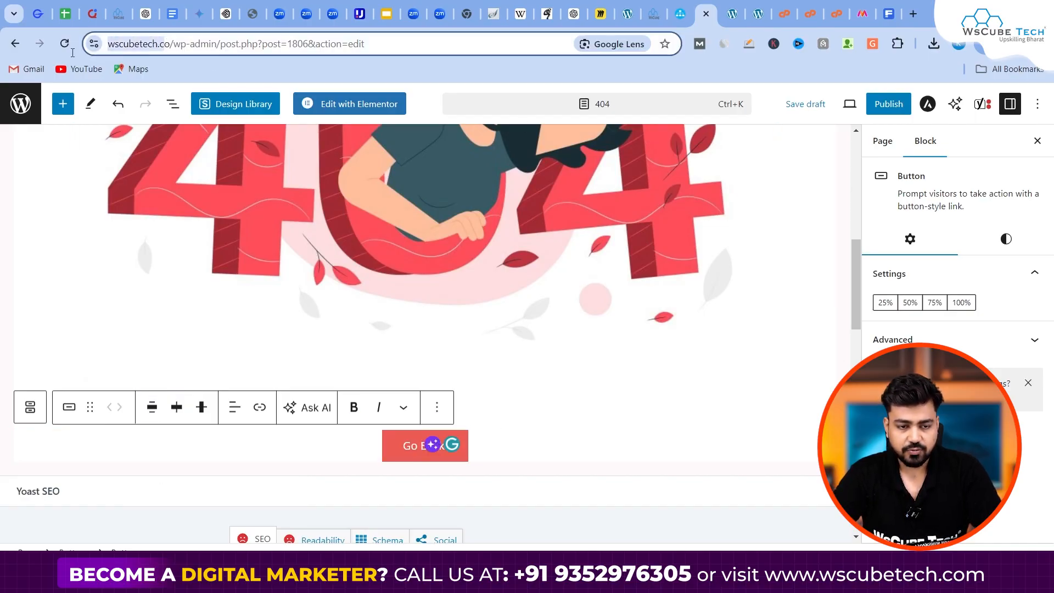
{"action": "left_click_drag", "start_coordinate": [204, 47], "coordinate": [97, 48]}
{"action": "key", "text": "ctrl+c"}
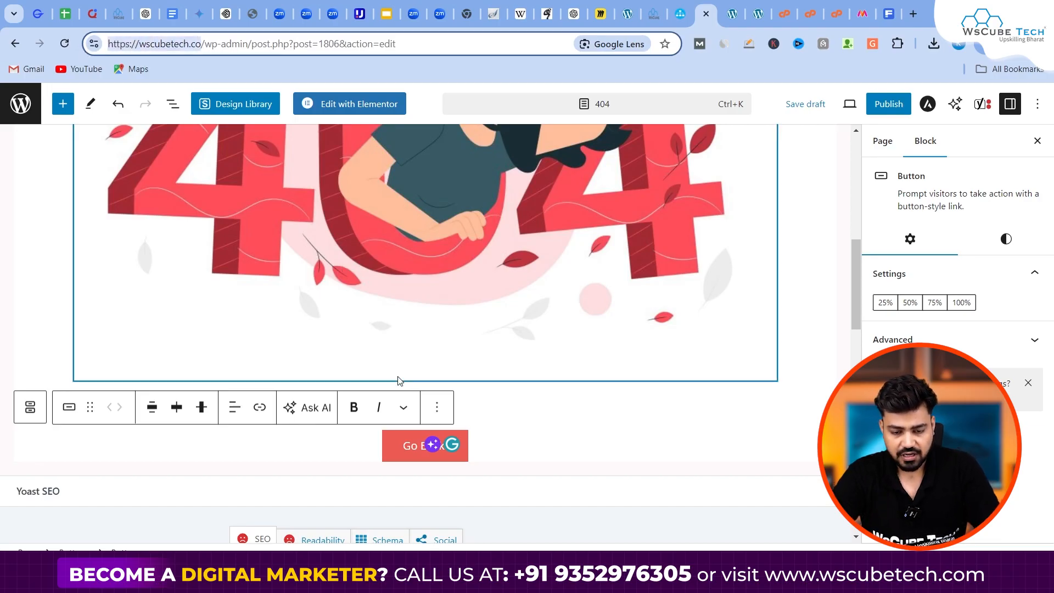
{"action": "left_click", "coordinate": [396, 445]}
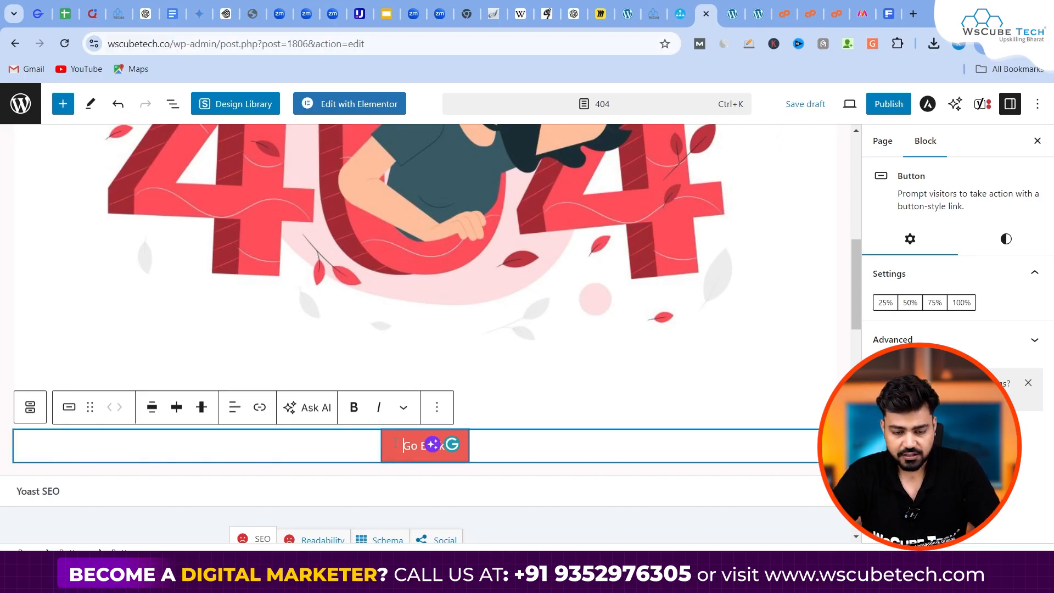
{"action": "left_click", "coordinate": [260, 407]}
{"action": "key", "text": "ctrl+v"}
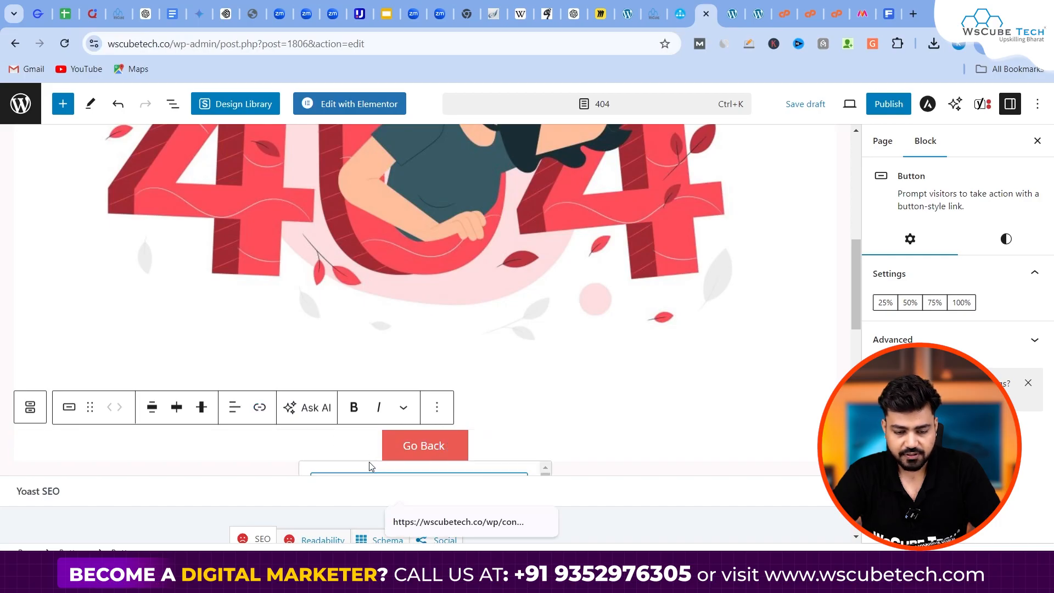
{"action": "key", "text": "Return"}
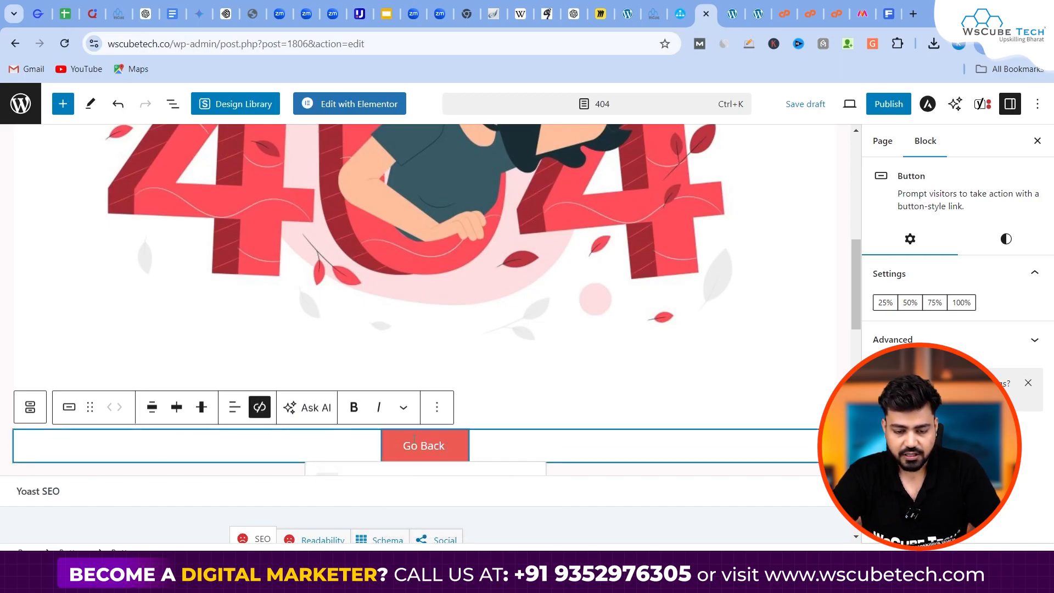
{"action": "left_click", "coordinate": [481, 410]}
{"action": "scroll", "coordinate": [481, 410], "scroll_direction": "up", "scroll_amount": 5}
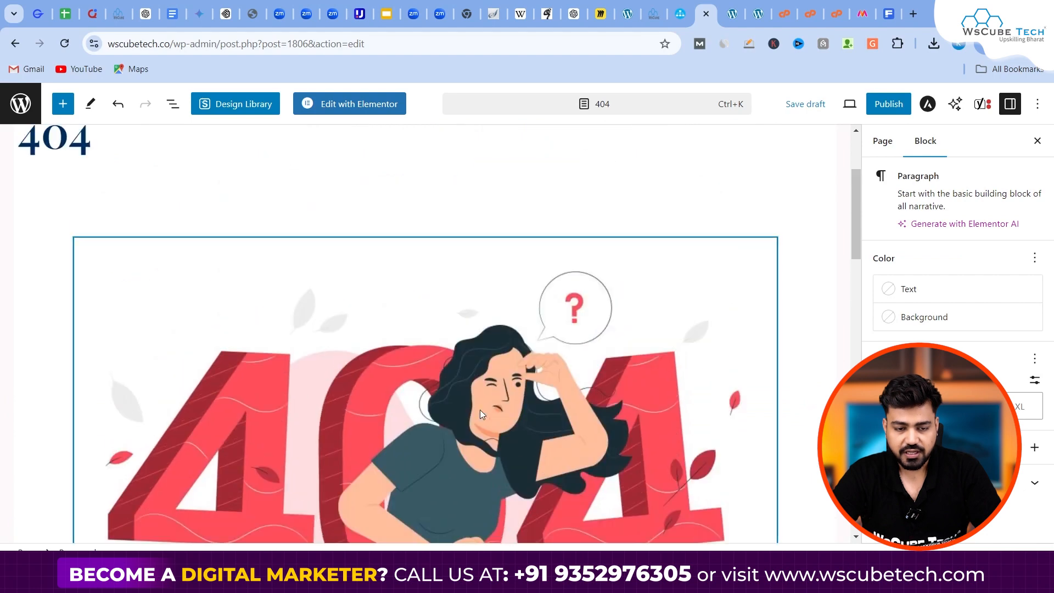
{"action": "scroll", "coordinate": [481, 411], "scroll_direction": "down", "scroll_amount": 6}
{"action": "left_click", "coordinate": [448, 331]}
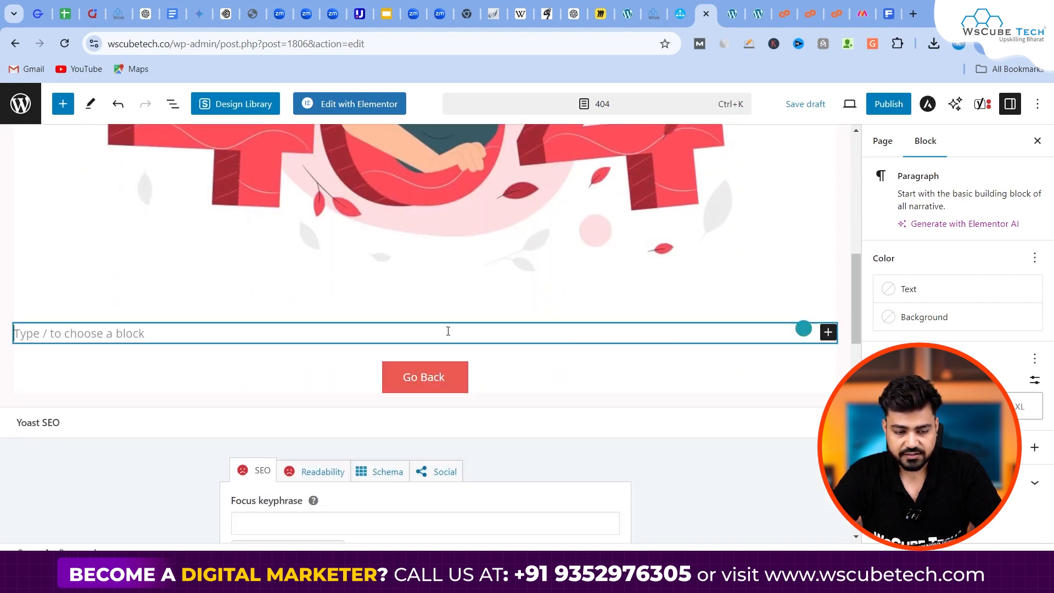
{"action": "scroll", "coordinate": [447, 331], "scroll_direction": "up", "scroll_amount": 10}
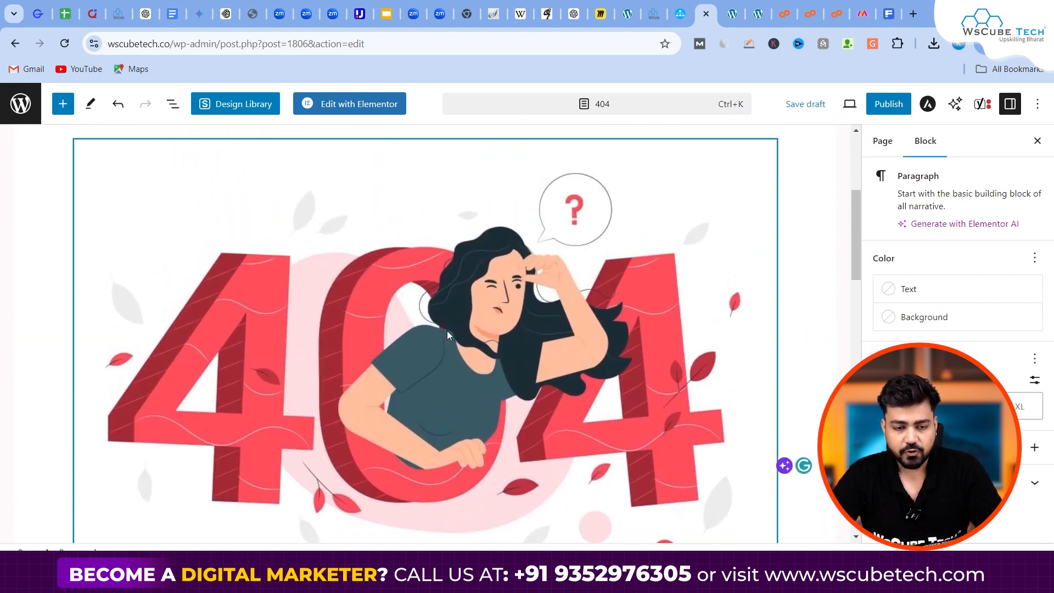
- Publish the 404 page and leave the block editor for the WordPress dashboard
{"action": "left_click", "coordinate": [890, 104]}
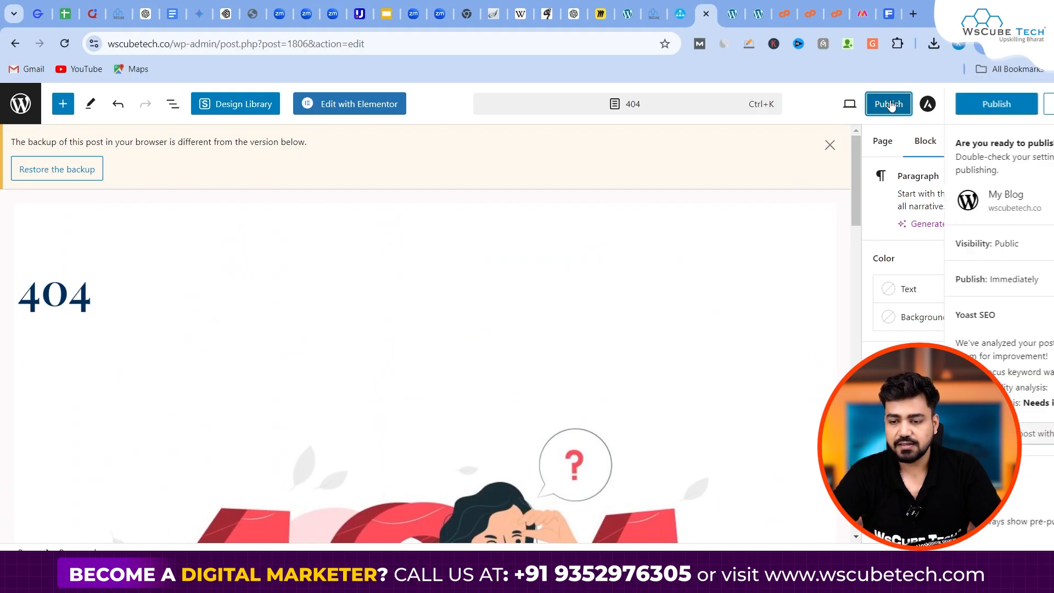
{"action": "left_click", "coordinate": [892, 105]}
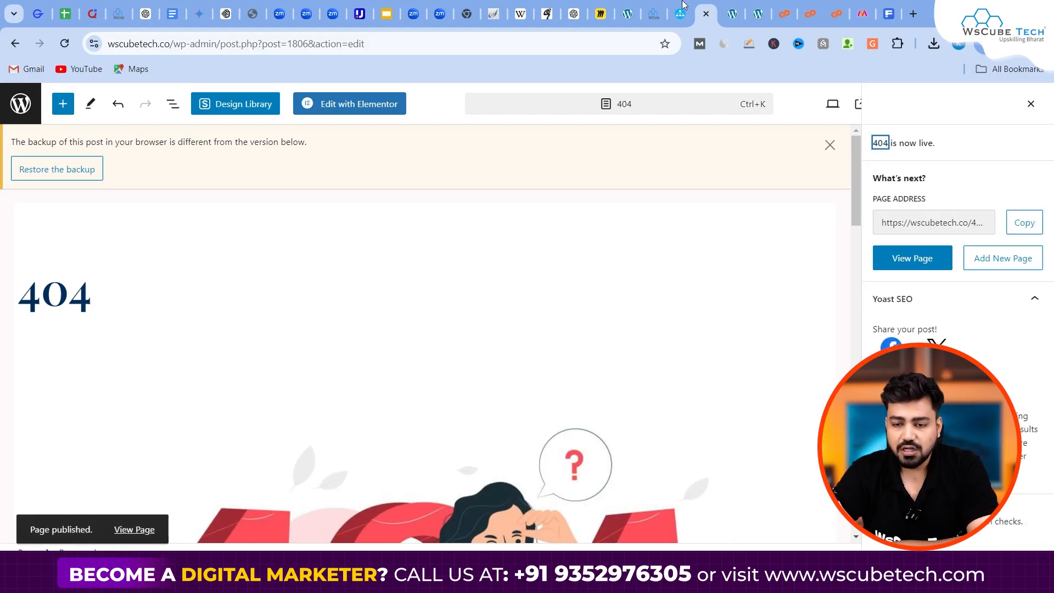
{"action": "left_click", "coordinate": [10, 96]}
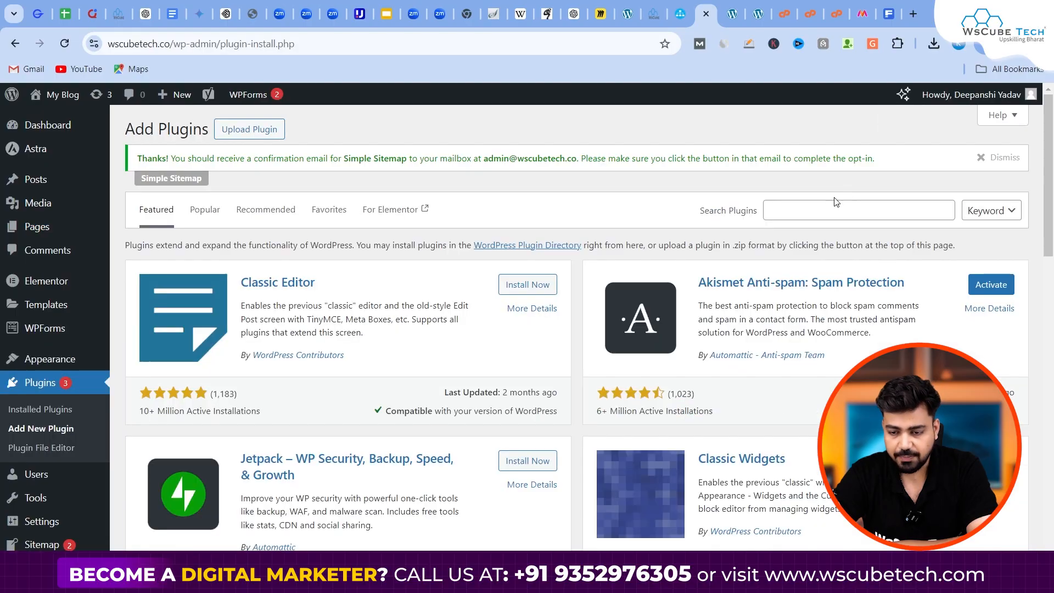
- Search the plugin directory for "custom smart 404" and locate the Smart Custom 404 error page [404page] plugin
{"action": "left_click", "coordinate": [829, 203]}
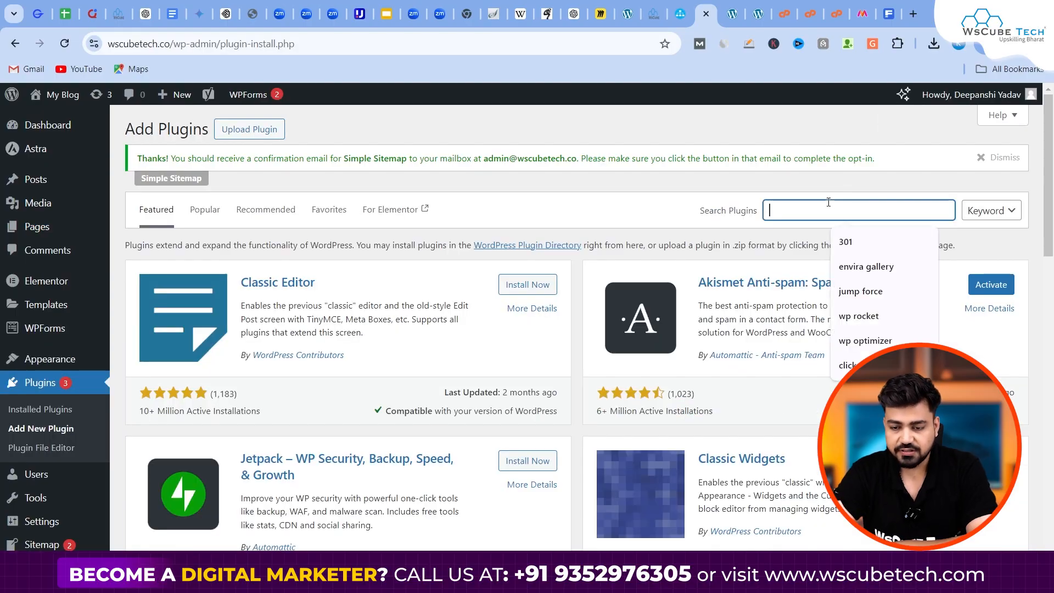
{"action": "type", "text": "custom smart 404"}
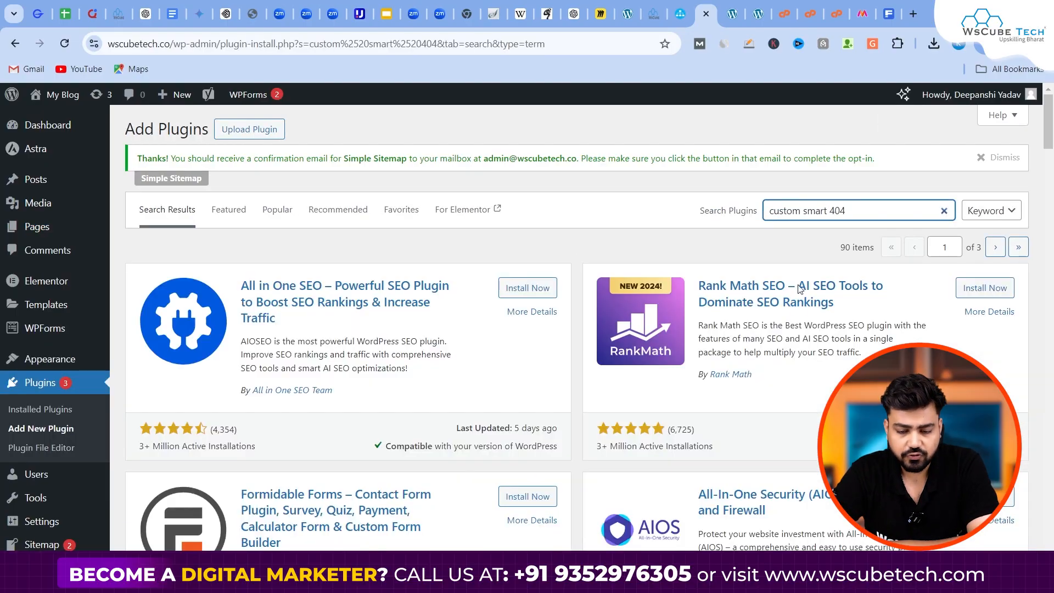
{"action": "scroll", "coordinate": [800, 289], "scroll_direction": "down", "scroll_amount": 8}
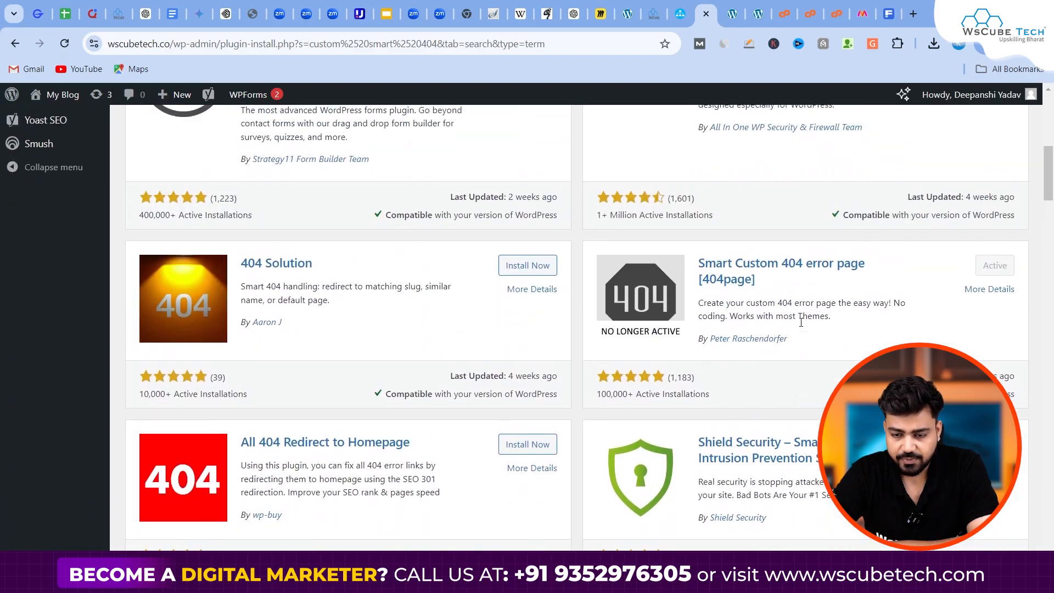
{"action": "scroll", "coordinate": [801, 323], "scroll_direction": "up", "scroll_amount": 5}
{"action": "scroll", "coordinate": [801, 324], "scroll_direction": "right", "scroll_amount": 3}
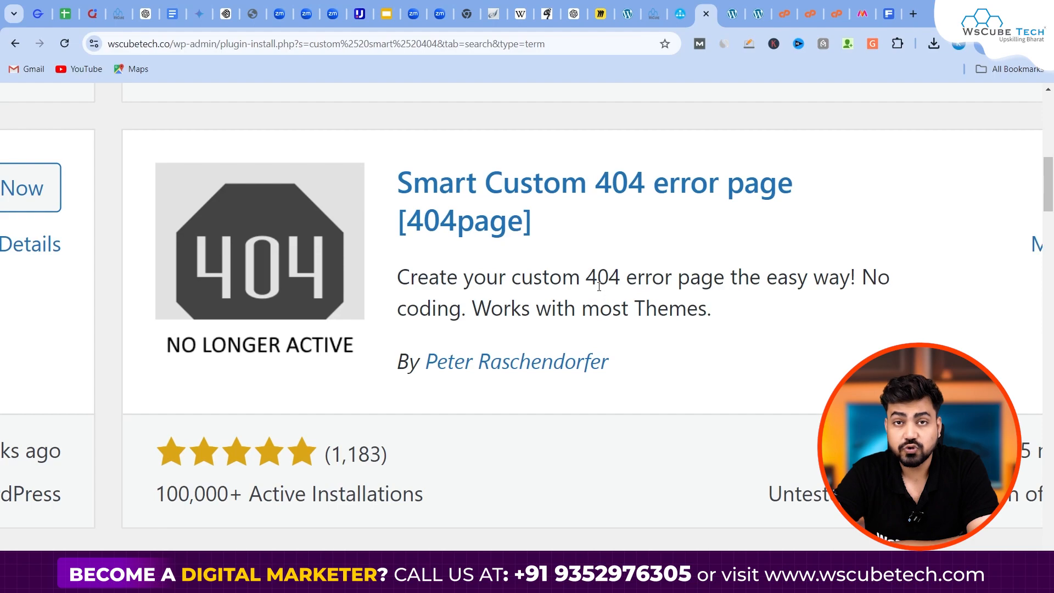
{"action": "scroll", "coordinate": [599, 286], "scroll_direction": "down", "scroll_amount": 5}
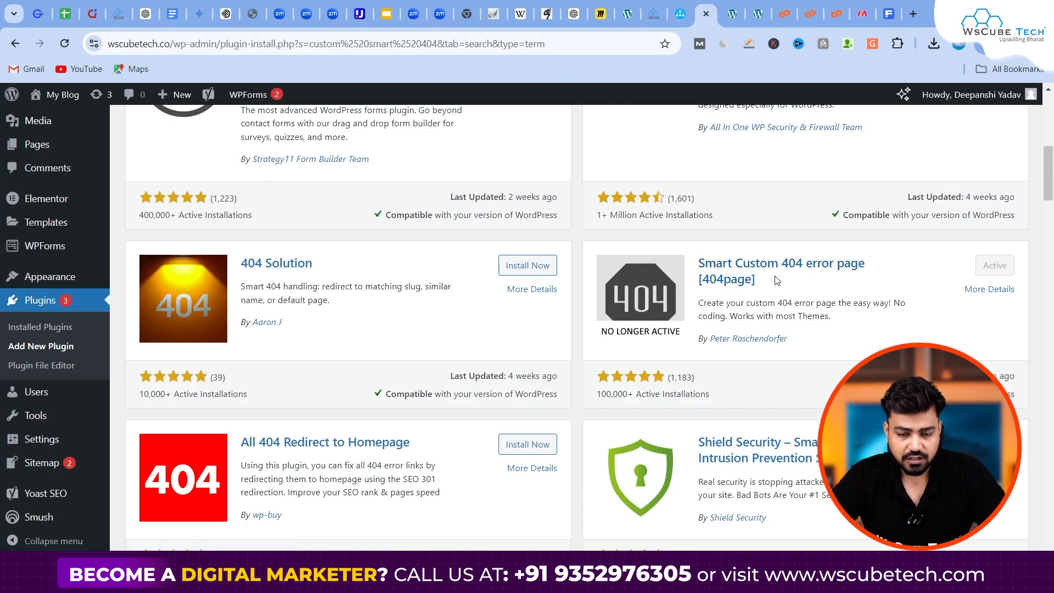
- Open the 404 Error Page settings added by the Smart Custom 404 plugin
{"action": "mouse_move", "coordinate": [65, 279]}
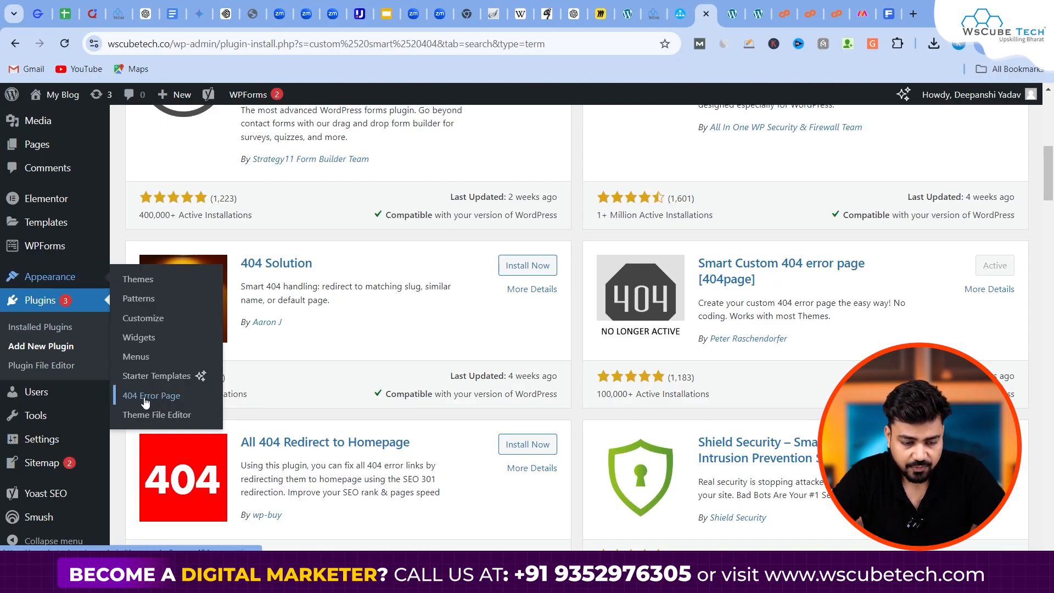
{"action": "scroll", "coordinate": [146, 403], "scroll_direction": "up", "scroll_amount": 10}
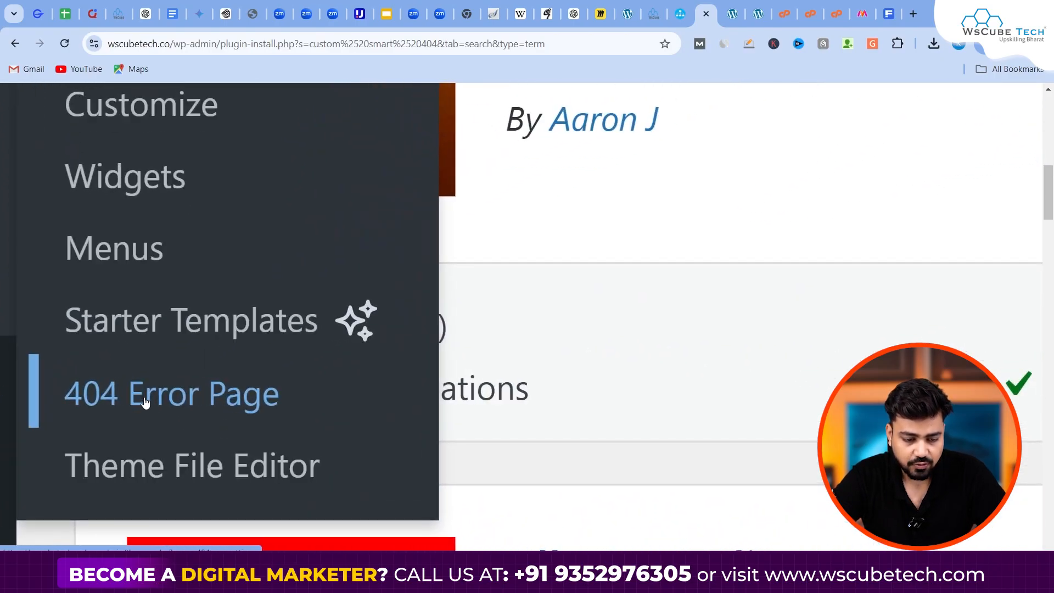
{"action": "scroll", "coordinate": [146, 403], "scroll_direction": "up", "scroll_amount": 1}
{"action": "scroll", "coordinate": [145, 403], "scroll_direction": "left", "scroll_amount": 1}
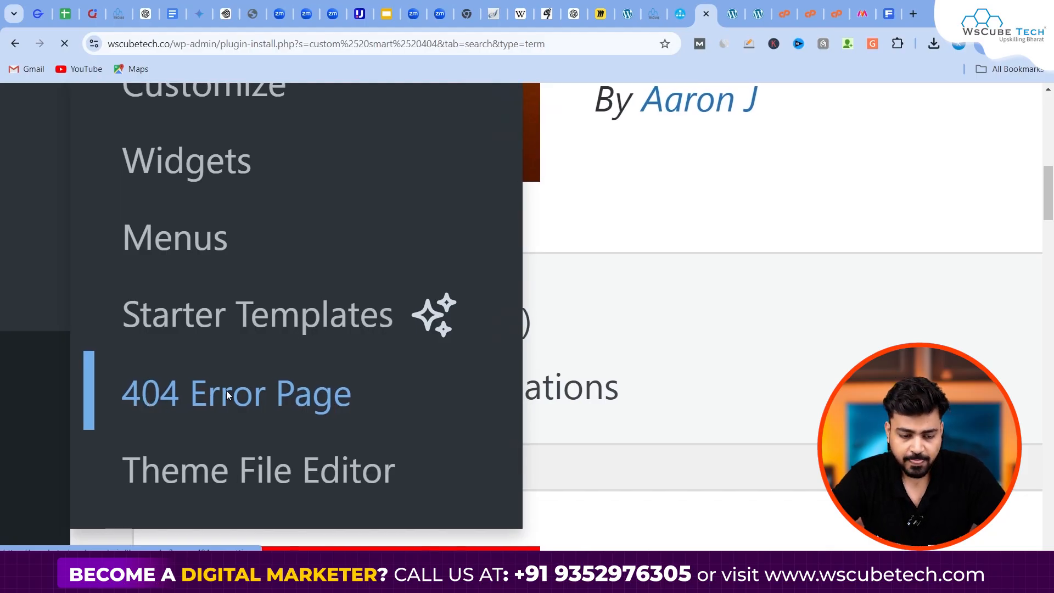
{"action": "scroll", "coordinate": [227, 391], "scroll_direction": "down", "scroll_amount": 10}
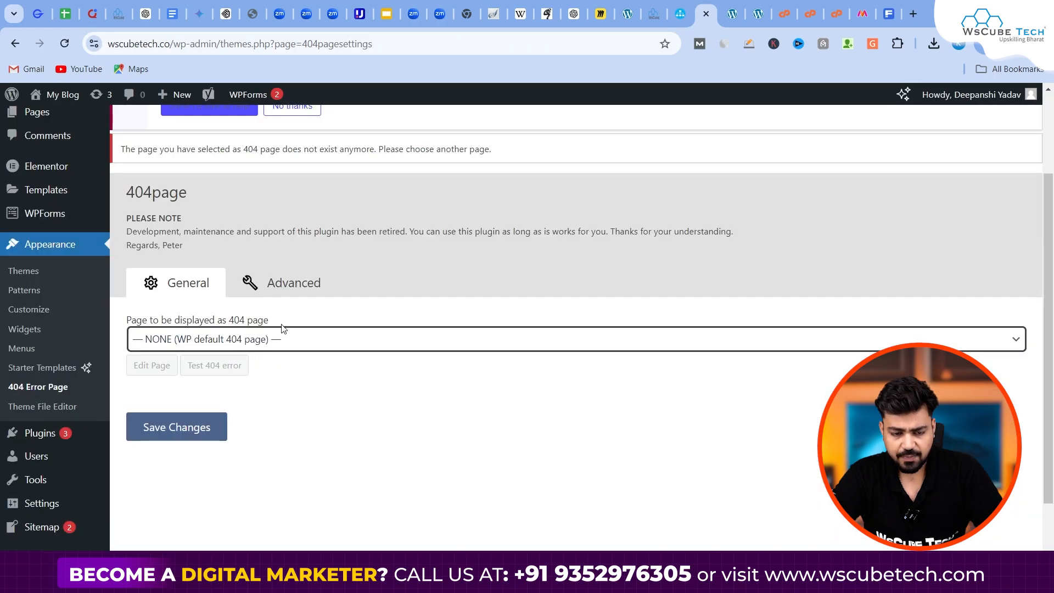
- Set 404 as the page to be displayed as 404 page, check the advanced options, and save the changes
{"action": "left_click", "coordinate": [298, 338]}
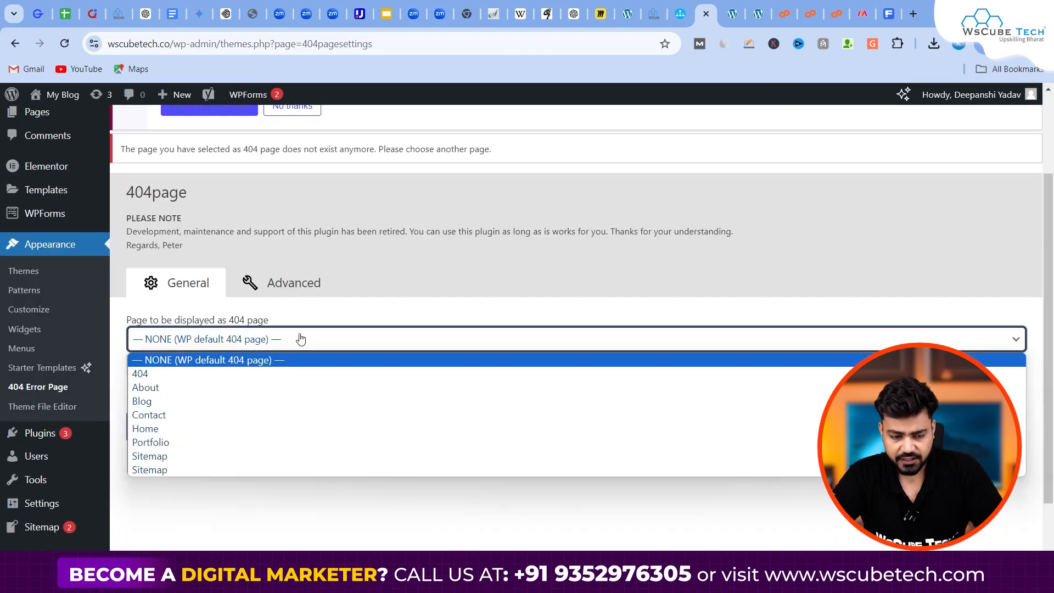
{"action": "left_click", "coordinate": [181, 375]}
{"action": "left_click", "coordinate": [279, 283]}
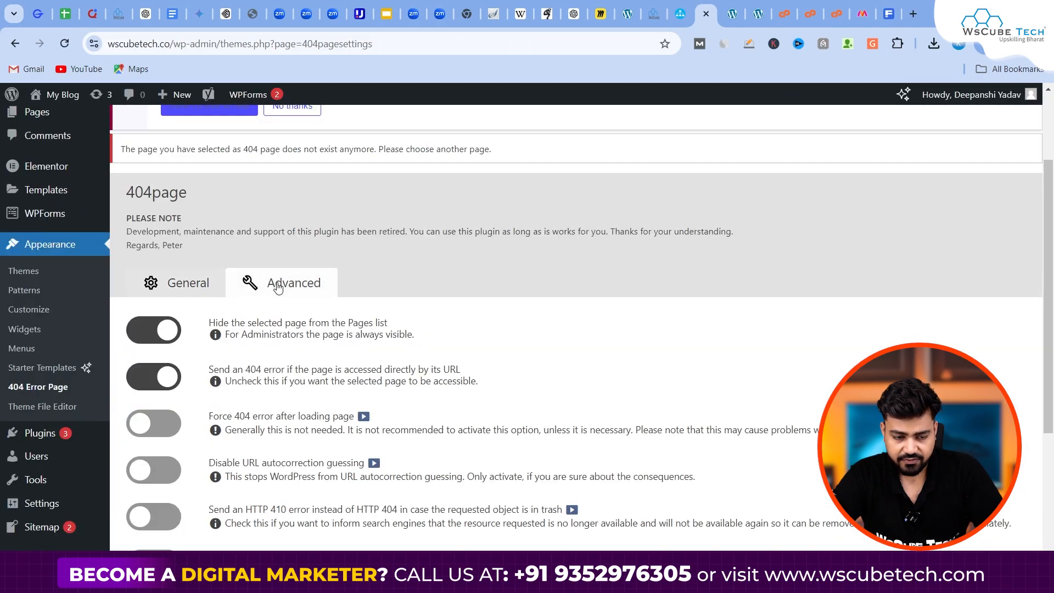
{"action": "left_click", "coordinate": [159, 333]}
{"action": "left_click", "coordinate": [160, 332]}
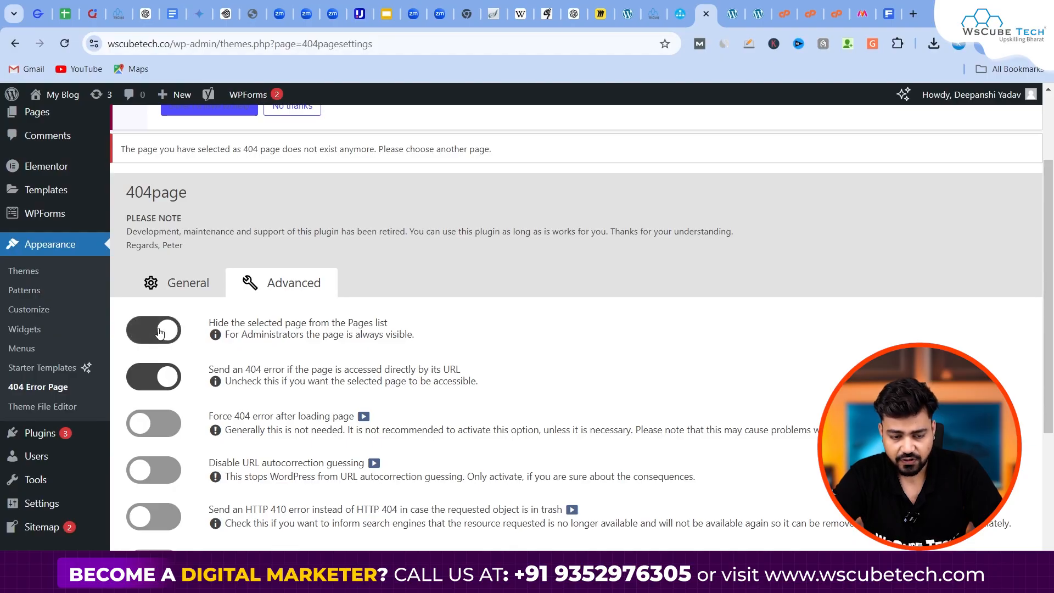
{"action": "left_click", "coordinate": [189, 286]}
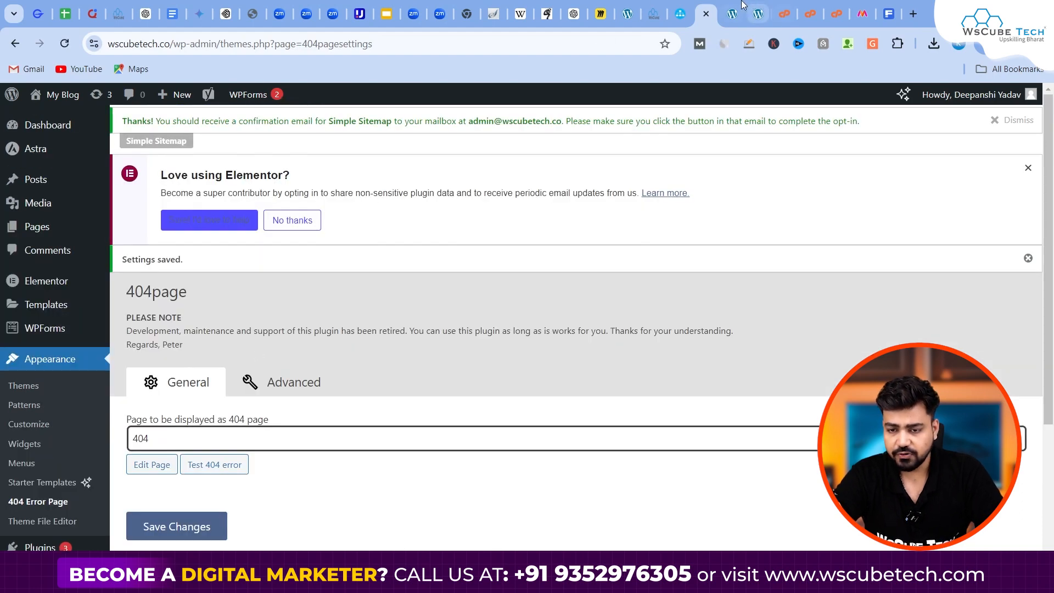
- Test the custom 404 page by loading wscubetech.co/jahckjagdhjasgdkjas in another browser tab and following the Go Back link
{"action": "left_click", "coordinate": [742, 5]}
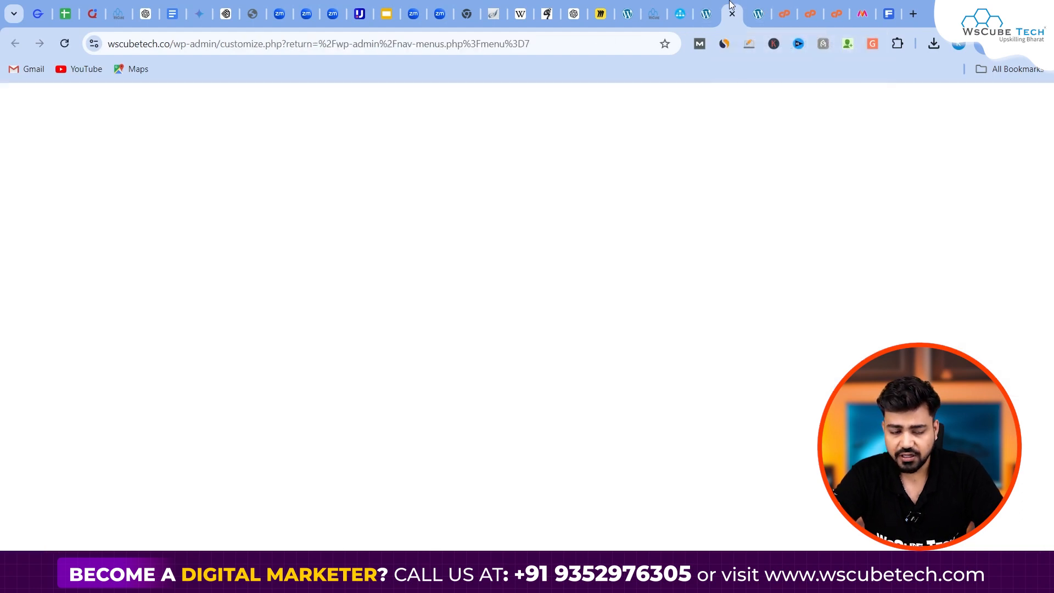
{"action": "left_click_drag", "start_coordinate": [174, 42], "coordinate": [557, 51]}
{"action": "type", "text": "jahckjagdhjasgdkjas"}
{"action": "key", "text": "Return"}
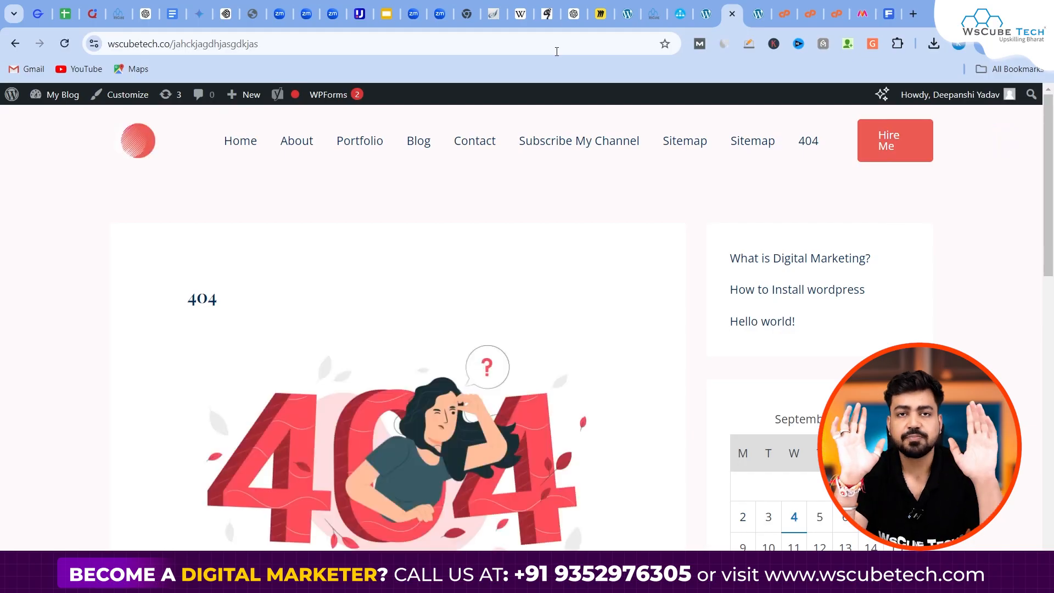
{"action": "scroll", "coordinate": [659, 308], "scroll_direction": "down", "scroll_amount": 5}
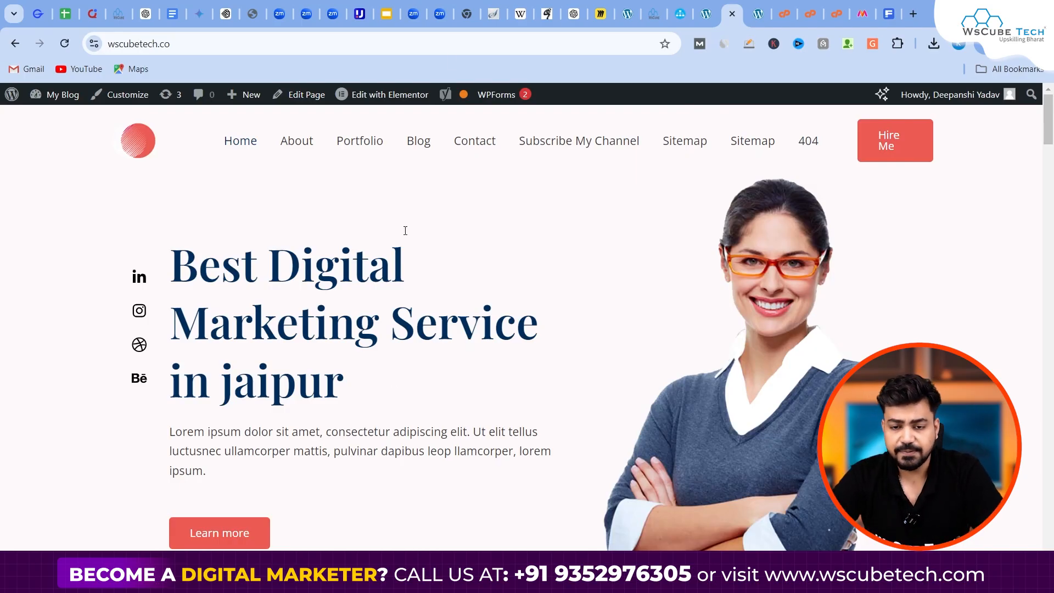
- Check the 404, 301 & 302 Redirection topic on the Miro board and return to the WordPress admin
{"action": "left_click", "coordinate": [598, 7]}
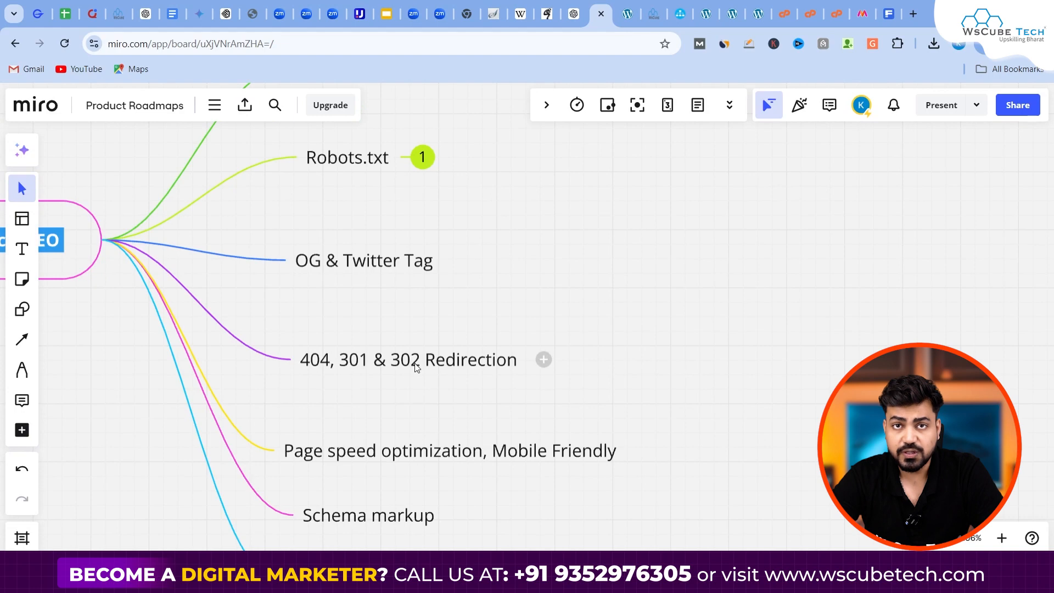
{"action": "left_click", "coordinate": [626, 7]}
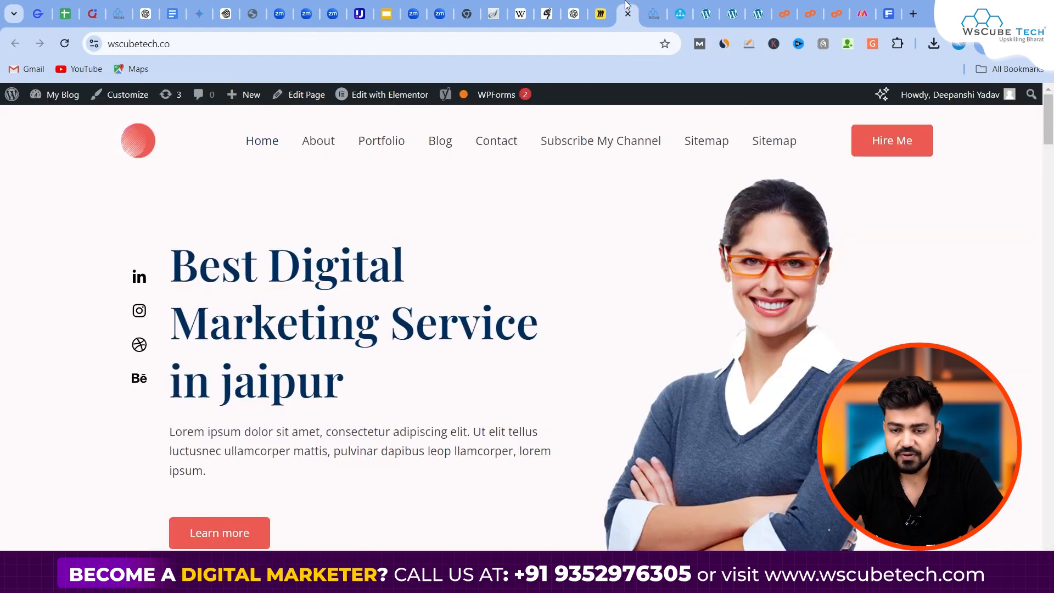
{"action": "left_click", "coordinate": [707, 6]}
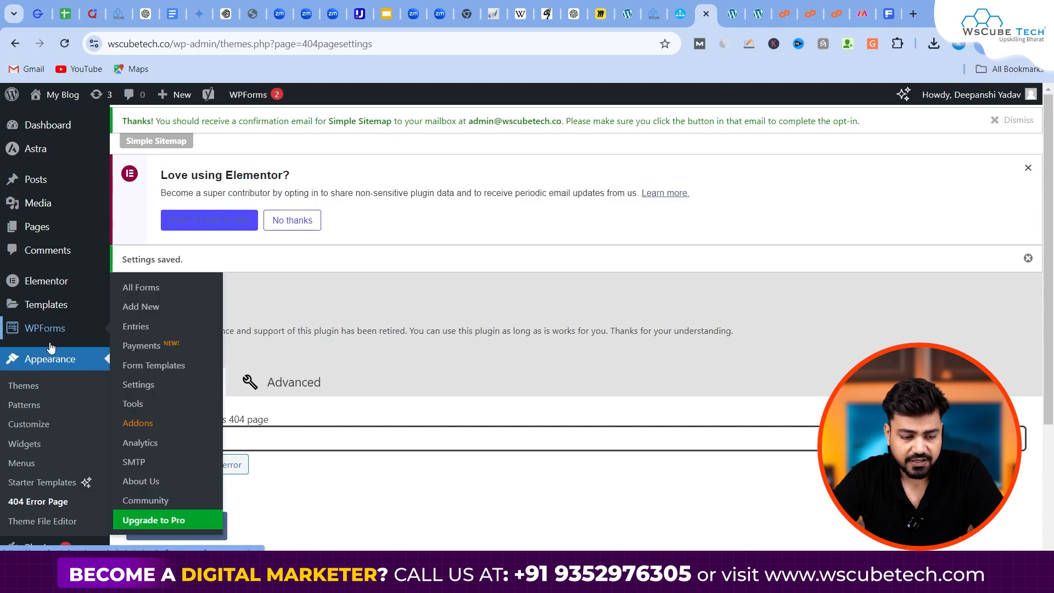
- Find 301 Redirects among the installed plugins and open its redirect rules
{"action": "scroll", "coordinate": [62, 244], "scroll_direction": "down", "scroll_amount": 3}
{"action": "mouse_move", "coordinate": [43, 379]}
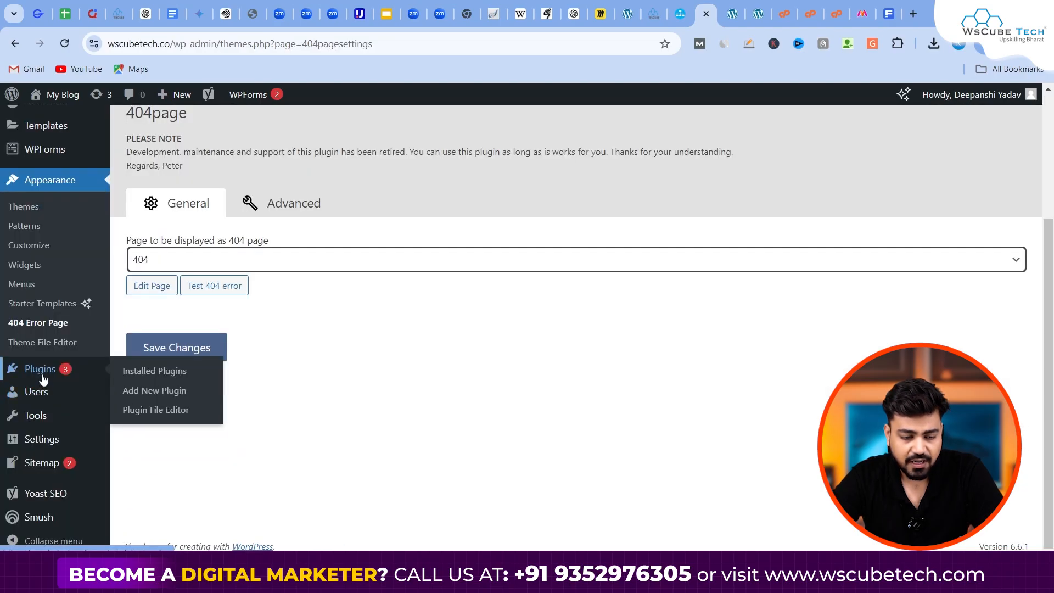
{"action": "left_click", "coordinate": [145, 373]}
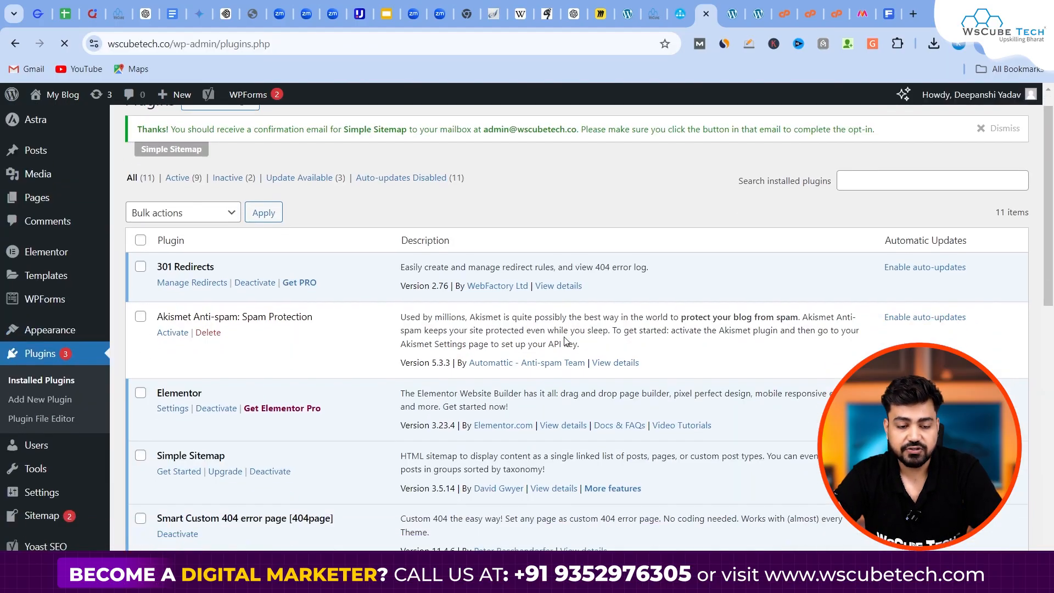
{"action": "scroll", "coordinate": [182, 295], "scroll_direction": "up", "scroll_amount": 5}
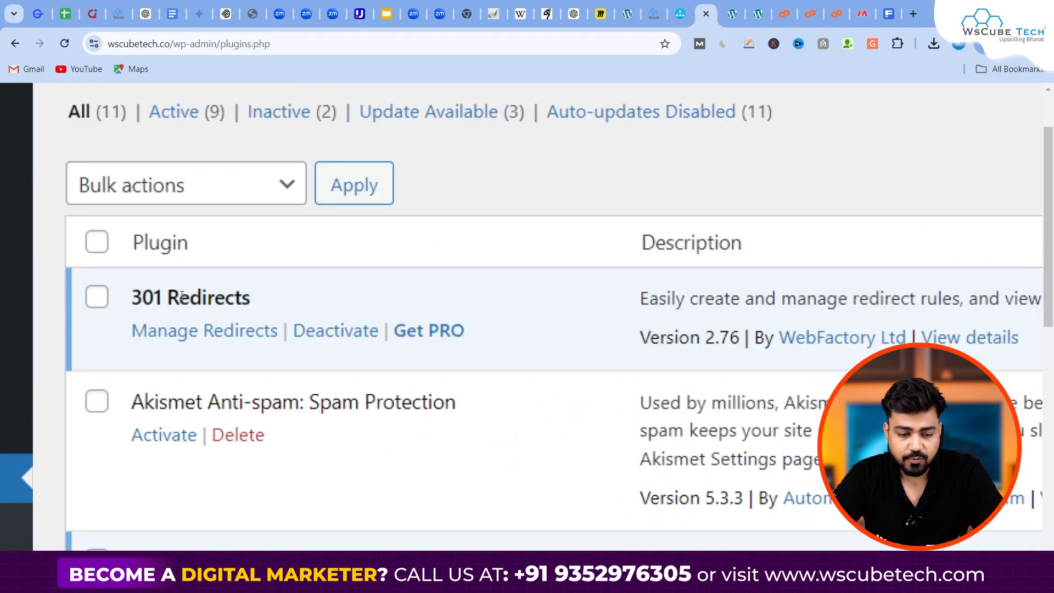
{"action": "scroll", "coordinate": [181, 296], "scroll_direction": "up", "scroll_amount": 1}
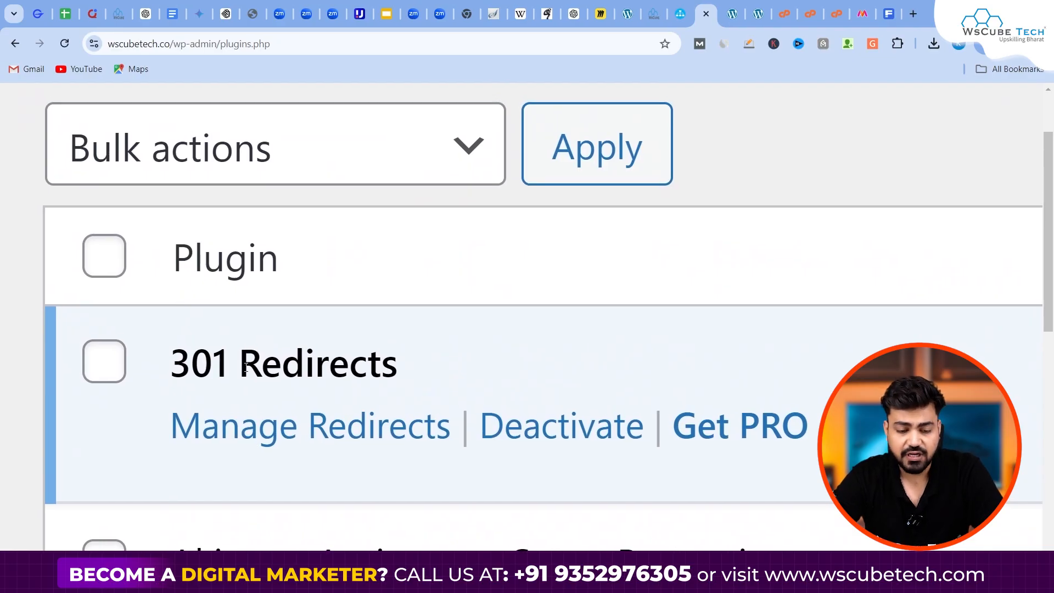
{"action": "scroll", "coordinate": [246, 368], "scroll_direction": "down", "scroll_amount": 5}
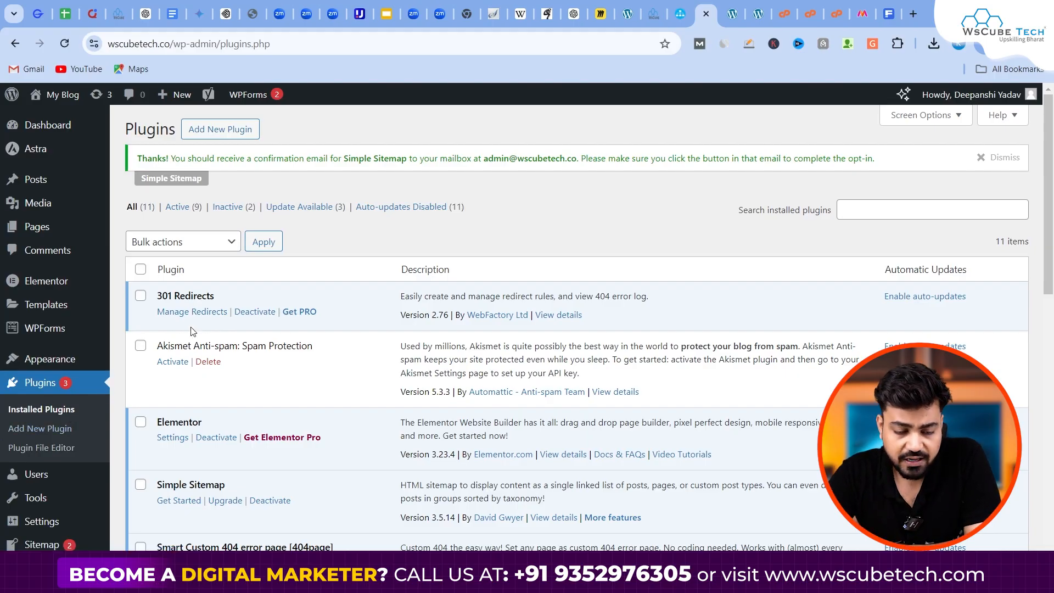
{"action": "left_click", "coordinate": [199, 314]}
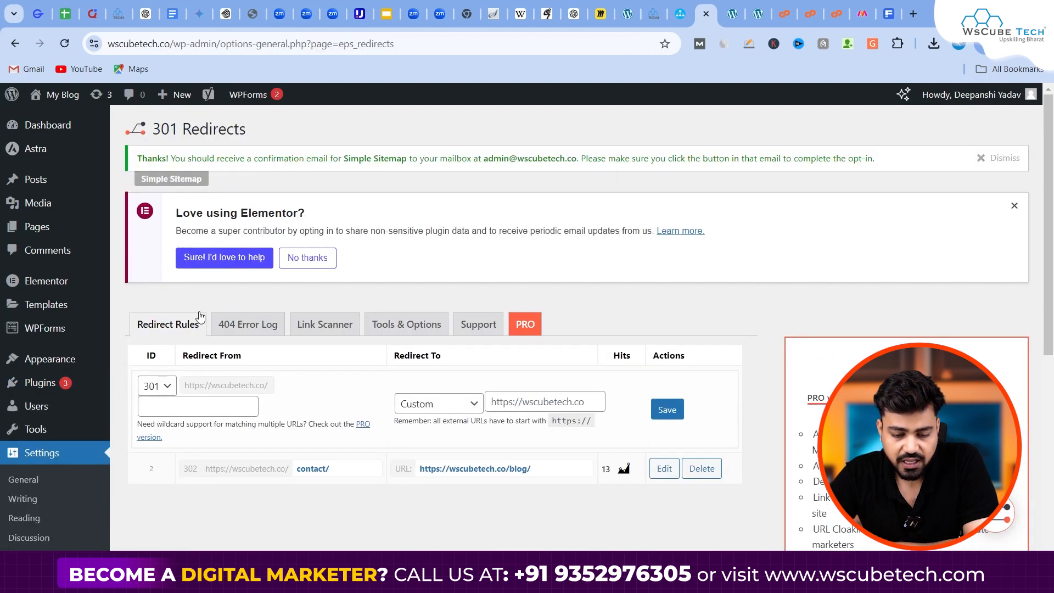
{"action": "scroll", "coordinate": [537, 305], "scroll_direction": "down", "scroll_amount": 2}
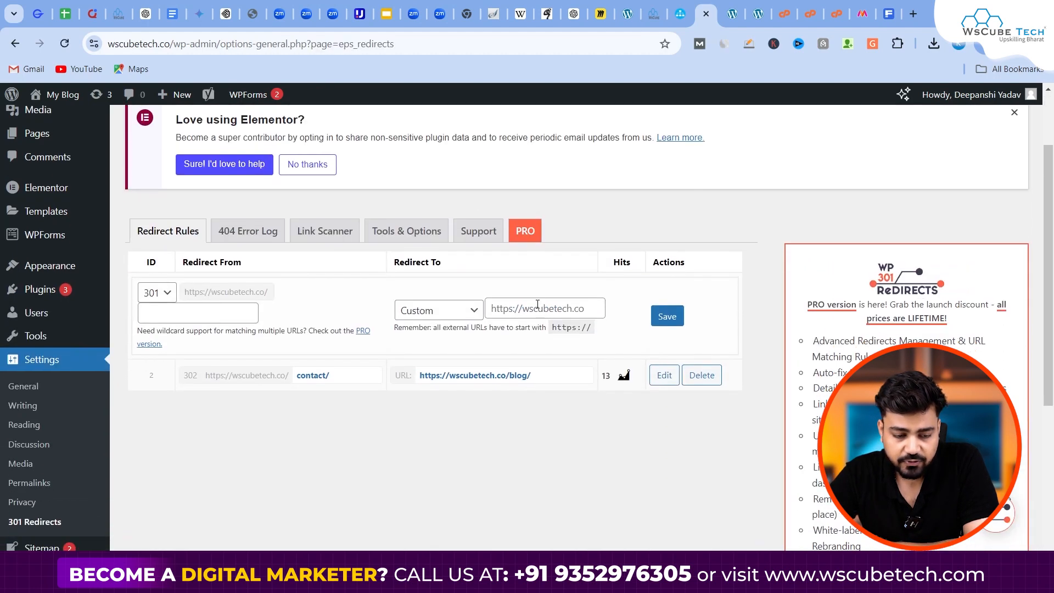
- Review the redirect type choices available for a new redirect rule
{"action": "left_click", "coordinate": [163, 295]}
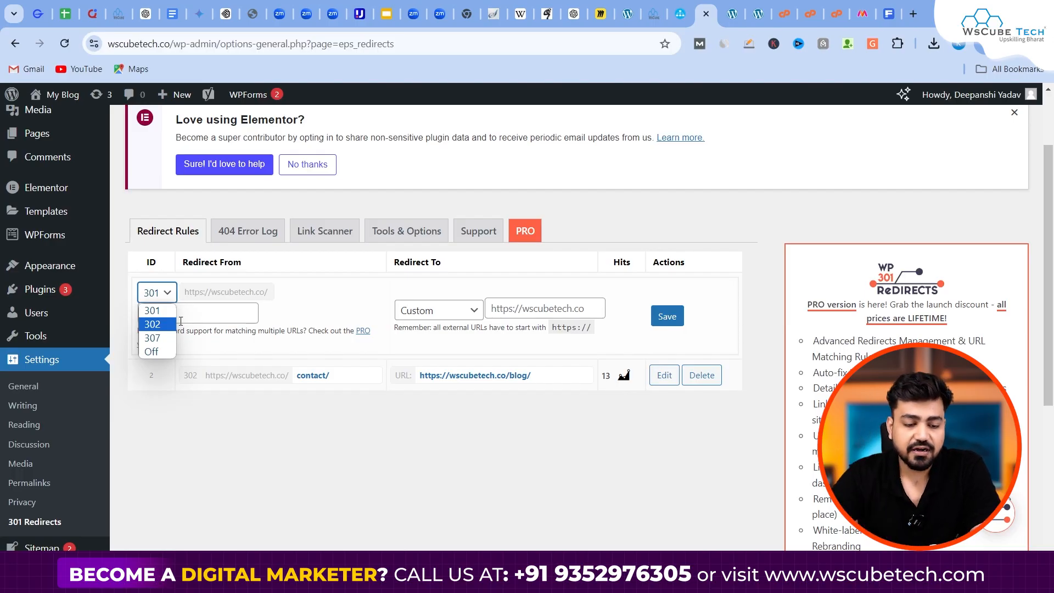
{"action": "left_click", "coordinate": [277, 389]}
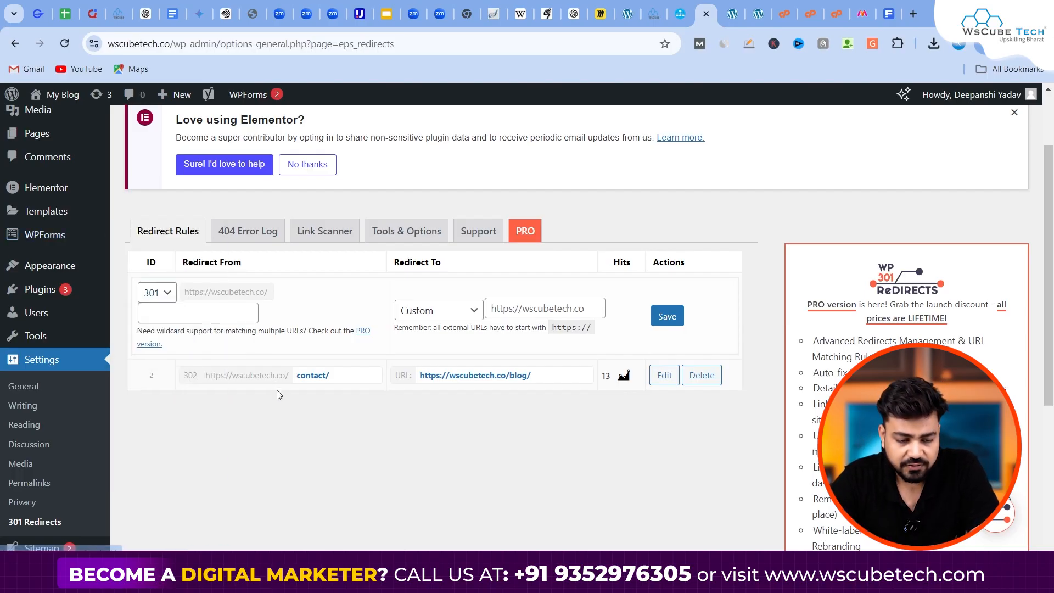
{"action": "left_click", "coordinate": [156, 292]}
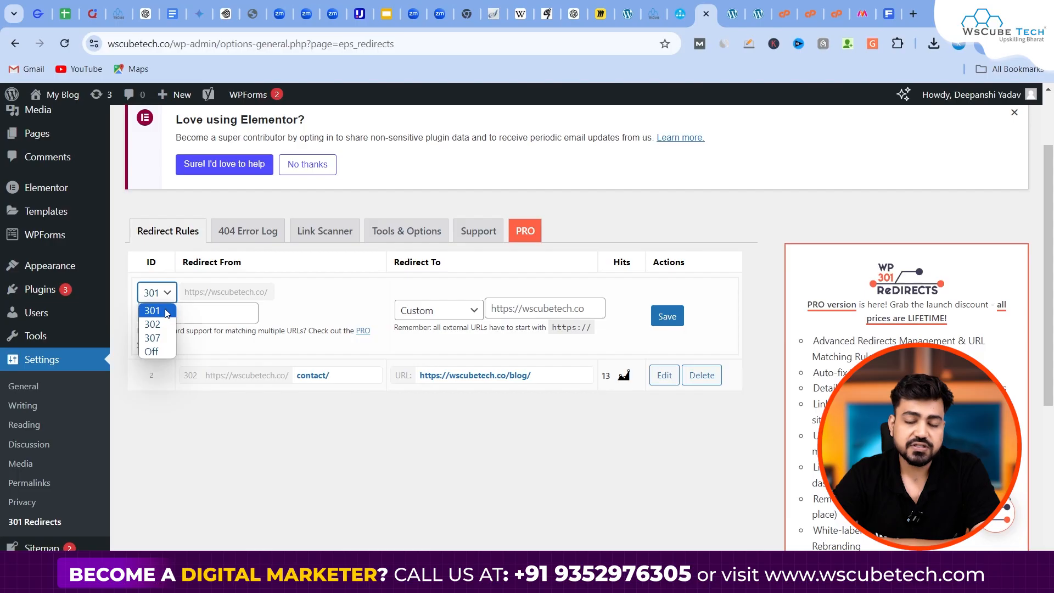
{"action": "left_click", "coordinate": [236, 411]}
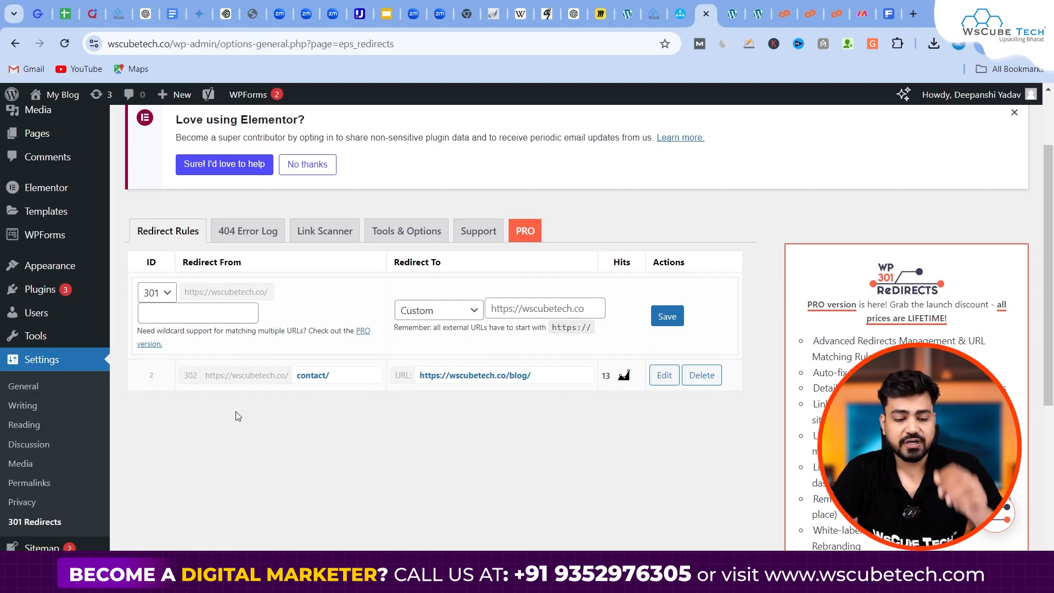
{"action": "left_click", "coordinate": [174, 309]}
{"action": "key", "text": "Down"}
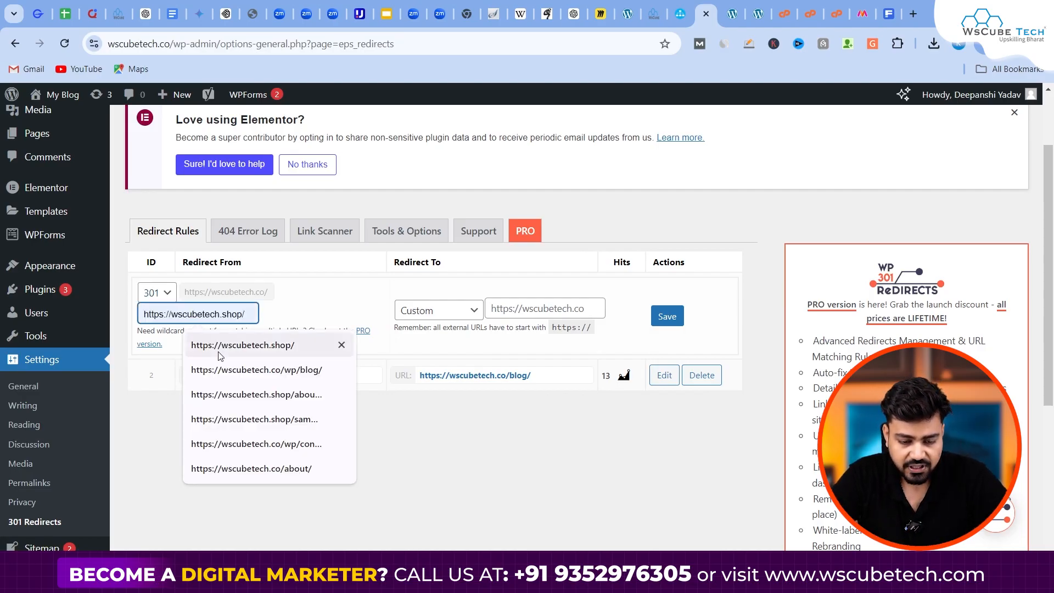
{"action": "left_click", "coordinate": [751, 7]}
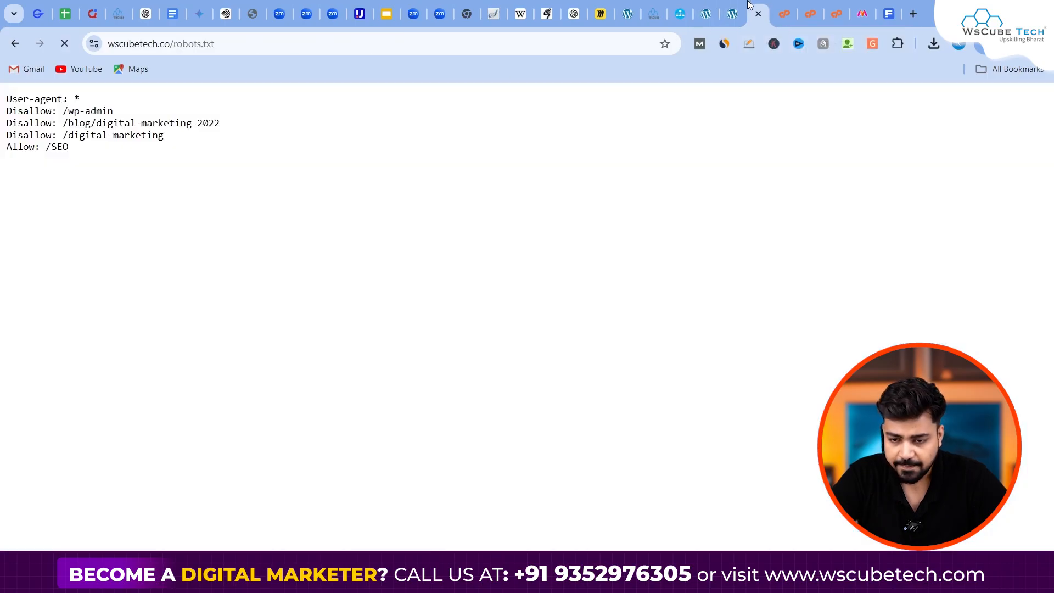
{"action": "left_click", "coordinate": [733, 6]}
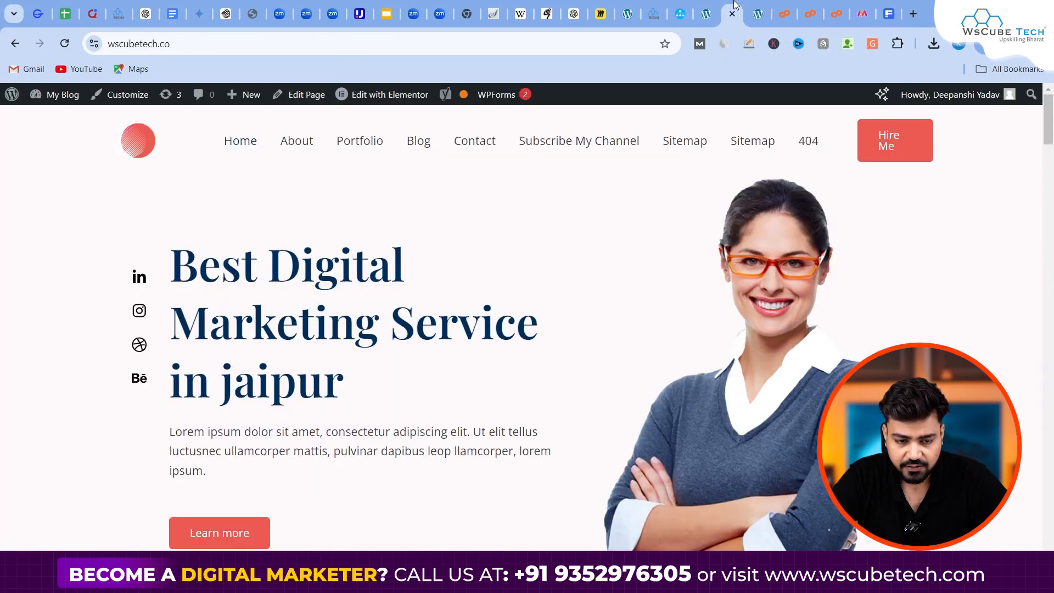
{"action": "left_click", "coordinate": [291, 148]}
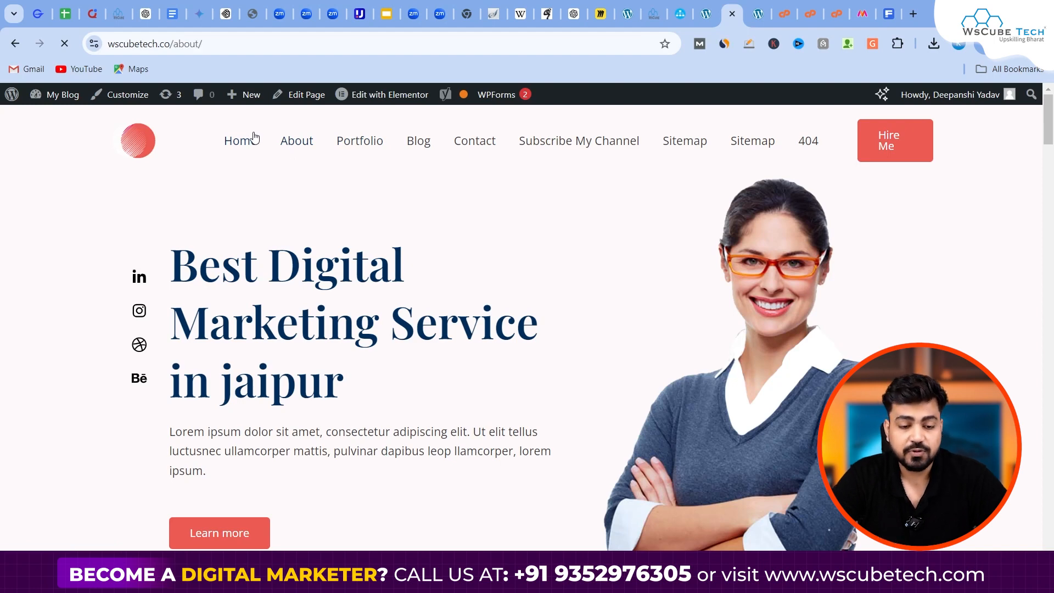
{"action": "left_click", "coordinate": [233, 47]}
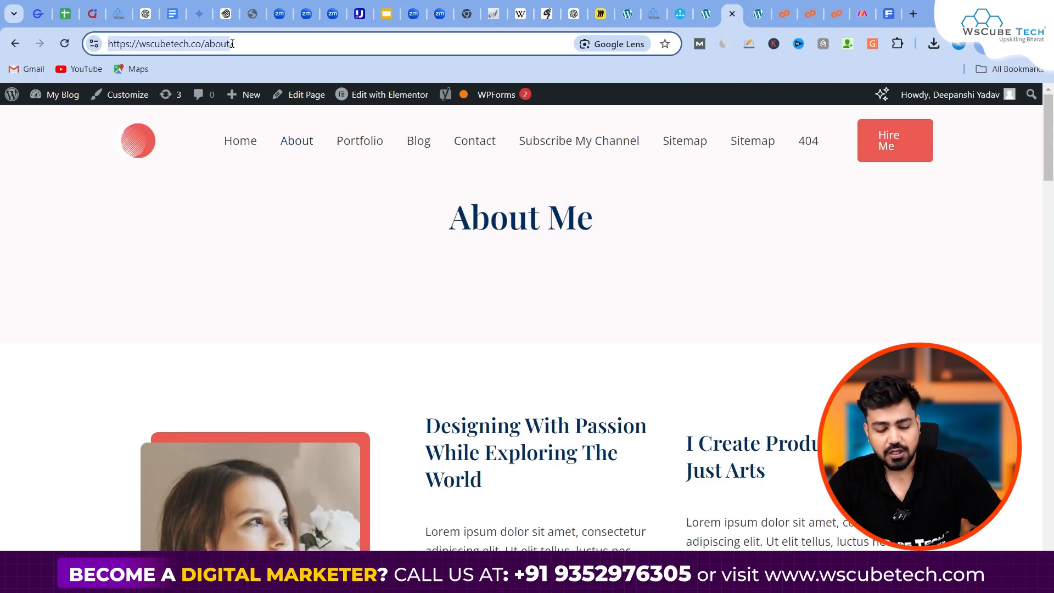
{"action": "left_click", "coordinate": [703, 10]}
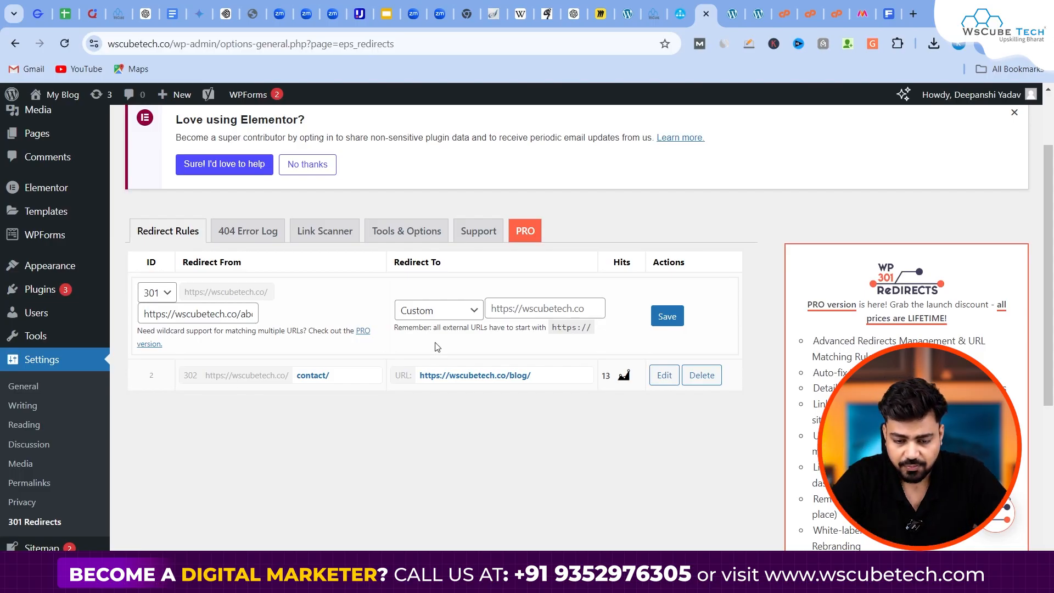
- Copy the Contact page's link from the live site, enter it as the rule's redirect destination, and save the rule
{"action": "left_click", "coordinate": [547, 308]}
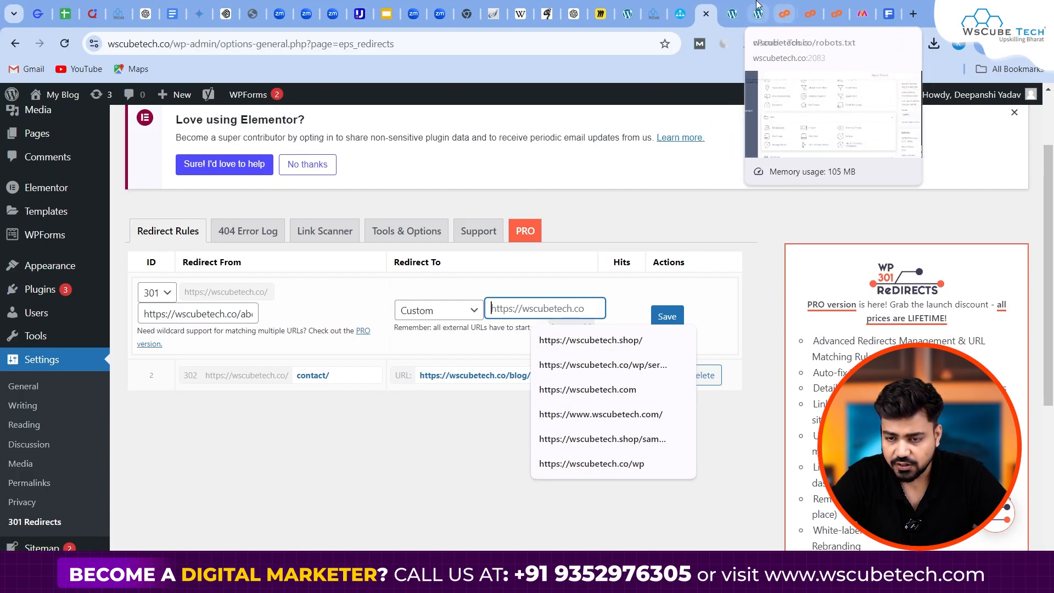
{"action": "left_click", "coordinate": [732, 14]}
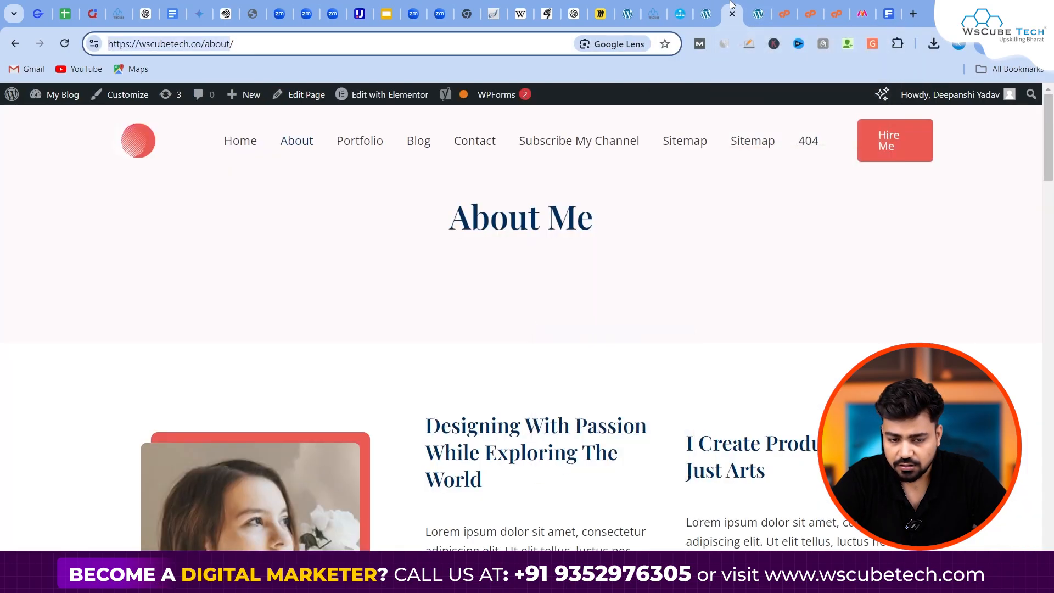
{"action": "right_click", "coordinate": [471, 143]}
{"action": "left_click", "coordinate": [492, 267]}
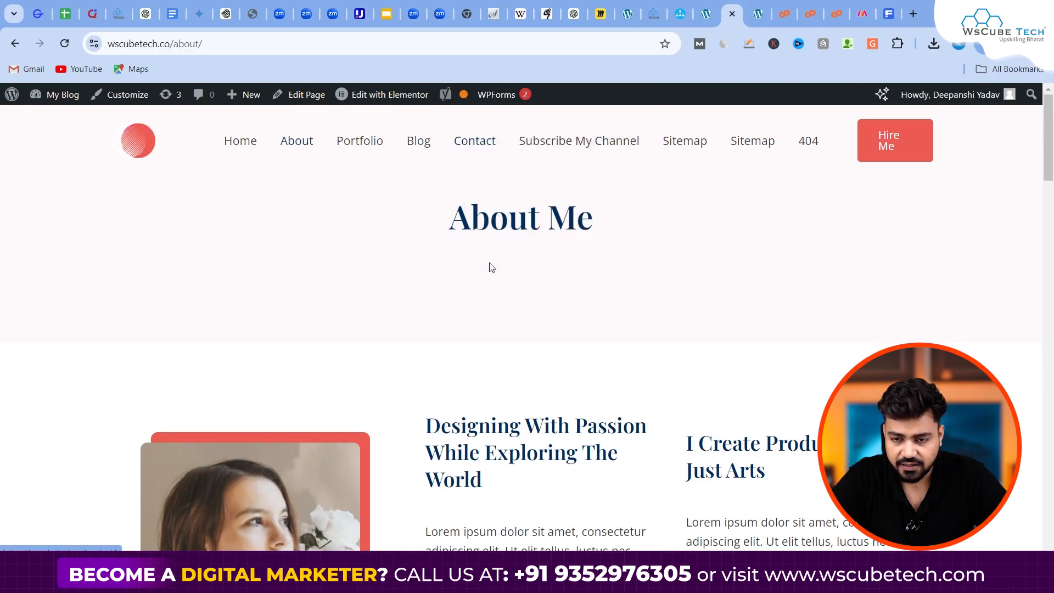
{"action": "left_click", "coordinate": [715, 7]}
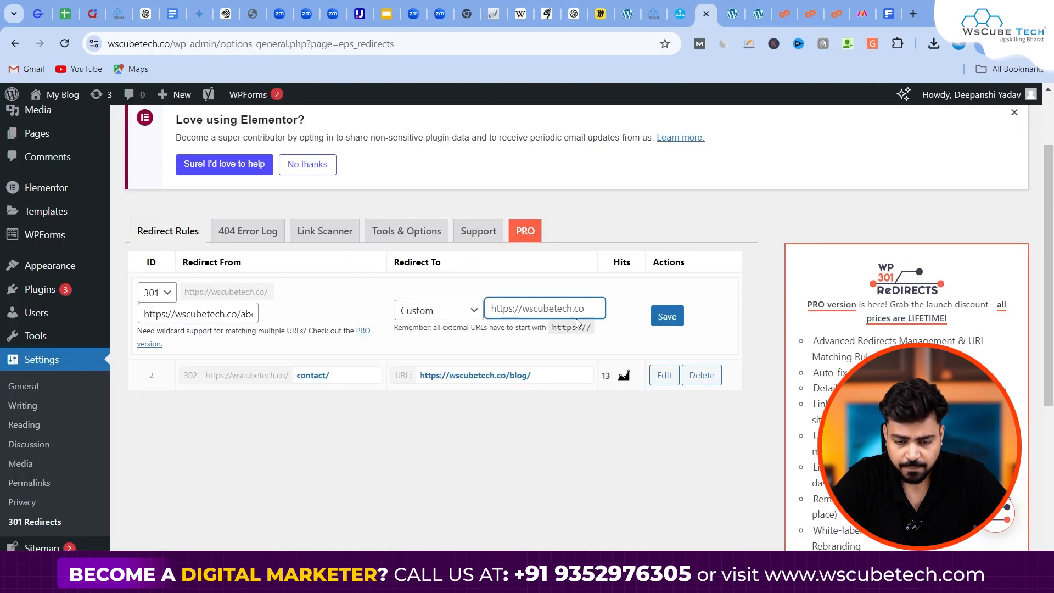
{"action": "key", "text": "ctrl+v"}
{"action": "left_click", "coordinate": [667, 319]}
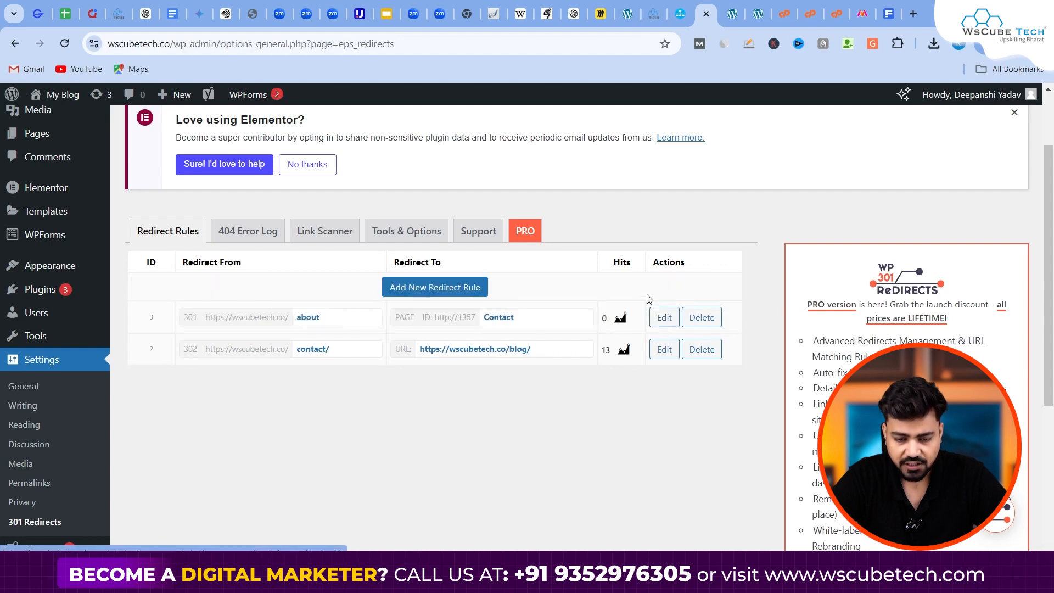
- Test the new 301 redirect by loading the site's home page and following its About link
{"action": "left_click", "coordinate": [751, 8]}
{"action": "left_click", "coordinate": [731, 6]}
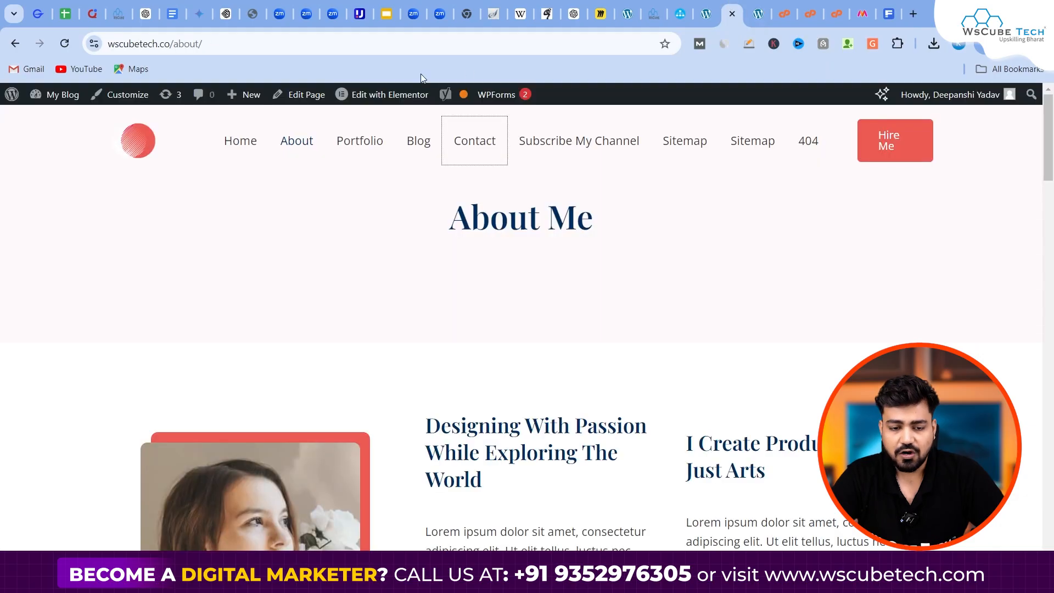
{"action": "left_click", "coordinate": [242, 140]}
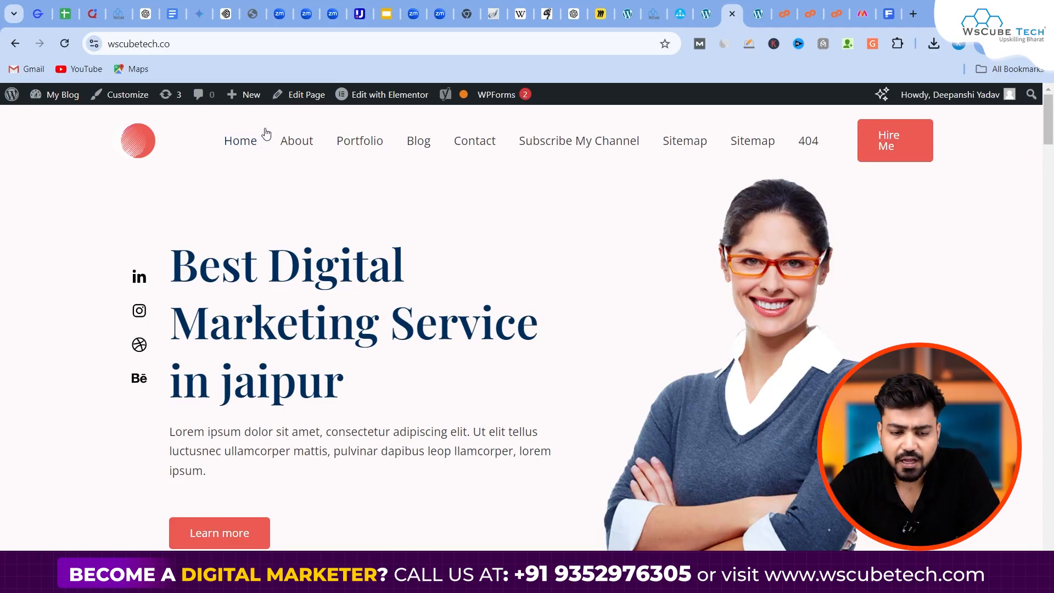
{"action": "left_click", "coordinate": [295, 141]}
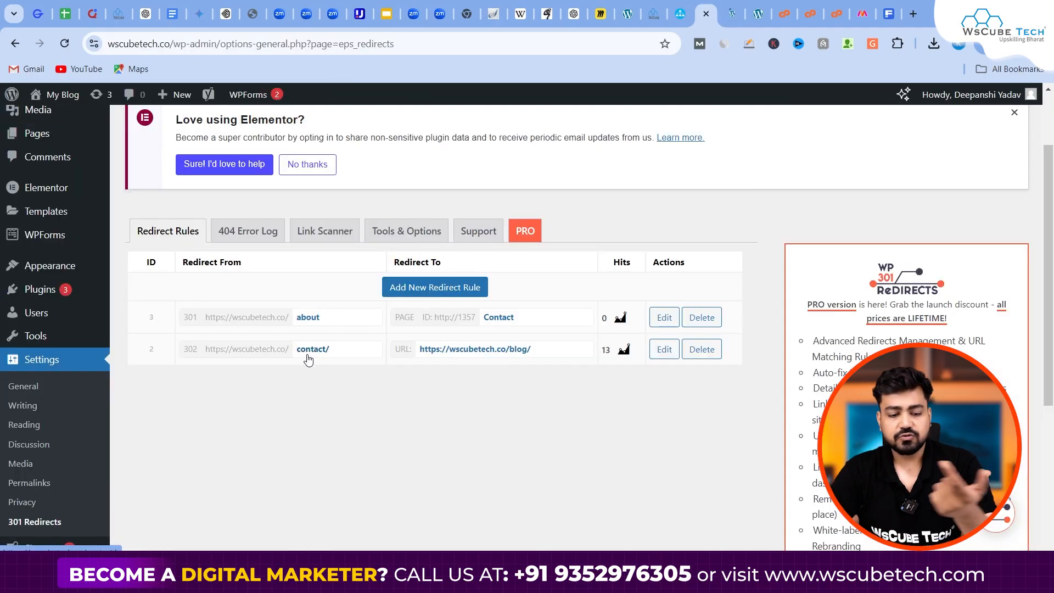
- Delete the 302 rule that redirects contact/ to the blog, and retest the About link from the site's home page
{"action": "left_click", "coordinate": [702, 349]}
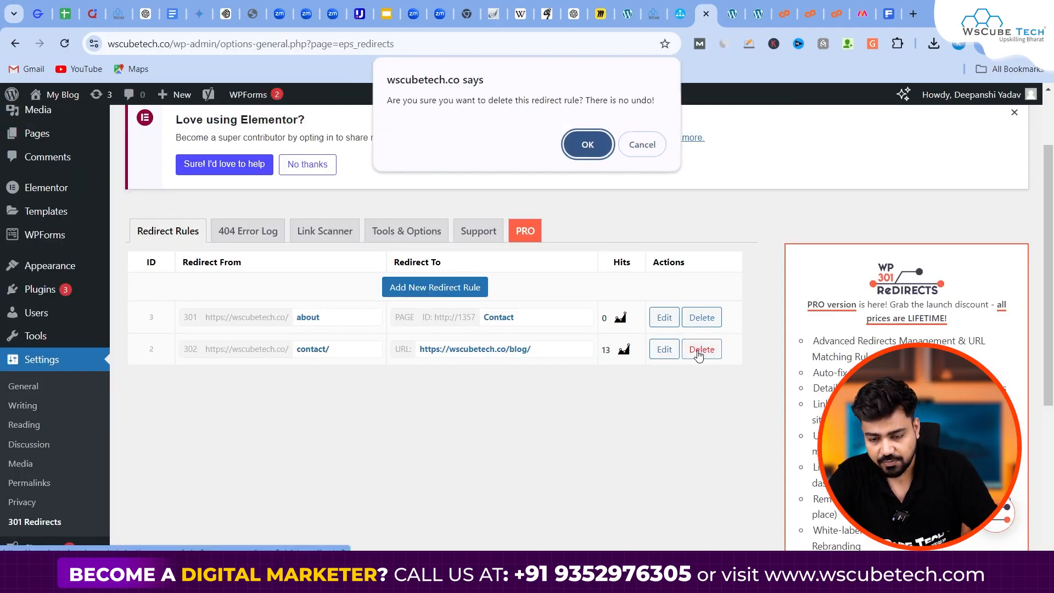
{"action": "left_click", "coordinate": [588, 144]}
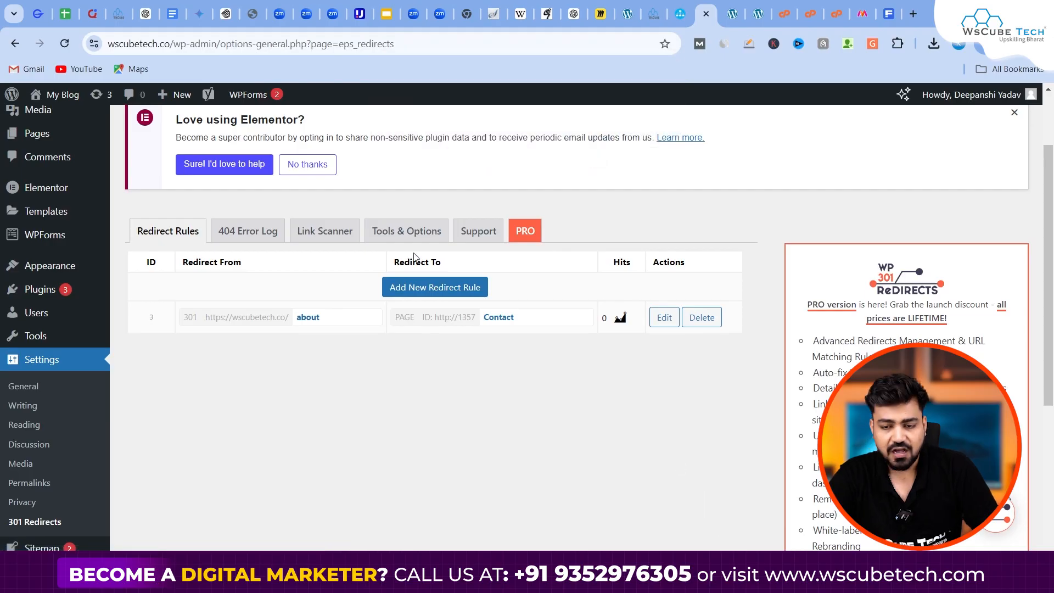
{"action": "left_click", "coordinate": [731, 7]}
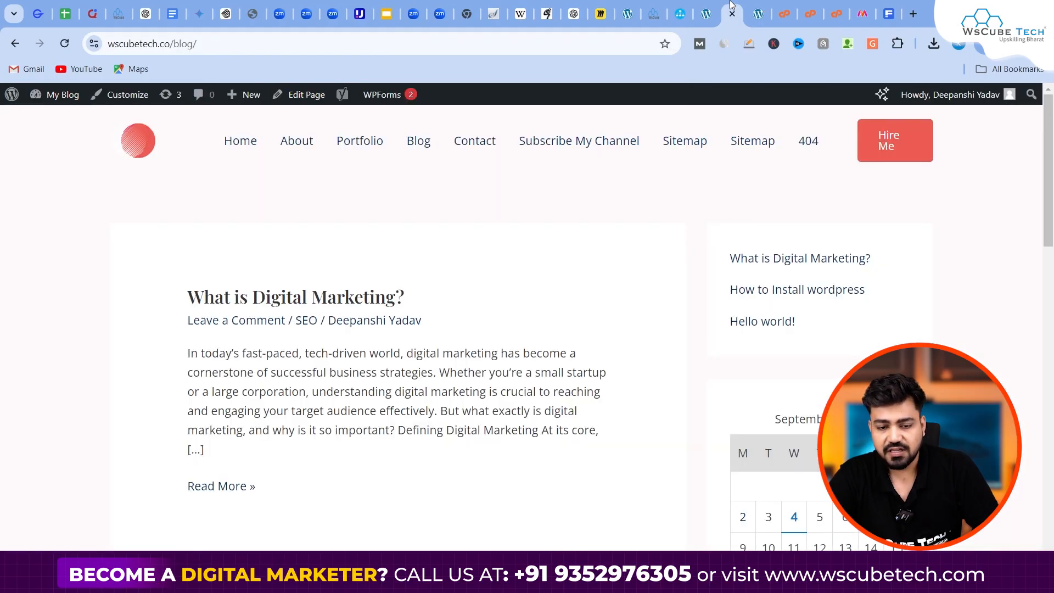
{"action": "left_click", "coordinate": [232, 146]}
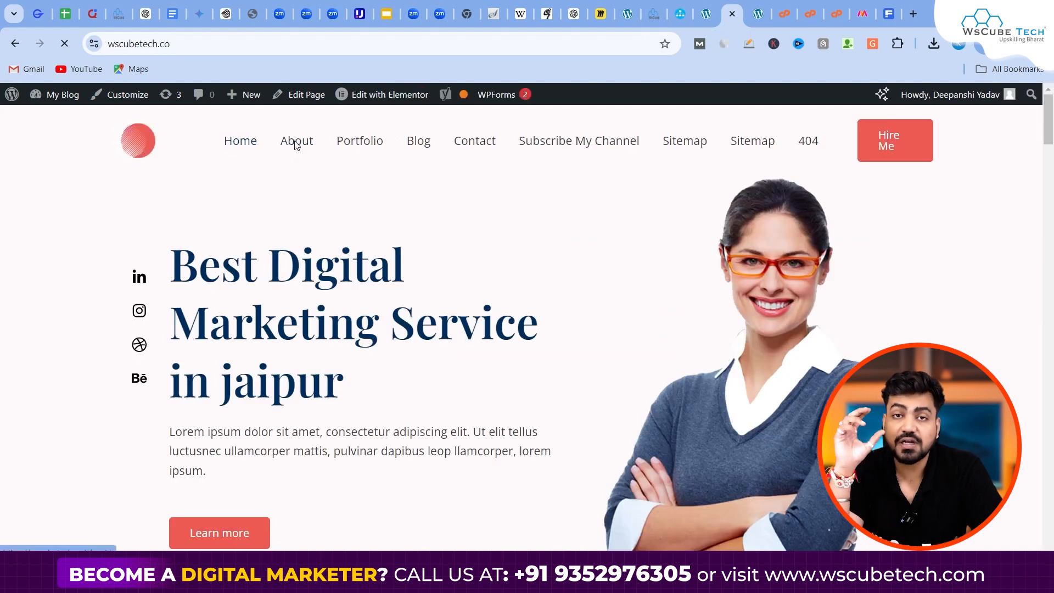
{"action": "left_click", "coordinate": [296, 144]}
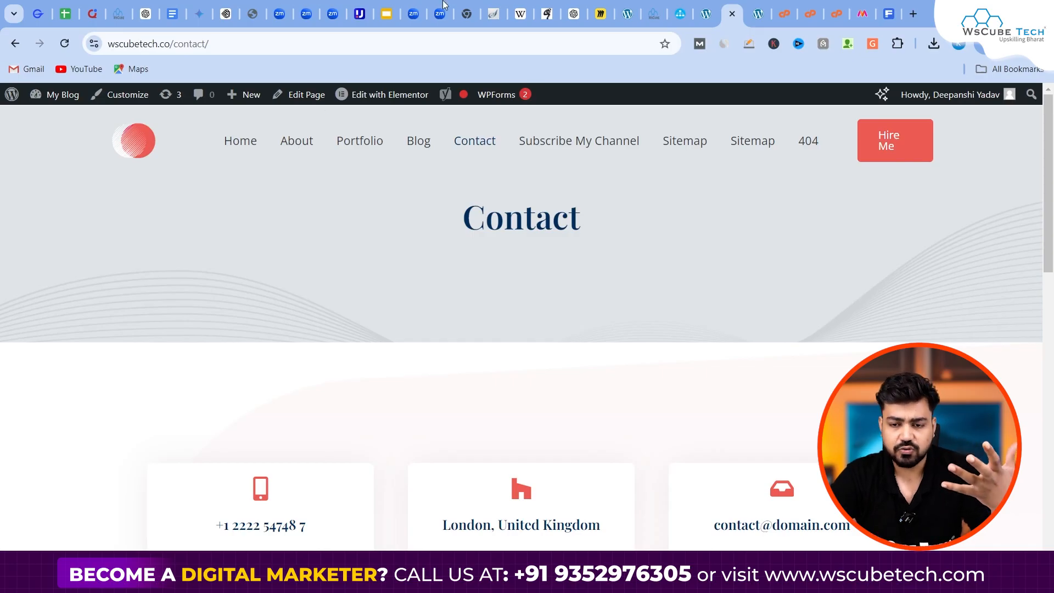
- Check the page speed optimization topic on the Miro board and copy the wscubetech.co home page address
{"action": "left_click", "coordinate": [602, 7]}
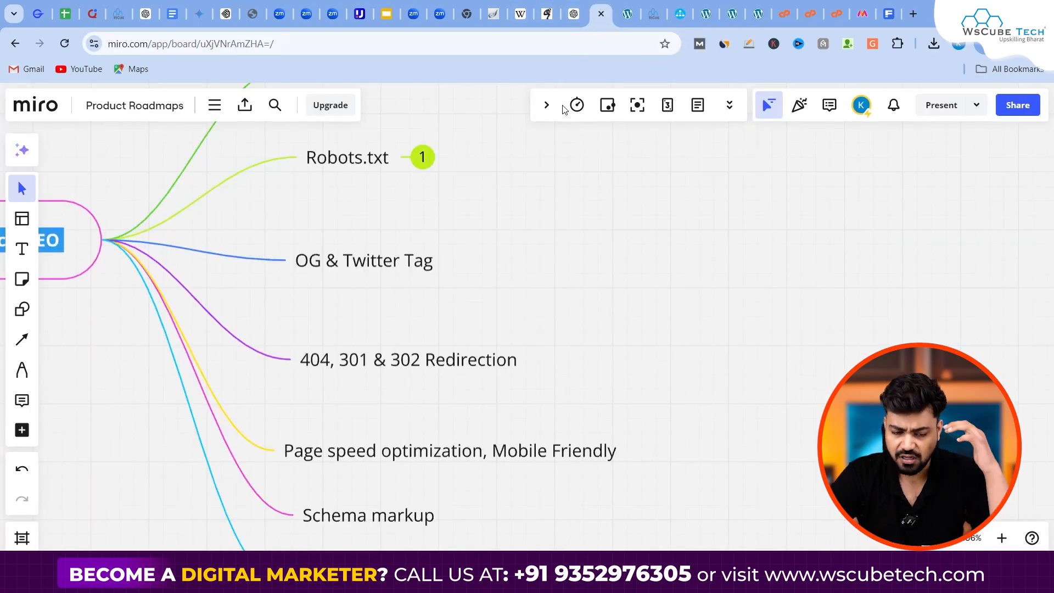
{"action": "scroll", "coordinate": [565, 348], "scroll_direction": "down", "scroll_amount": 3}
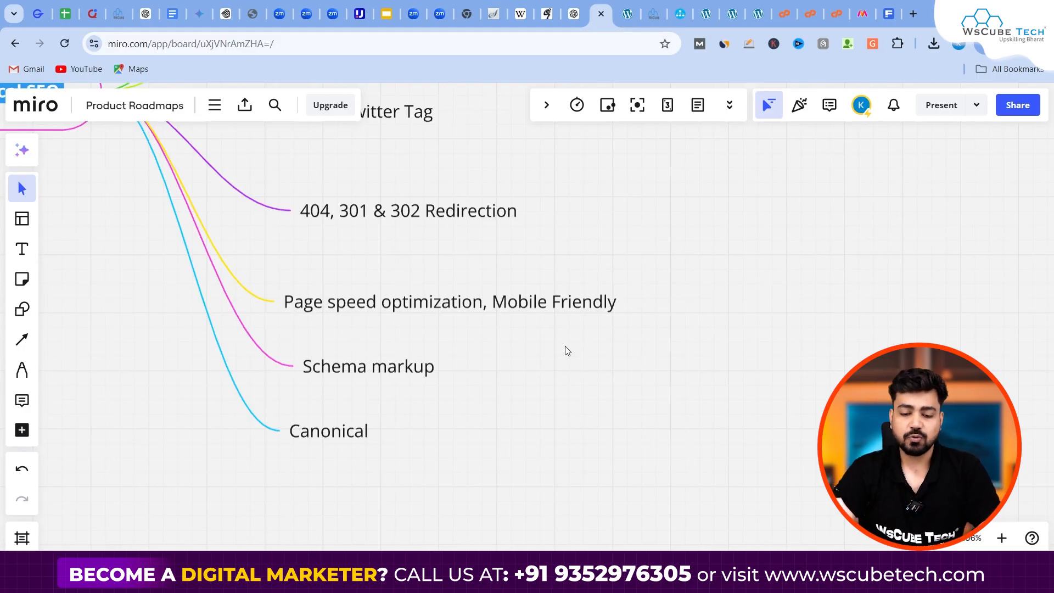
{"action": "left_click", "coordinate": [628, 14]}
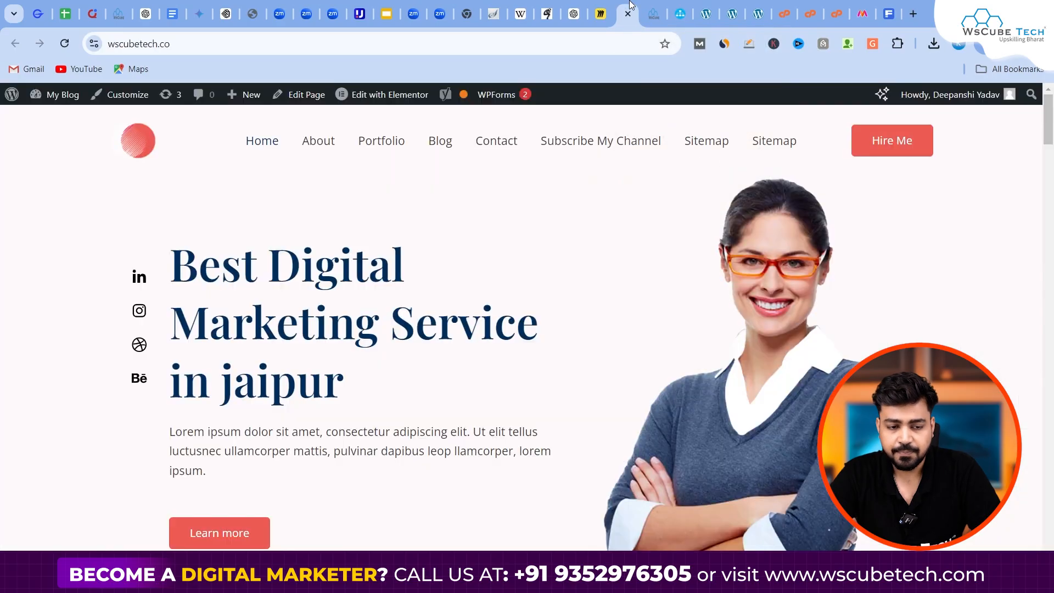
{"action": "left_click", "coordinate": [208, 39]}
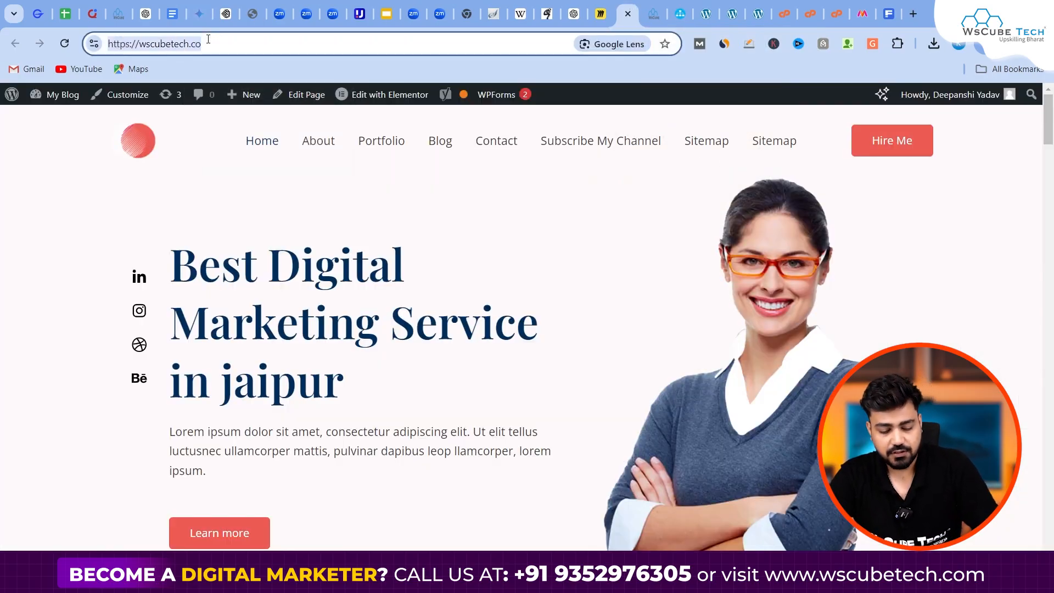
{"action": "left_click", "coordinate": [913, 13]}
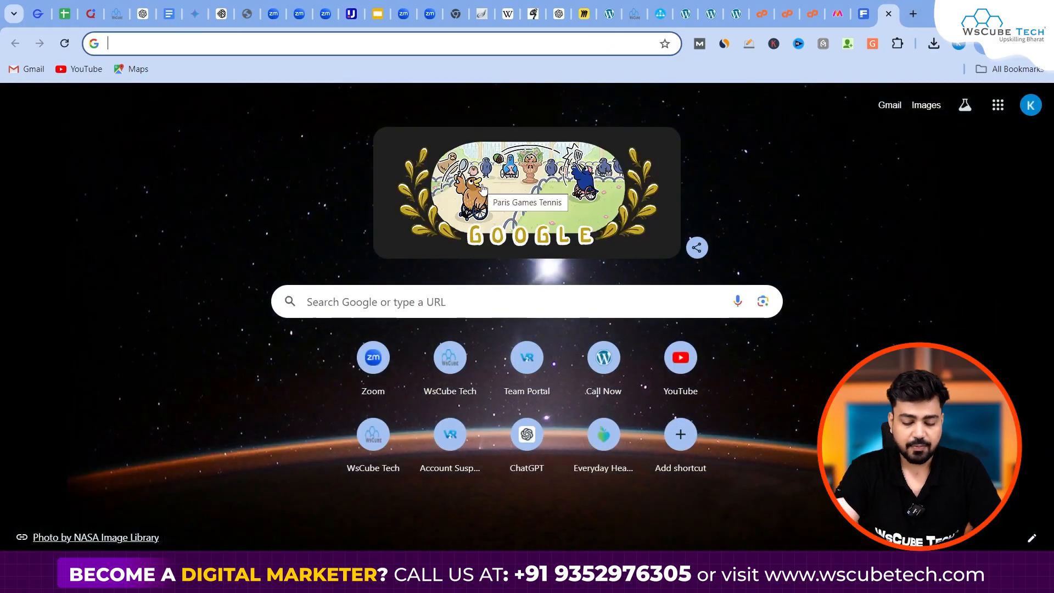
{"action": "type", "text": "page"}
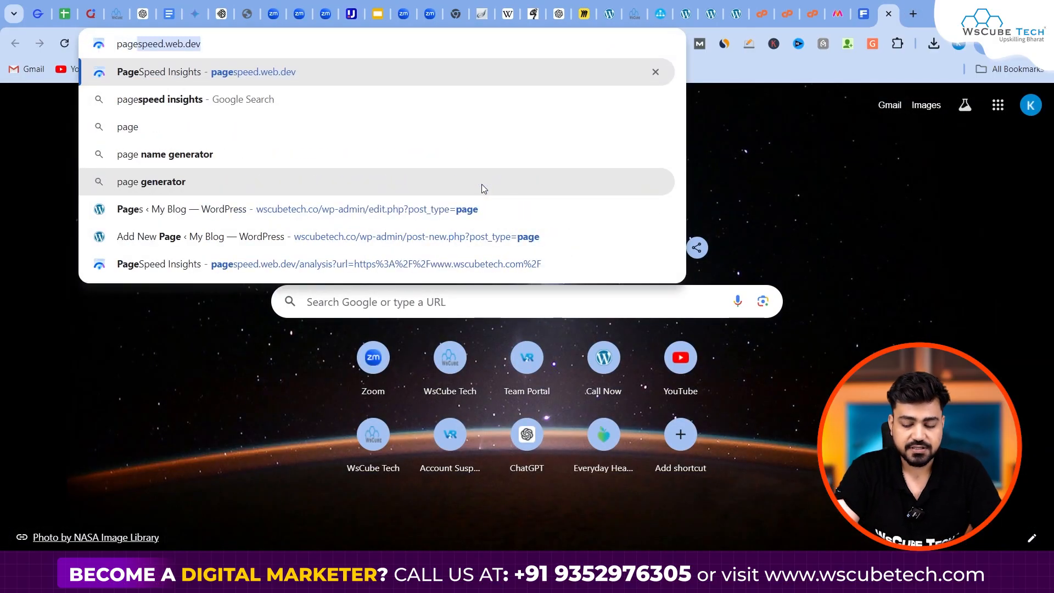
{"action": "key", "text": "Return"}
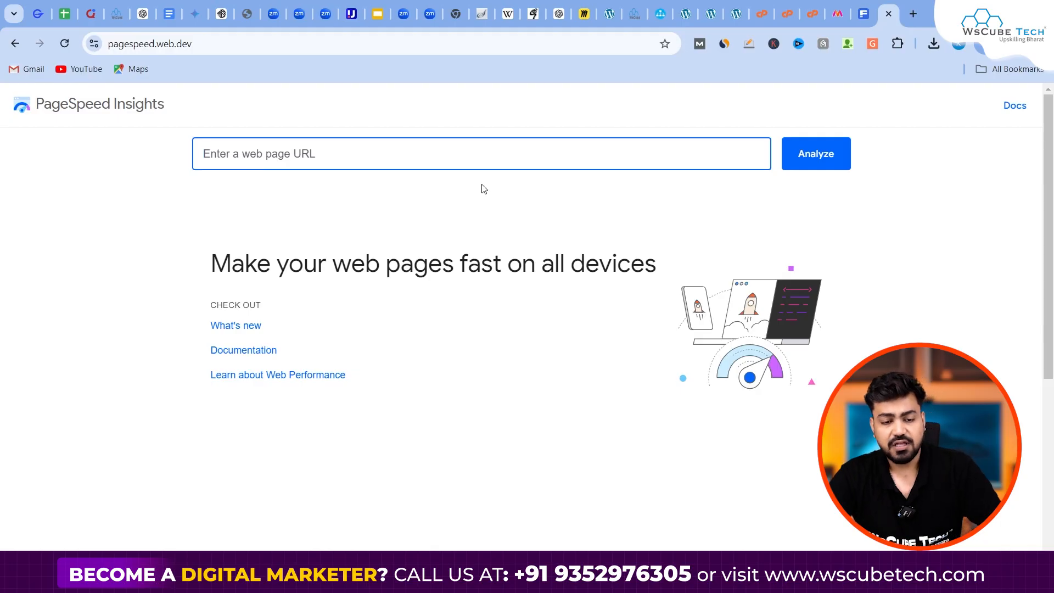
{"action": "left_click", "coordinate": [404, 152]}
{"action": "key", "text": "ctrl+v"}
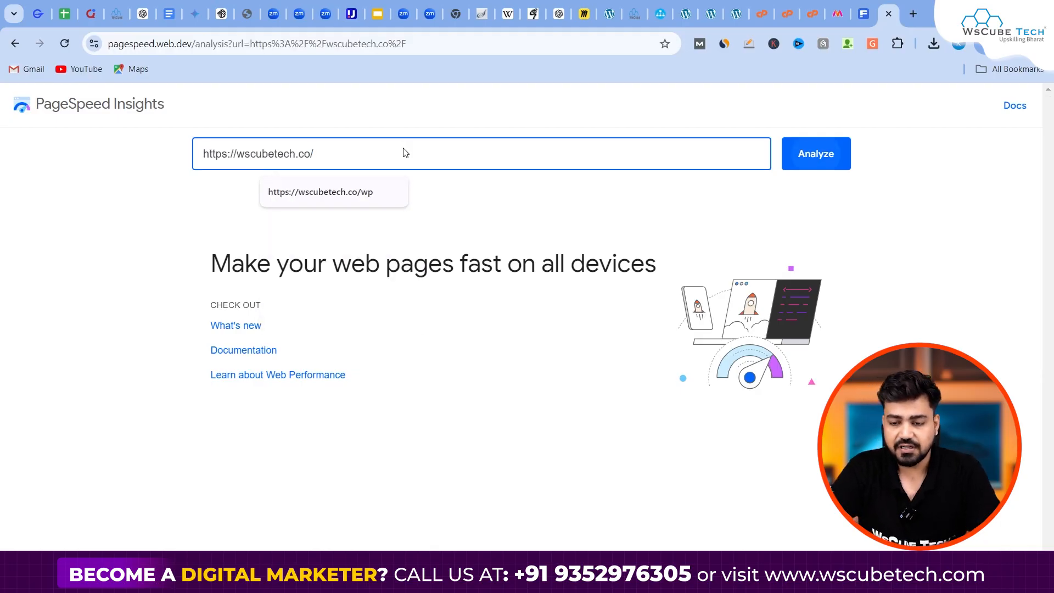
{"action": "key", "text": "Return"}
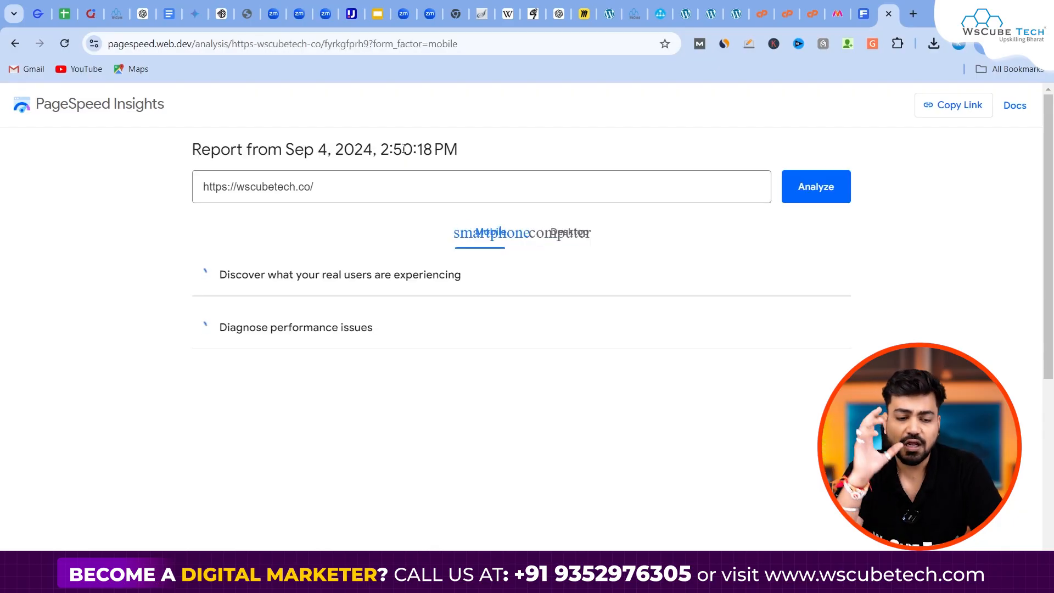
- Recheck the page speed topic on the Miro board and examine the PageSpeed Insights mobile and desktop performance scores
{"action": "left_click", "coordinate": [574, 5]}
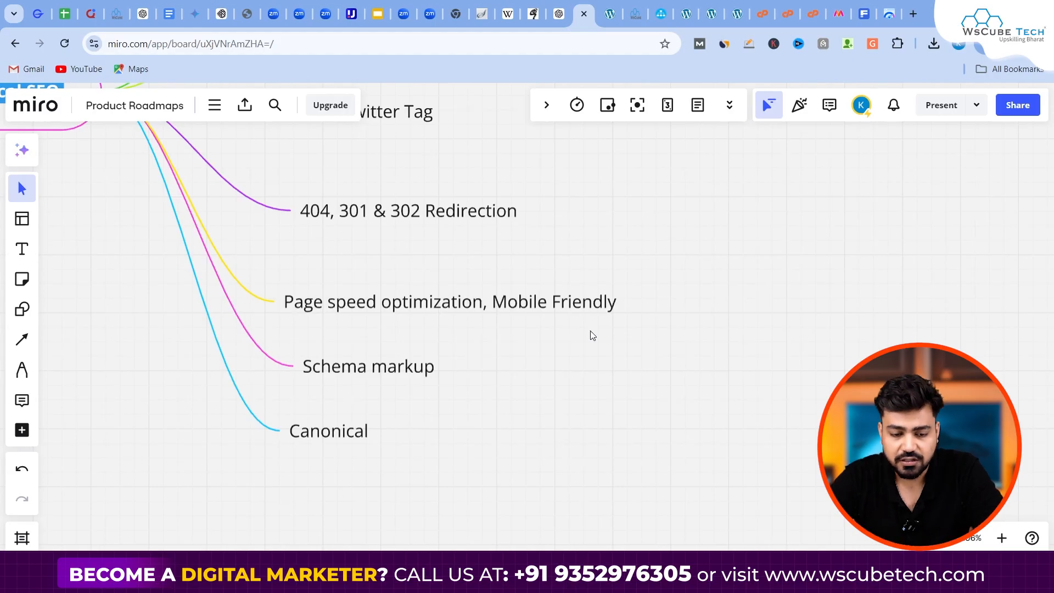
{"action": "left_click", "coordinate": [889, 13]}
{"action": "scroll", "coordinate": [388, 451], "scroll_direction": "down", "scroll_amount": 2}
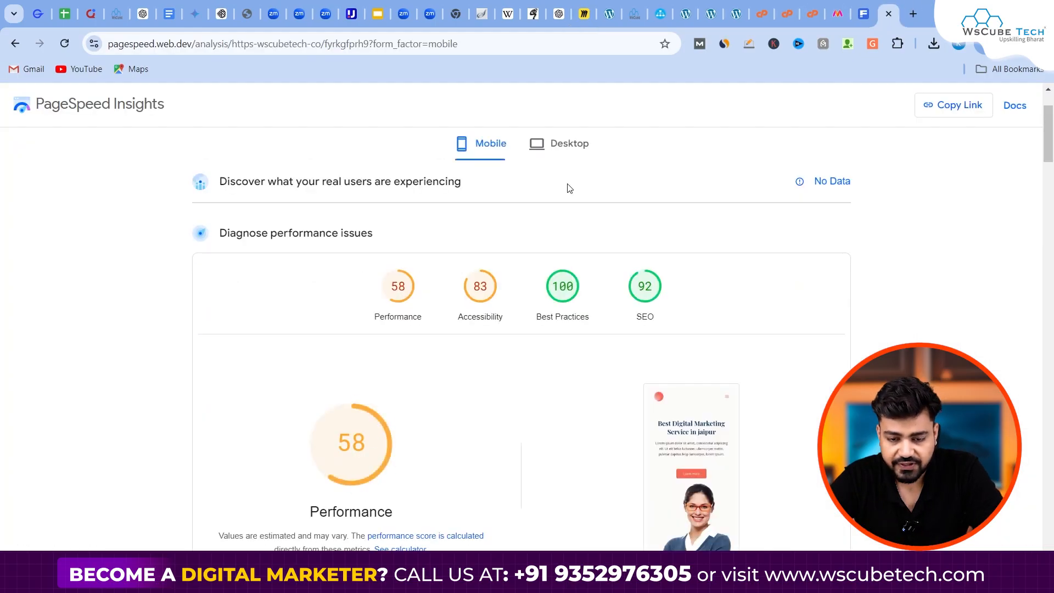
{"action": "left_click", "coordinate": [566, 137]}
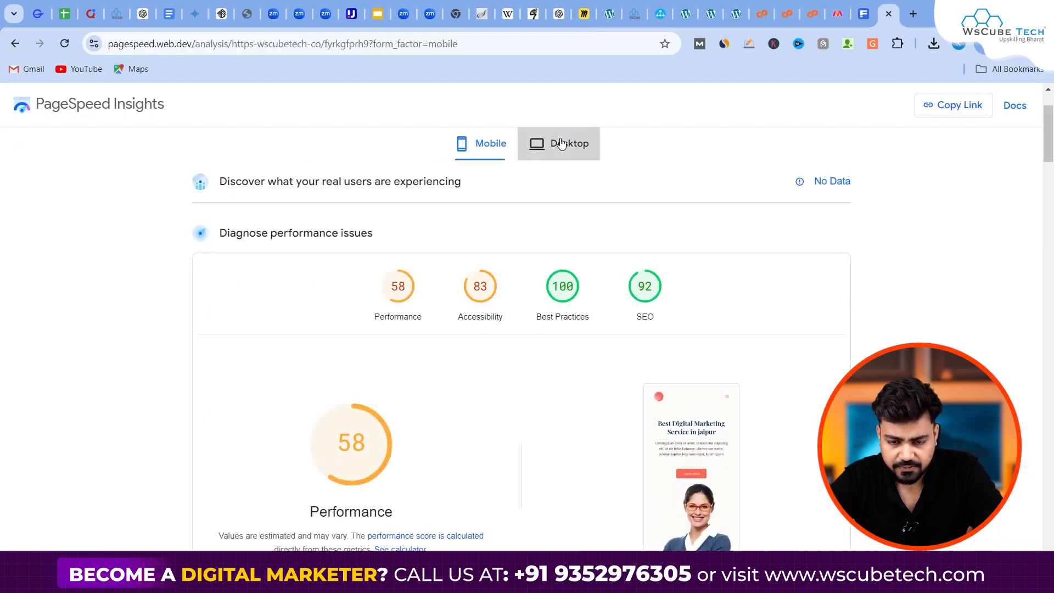
{"action": "scroll", "coordinate": [363, 421], "scroll_direction": "down", "scroll_amount": 1}
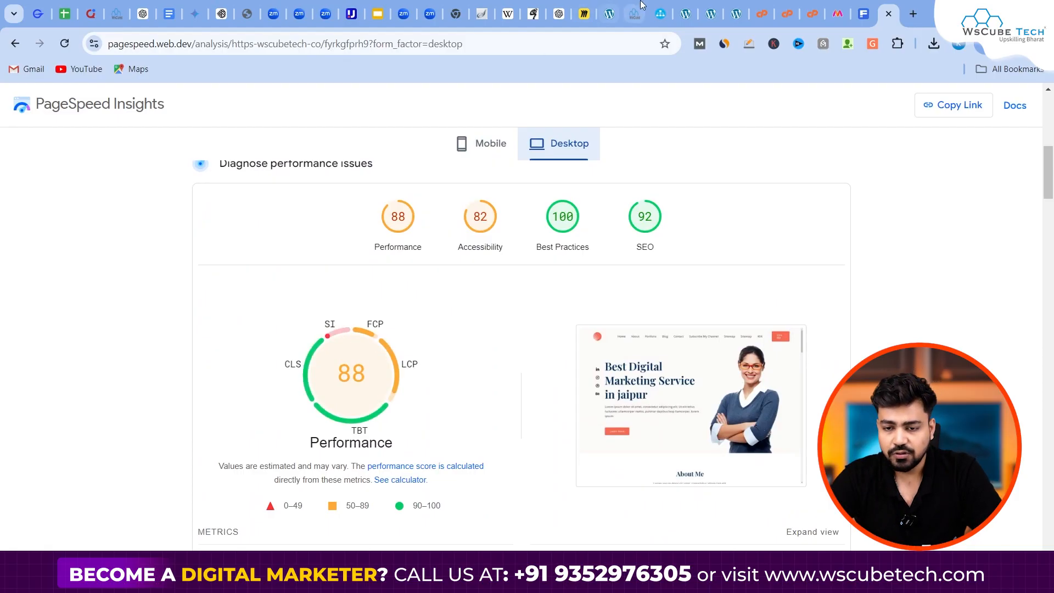
- Open the Add Plugins page in the WordPress admin and return to the PageSpeed Insights desktop report
{"action": "left_click", "coordinate": [686, 13]}
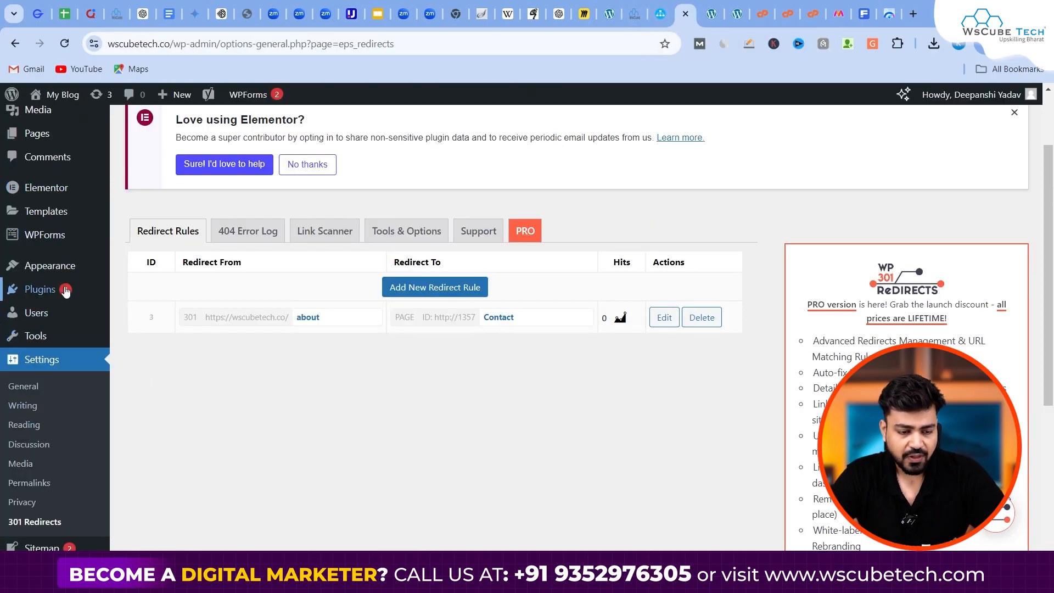
{"action": "mouse_move", "coordinate": [70, 292]}
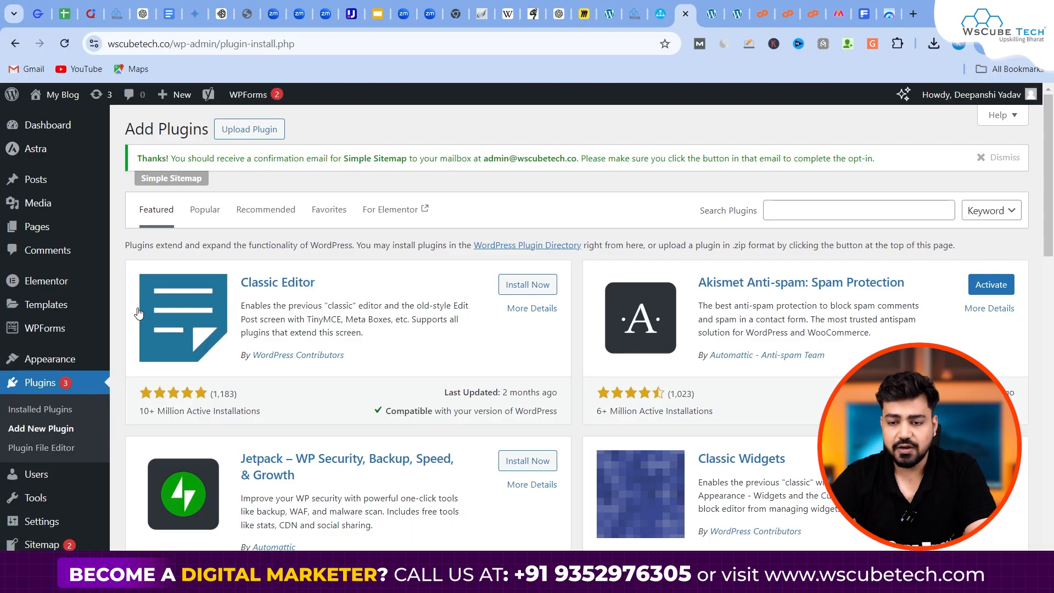
{"action": "left_click", "coordinate": [713, 13]}
{"action": "left_click", "coordinate": [898, 8]}
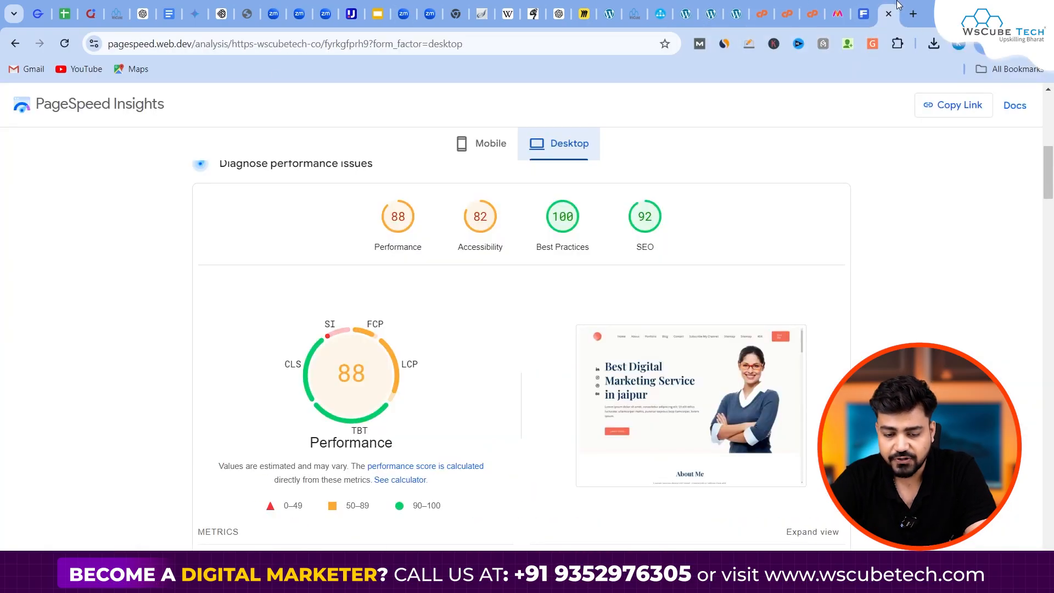
- Examine the diagnostics list and performance metrics in the PageSpeed Insights desktop report
{"action": "scroll", "coordinate": [756, 383], "scroll_direction": "down", "scroll_amount": 10}
{"action": "scroll", "coordinate": [757, 385], "scroll_direction": "down", "scroll_amount": 1}
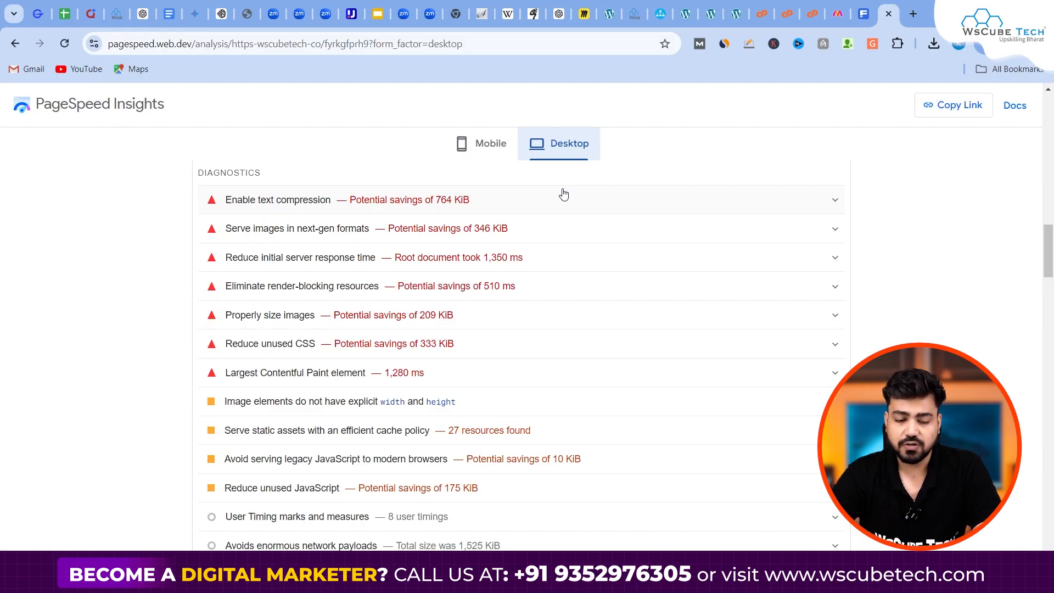
{"action": "scroll", "coordinate": [564, 193], "scroll_direction": "up", "scroll_amount": 2}
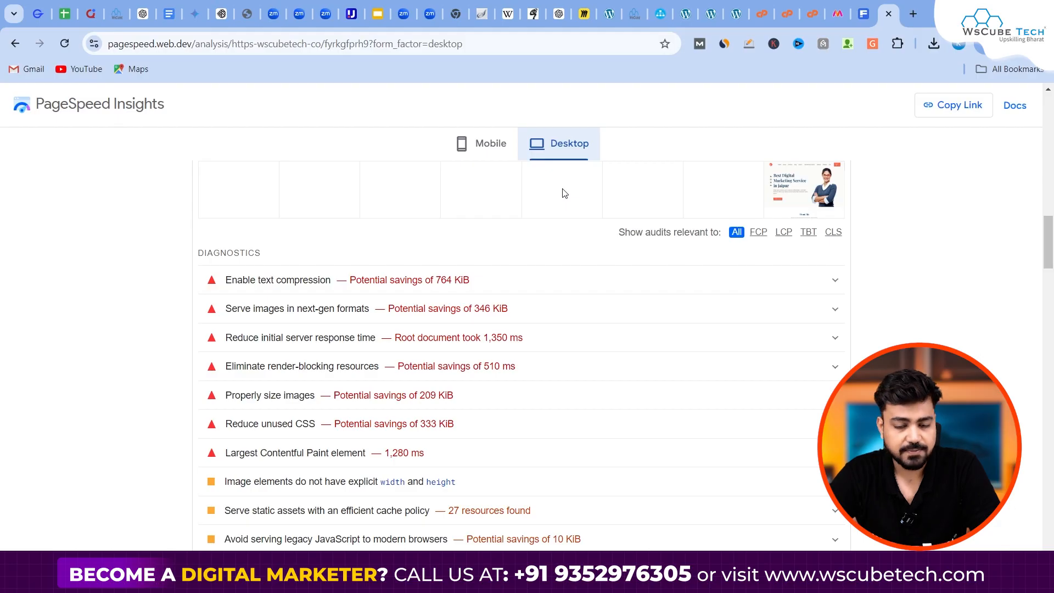
{"action": "scroll", "coordinate": [564, 193], "scroll_direction": "up", "scroll_amount": 3}
{"action": "scroll", "coordinate": [564, 194], "scroll_direction": "up", "scroll_amount": 10}
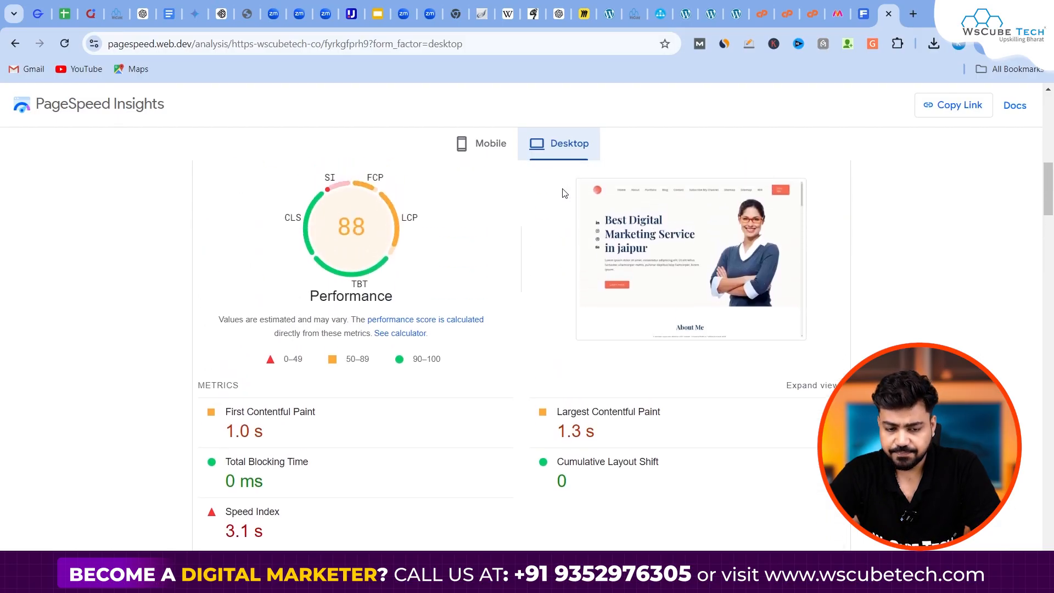
- Return to the WordPress Add Plugins page and search the plugin directory for "wp optimizer"
{"action": "left_click", "coordinate": [691, 4]}
{"action": "left_click", "coordinate": [835, 212]}
{"action": "type", "text": "wp optimizer"}
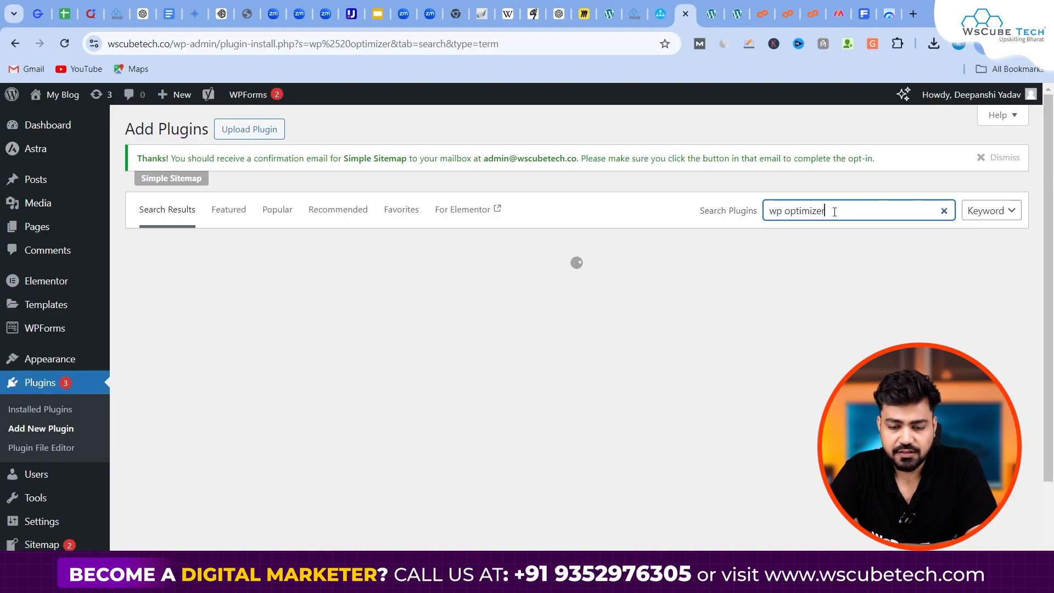
{"action": "scroll", "coordinate": [669, 380], "scroll_direction": "down", "scroll_amount": 5}
{"action": "scroll", "coordinate": [669, 380], "scroll_direction": "up", "scroll_amount": 5}
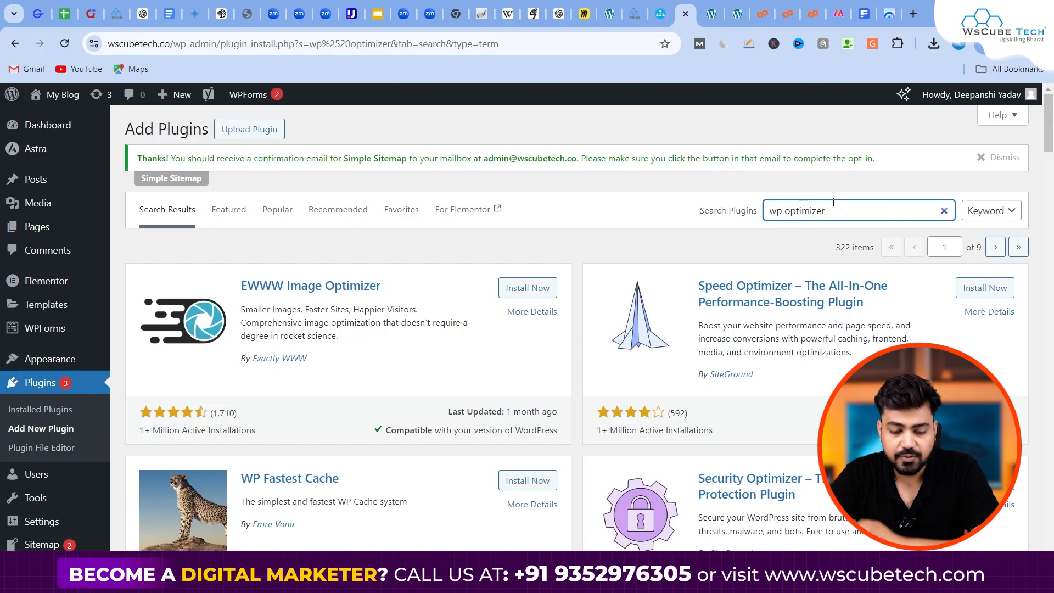
- Browse the optimizer plugin results, then install and activate WP Fastest Cache
{"action": "scroll", "coordinate": [834, 202], "scroll_direction": "down", "scroll_amount": 3}
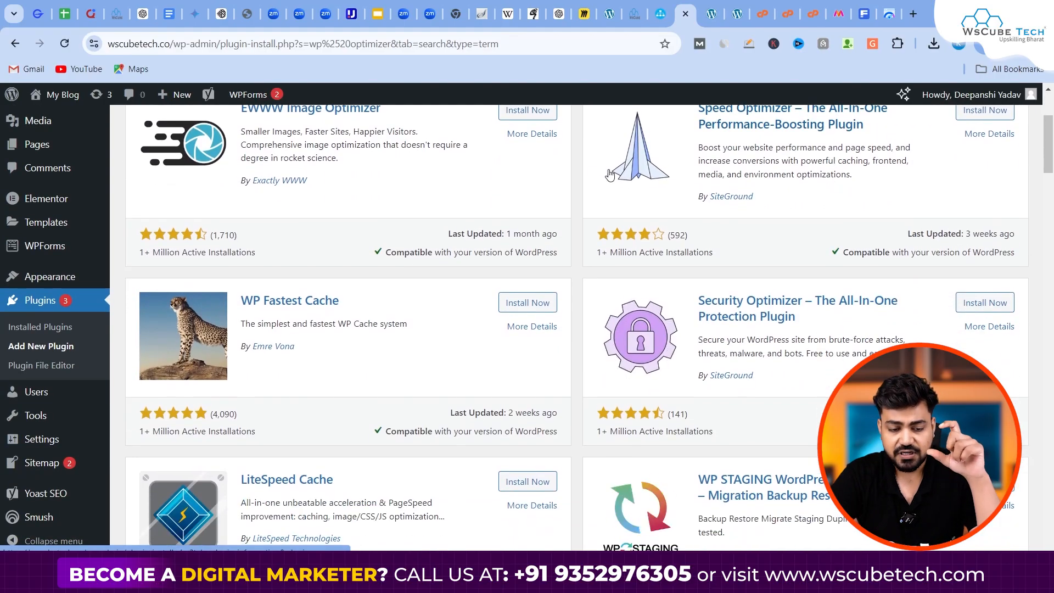
{"action": "scroll", "coordinate": [536, 302], "scroll_direction": "down", "scroll_amount": 10}
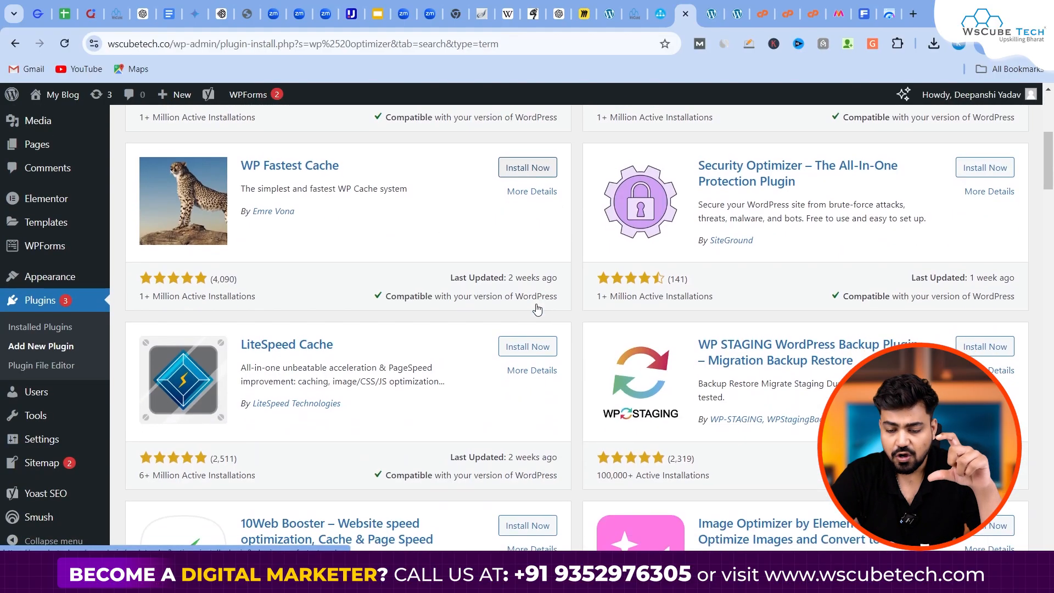
{"action": "scroll", "coordinate": [537, 308], "scroll_direction": "down", "scroll_amount": 18}
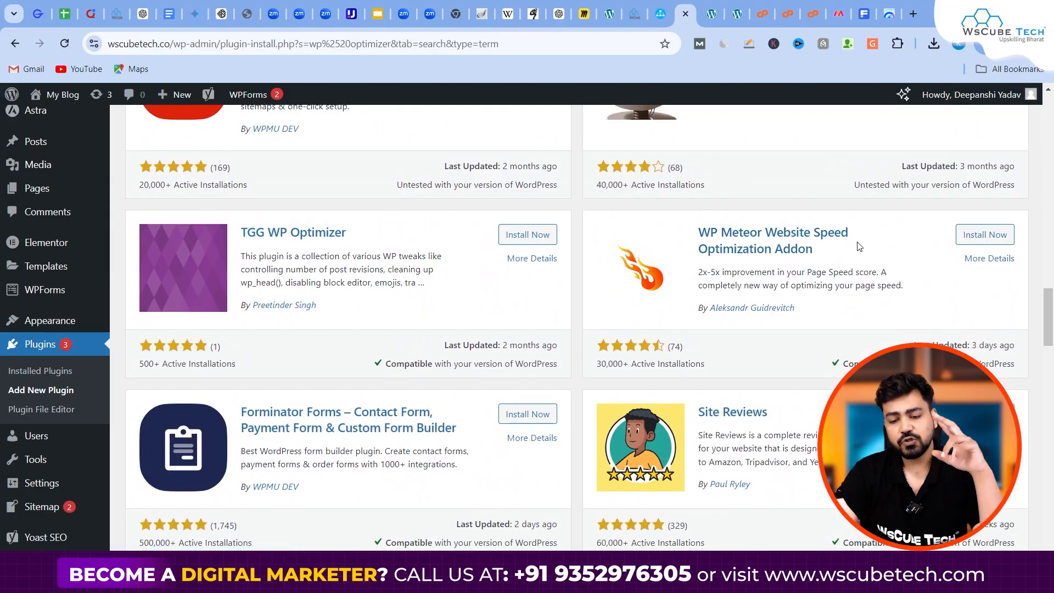
{"action": "scroll", "coordinate": [859, 247], "scroll_direction": "up", "scroll_amount": 17}
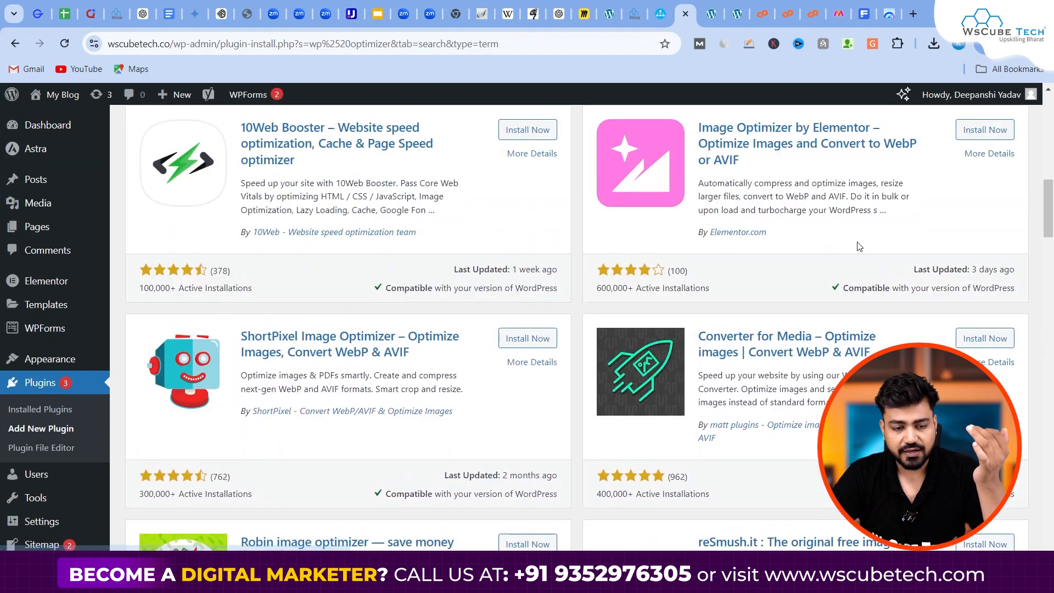
{"action": "scroll", "coordinate": [860, 247], "scroll_direction": "up", "scroll_amount": 10}
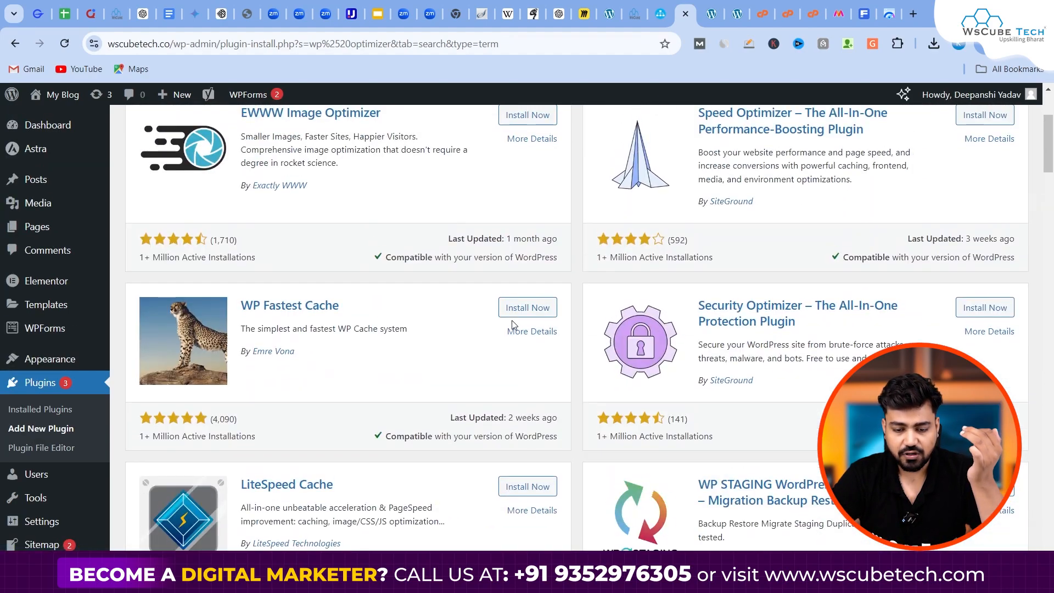
{"action": "left_click", "coordinate": [528, 309]}
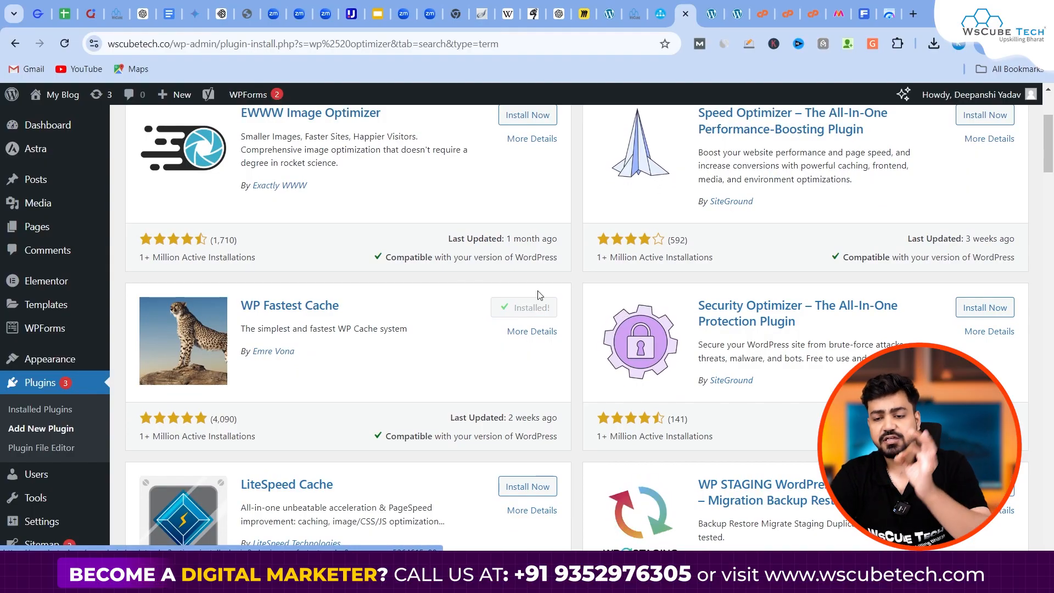
{"action": "left_click", "coordinate": [543, 307]}
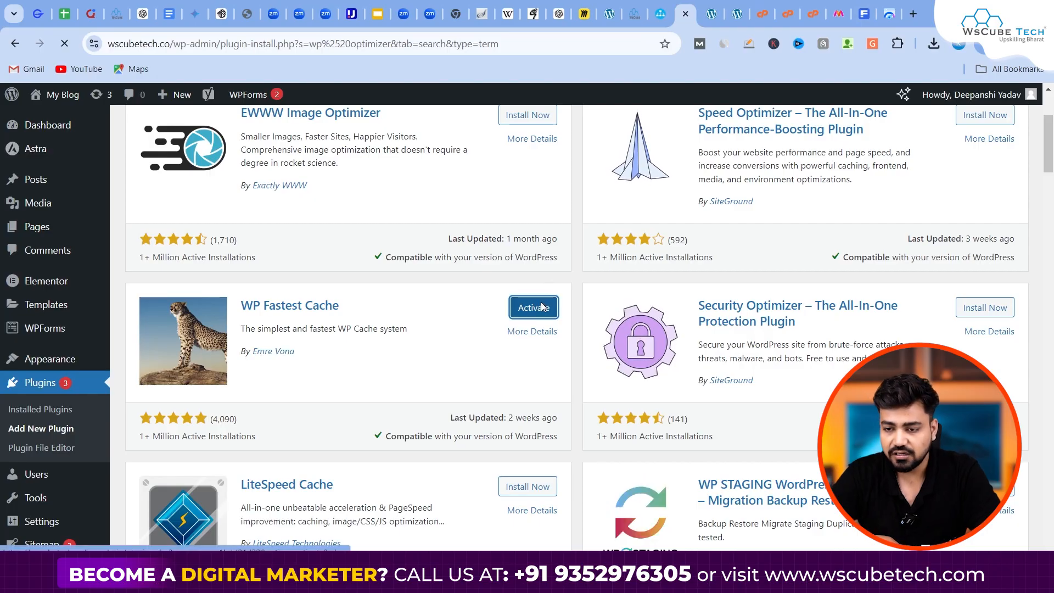
- Return to PageSpeed Insights and examine the mobile and desktop performance scores and the desktop diagnostics
{"action": "left_click", "coordinate": [889, 12]}
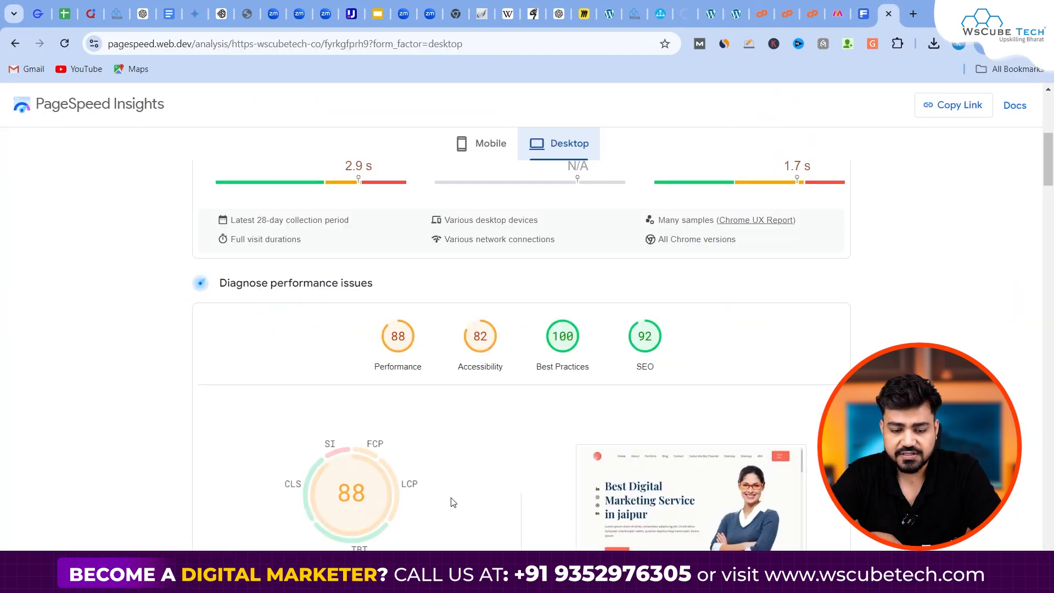
{"action": "scroll", "coordinate": [435, 515], "scroll_direction": "down", "scroll_amount": 2}
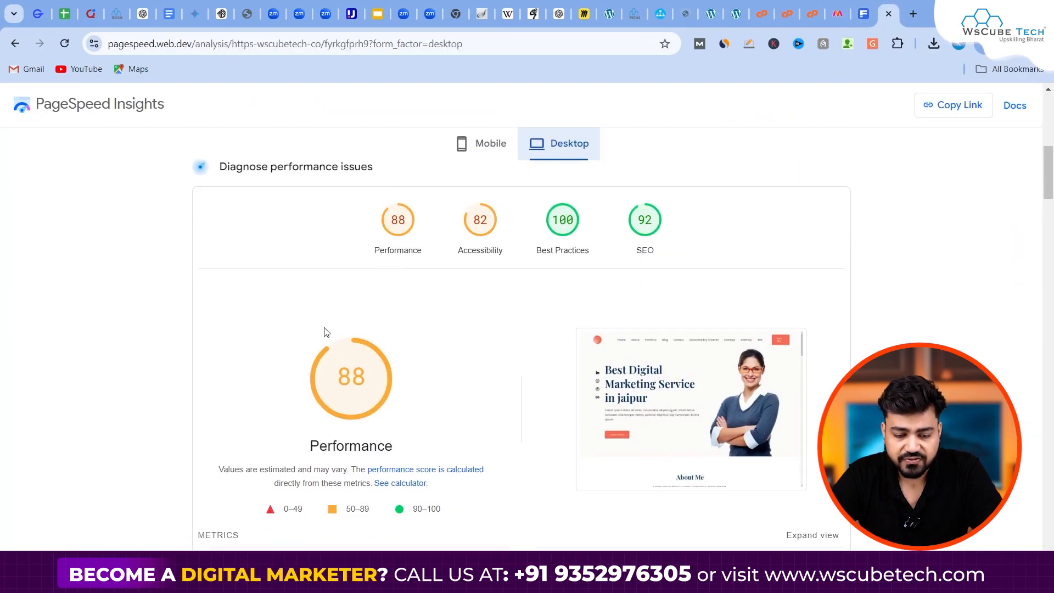
{"action": "left_click", "coordinate": [465, 145]}
{"action": "scroll", "coordinate": [389, 319], "scroll_direction": "down", "scroll_amount": 10}
{"action": "scroll", "coordinate": [389, 319], "scroll_direction": "up", "scroll_amount": 10}
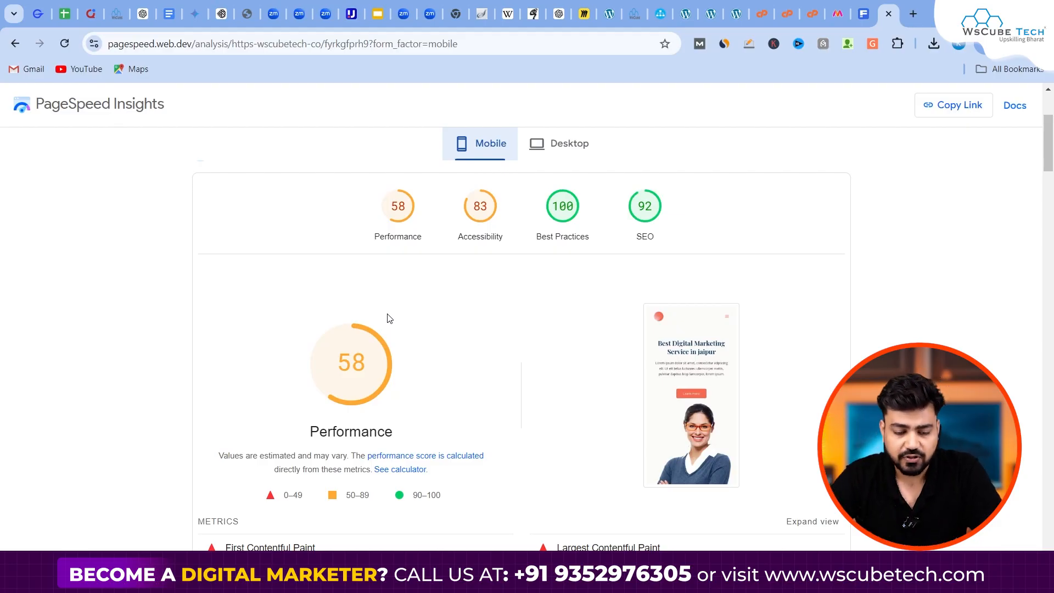
{"action": "scroll", "coordinate": [389, 319], "scroll_direction": "down", "scroll_amount": 2}
{"action": "scroll", "coordinate": [389, 319], "scroll_direction": "up", "scroll_amount": 3}
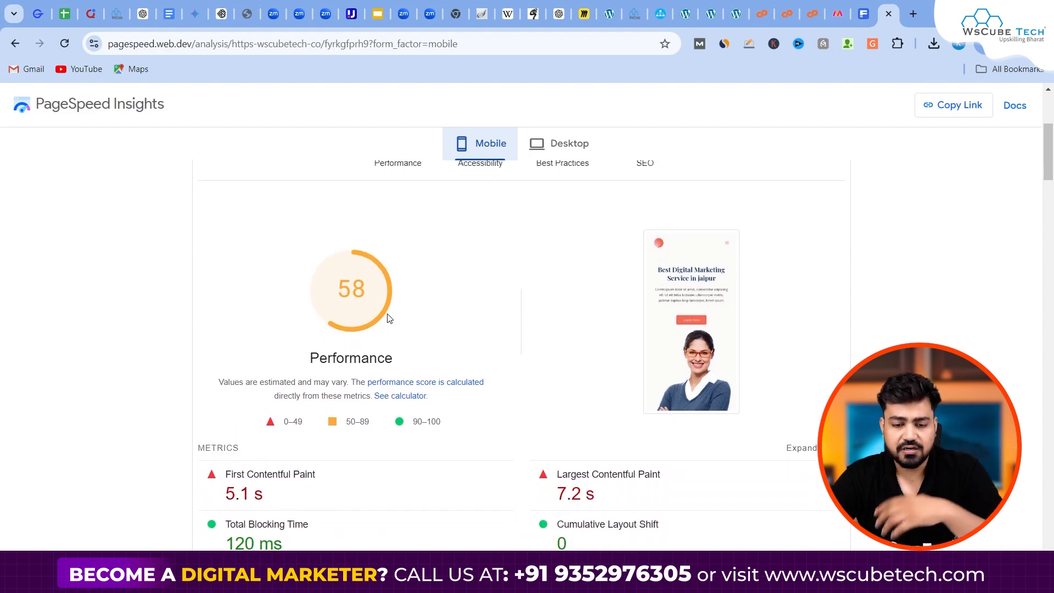
{"action": "scroll", "coordinate": [597, 338], "scroll_direction": "down", "scroll_amount": 6}
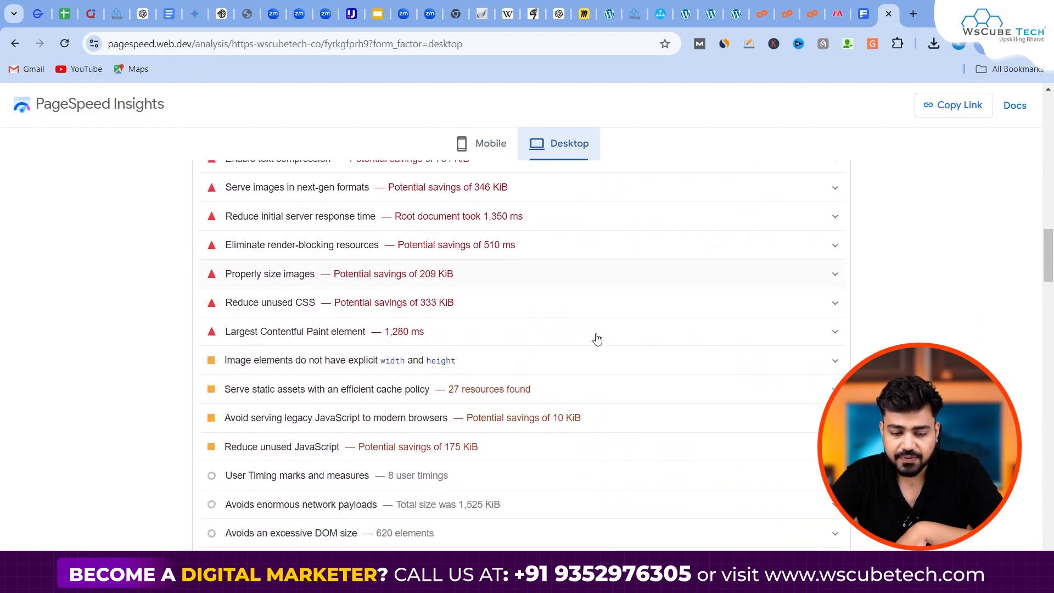
{"action": "scroll", "coordinate": [597, 338], "scroll_direction": "up", "scroll_amount": 1}
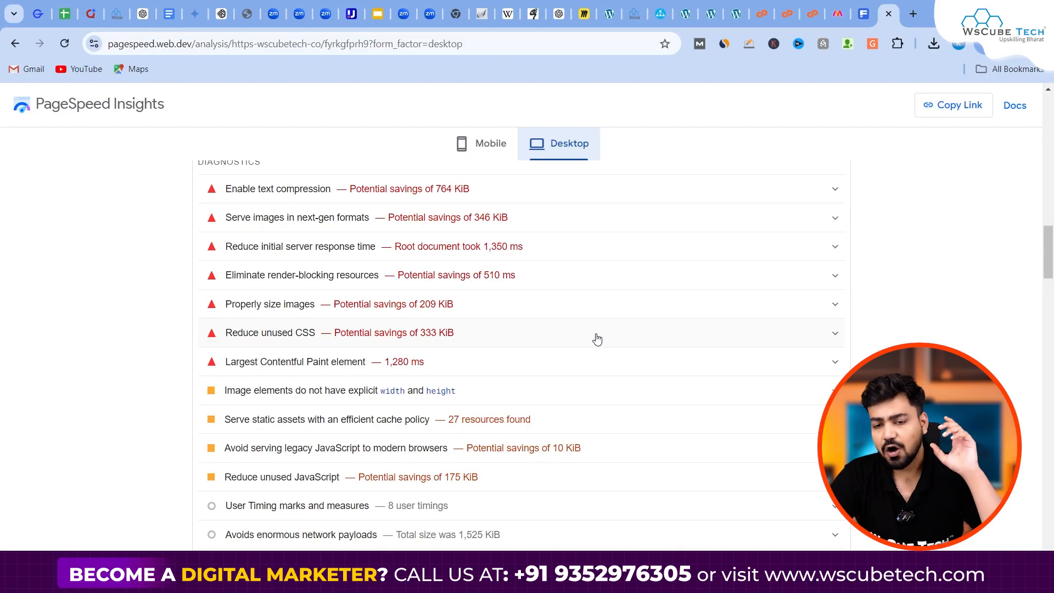
- Check the schema markup topic on the Miro board and return to the WordPress plugins page
{"action": "left_click", "coordinate": [582, 7]}
{"action": "scroll", "coordinate": [684, 374], "scroll_direction": "left", "scroll_amount": 1}
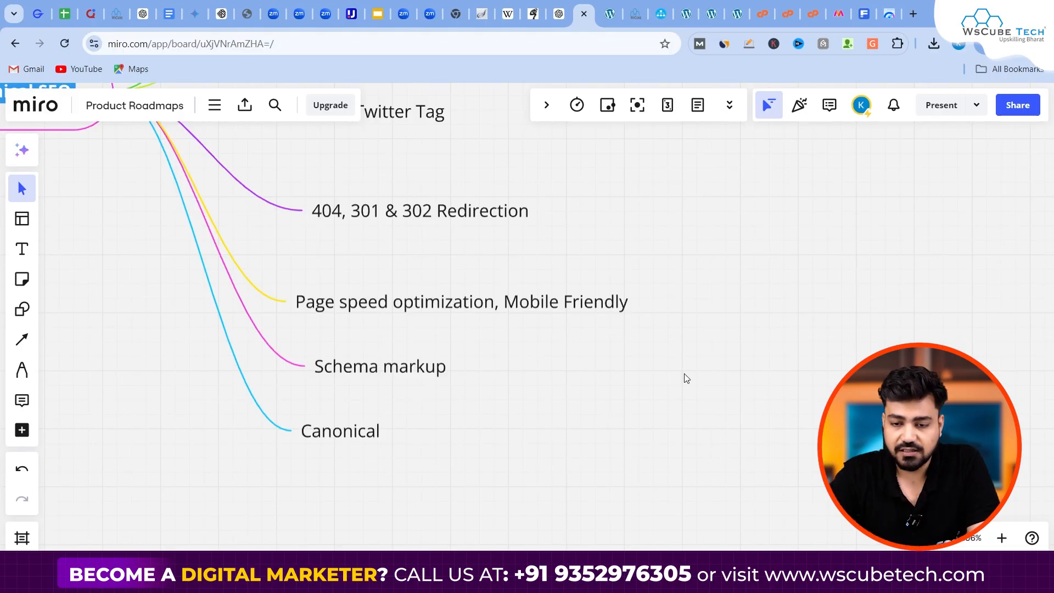
{"action": "left_click", "coordinate": [619, 6]}
{"action": "left_click", "coordinate": [687, 13]}
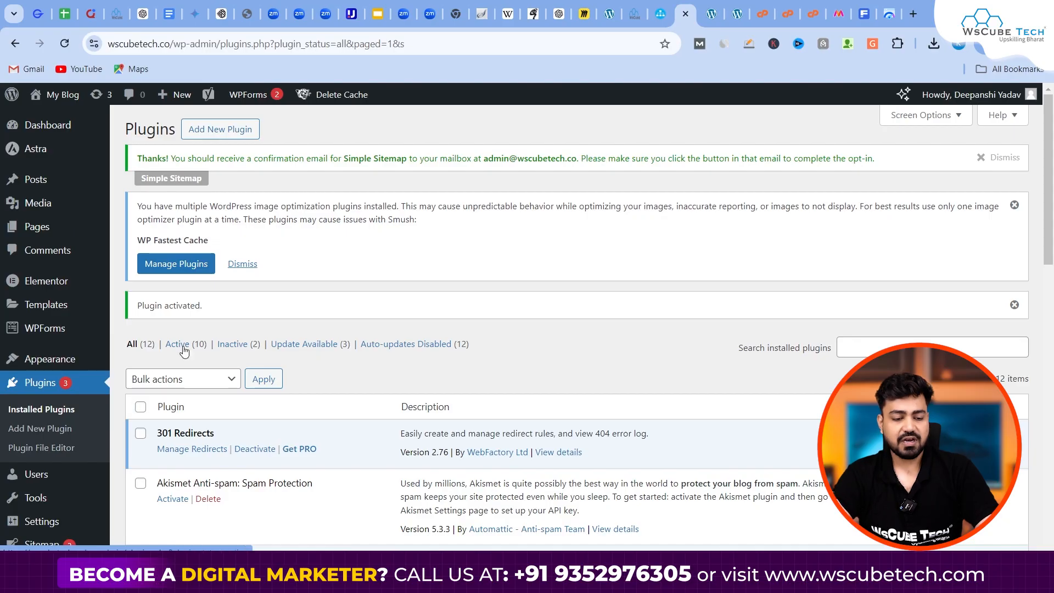
- Open the Yoast SEO settings, search them for "schema" and open the Organization/person setting under Site representation
{"action": "scroll", "coordinate": [27, 434], "scroll_direction": "down", "scroll_amount": 5}
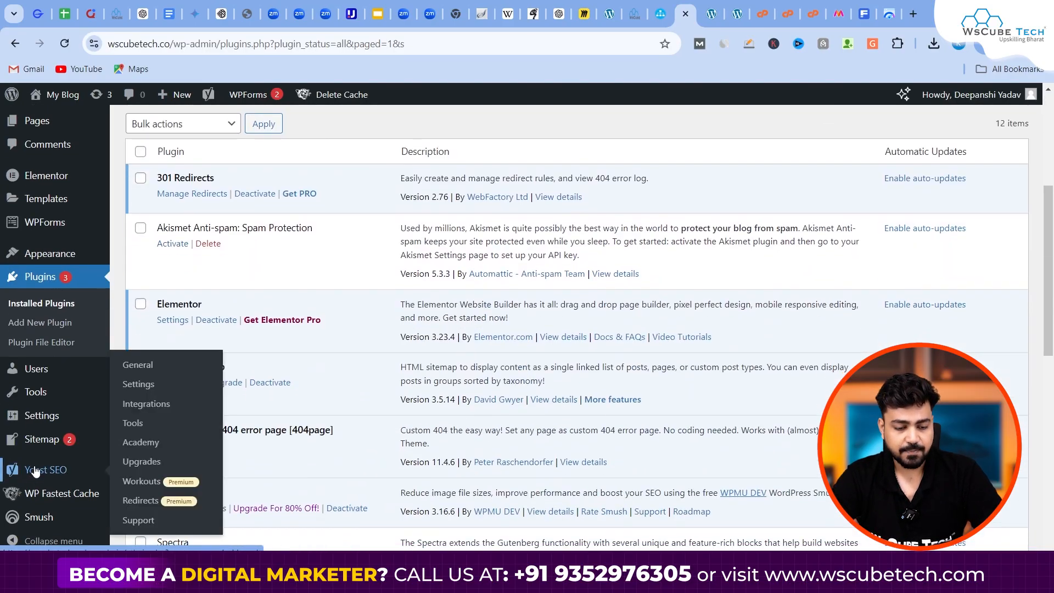
{"action": "mouse_move", "coordinate": [50, 469]}
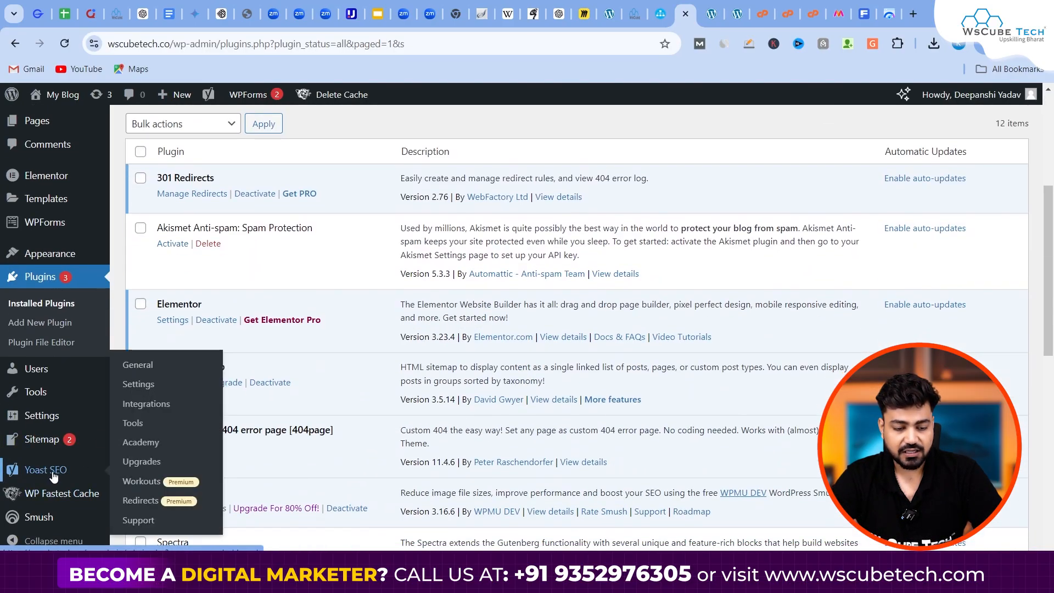
{"action": "left_click", "coordinate": [141, 385]}
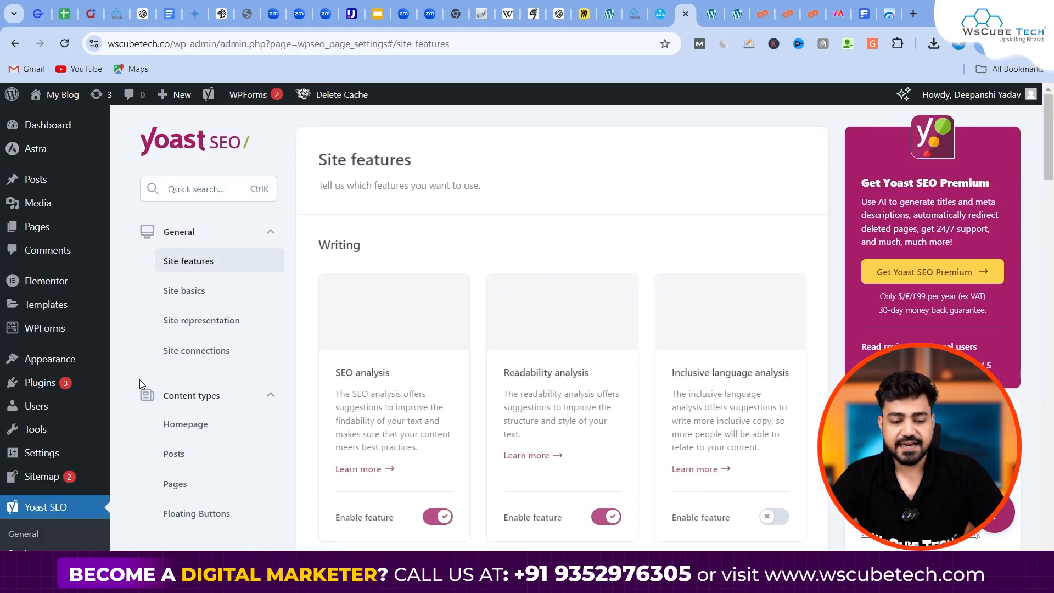
{"action": "left_click", "coordinate": [212, 189]}
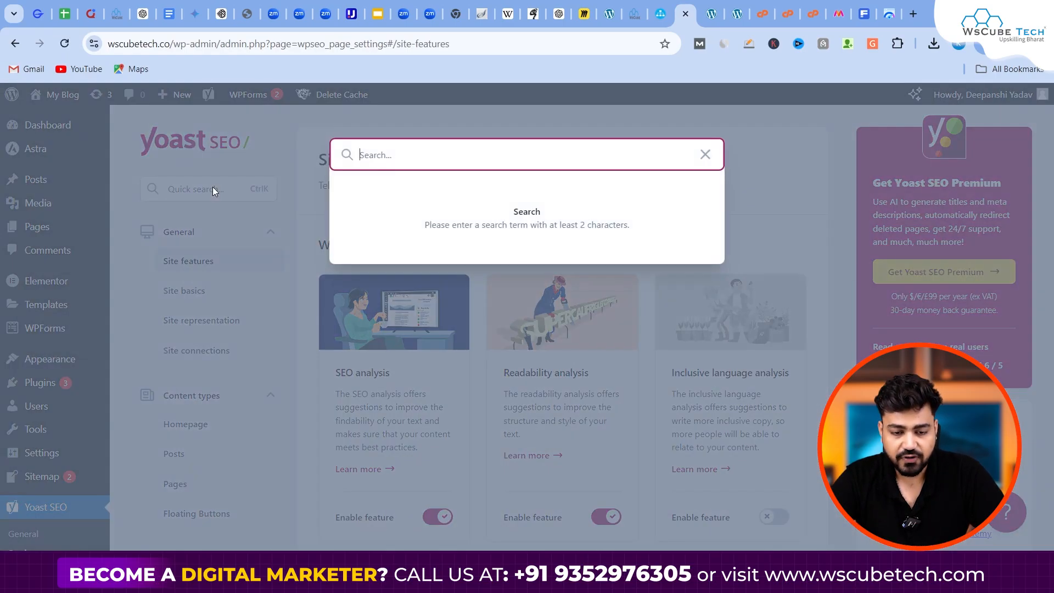
{"action": "type", "text": "schema"}
{"action": "left_click", "coordinate": [419, 214]}
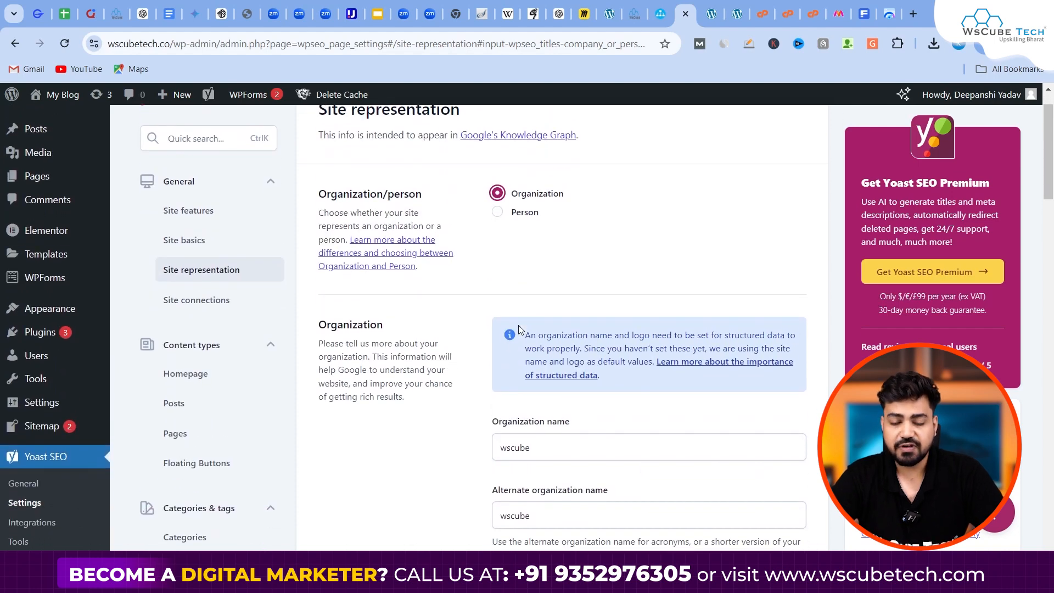
- Try the Person option, switch the site representation back to Organization, and set the organization name to "Wscube Tech"
{"action": "left_click", "coordinate": [498, 213]}
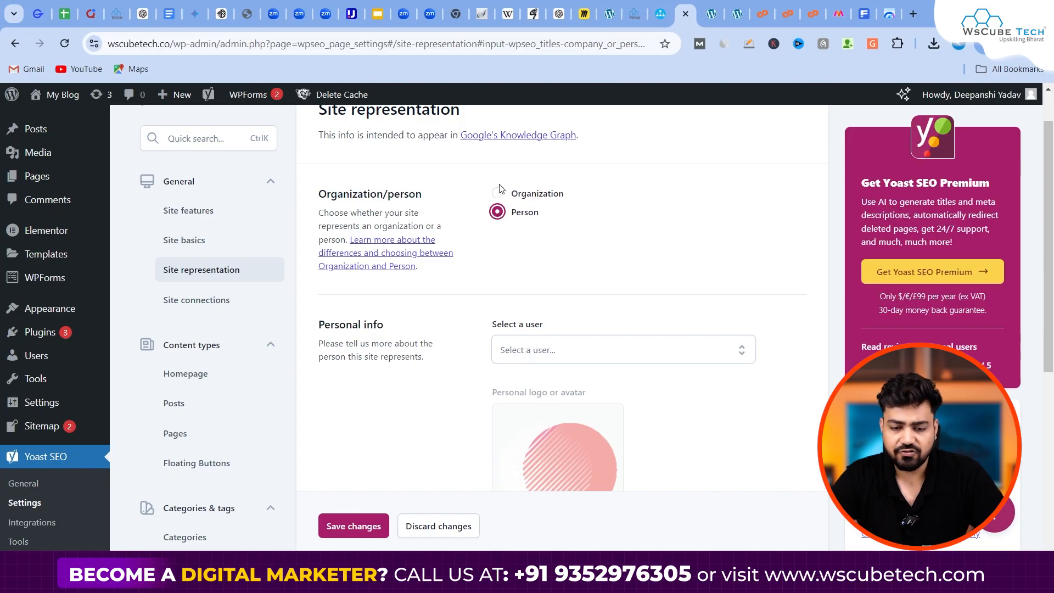
{"action": "left_click", "coordinate": [498, 192]}
{"action": "scroll", "coordinate": [564, 255], "scroll_direction": "down", "scroll_amount": 4}
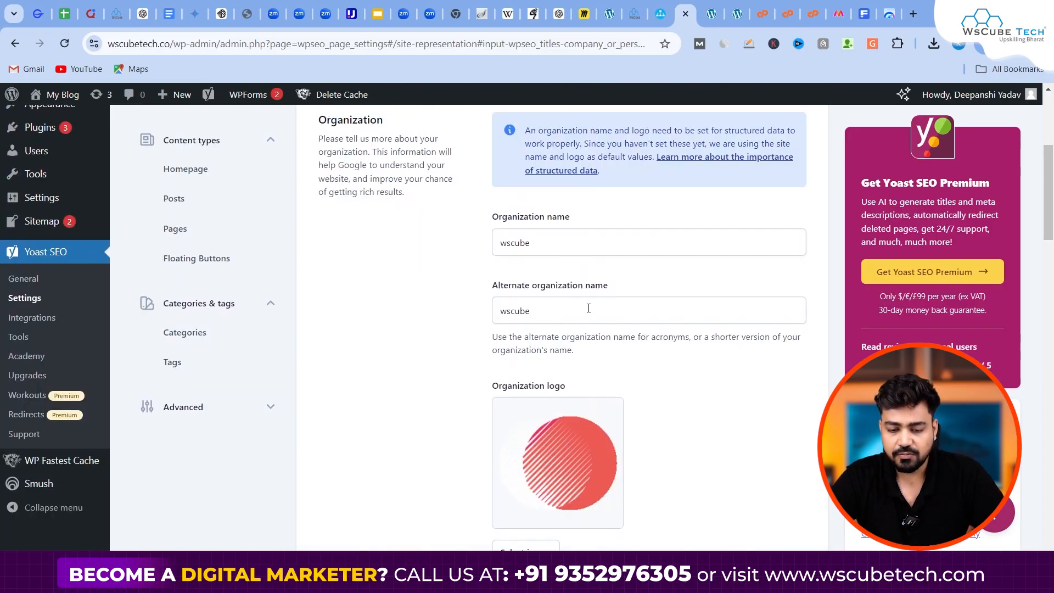
{"action": "left_click", "coordinate": [576, 243]}
{"action": "type", "text": "t"}
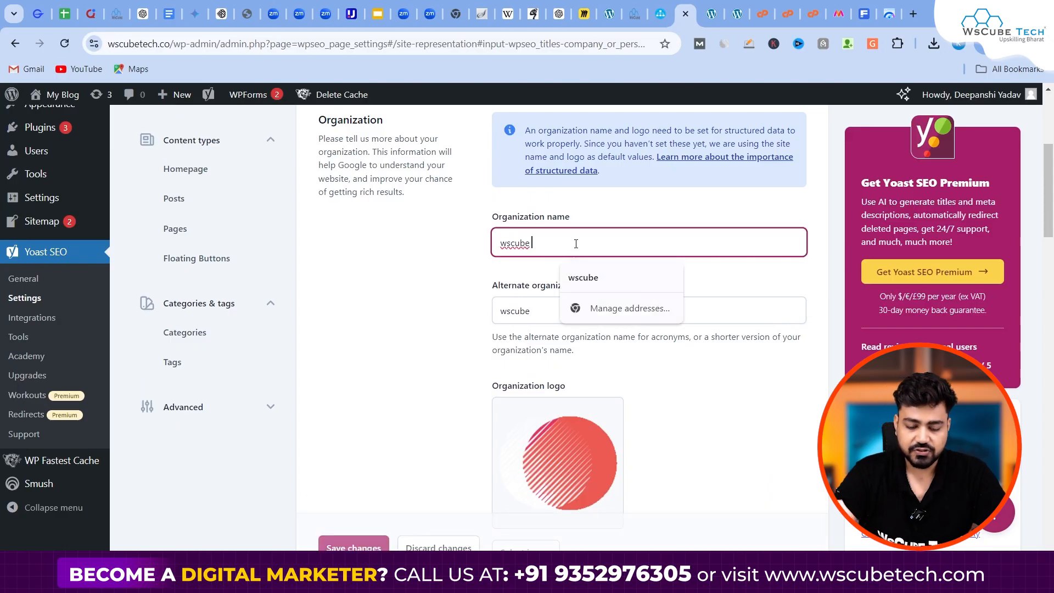
{"action": "type", "text": "ech"}
{"action": "left_click", "coordinate": [591, 278]}
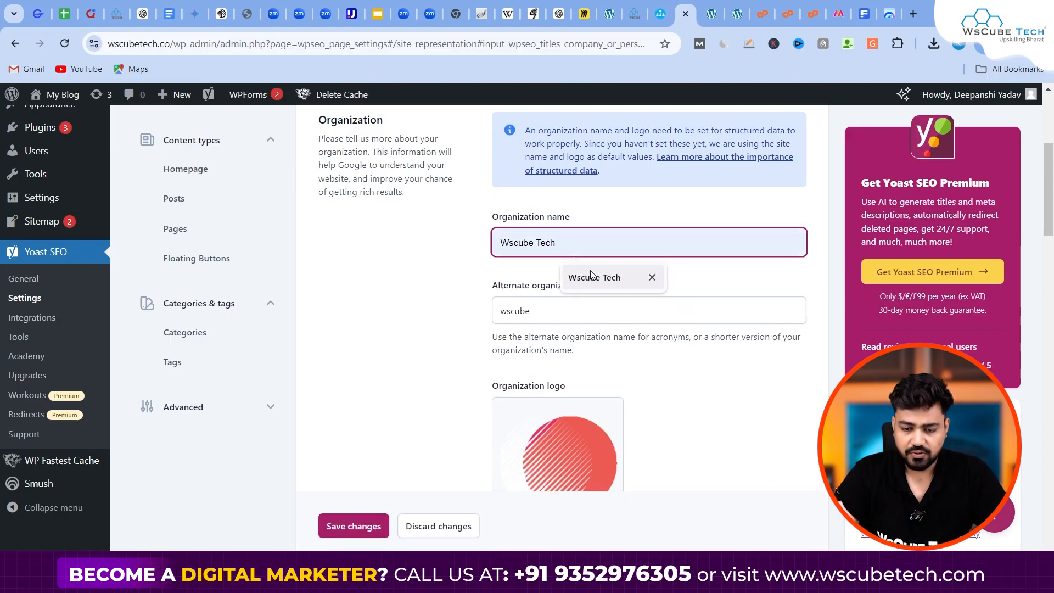
{"action": "left_click", "coordinate": [584, 300]}
{"action": "left_click", "coordinate": [409, 324]}
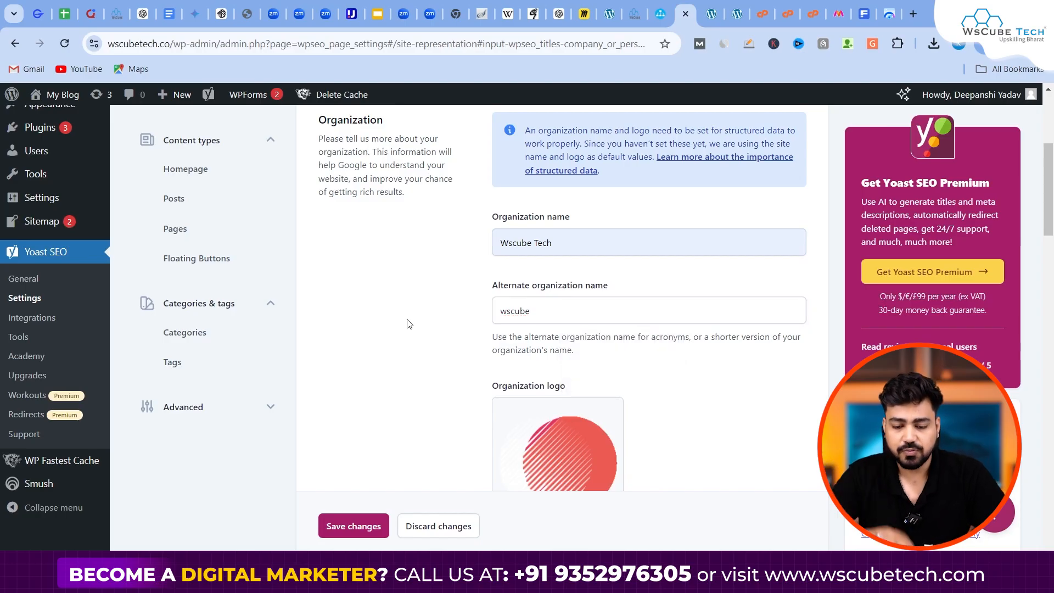
- Replace the organization logo with computer-1.png from the media library
{"action": "scroll", "coordinate": [409, 324], "scroll_direction": "down", "scroll_amount": 2}
{"action": "scroll", "coordinate": [409, 324], "scroll_direction": "down", "scroll_amount": 1}
{"action": "left_click", "coordinate": [536, 309]}
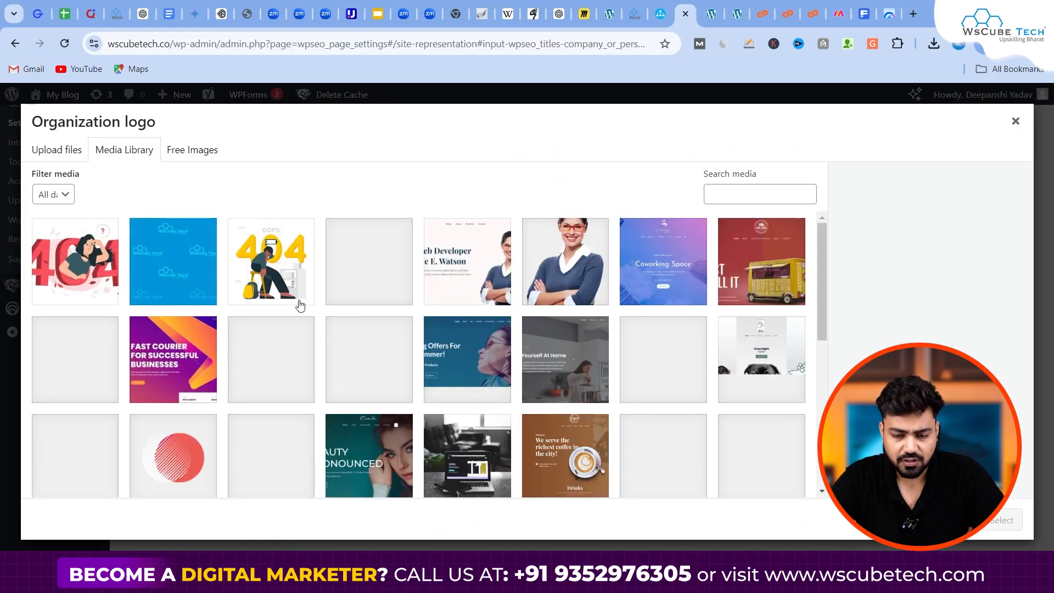
{"action": "scroll", "coordinate": [471, 306], "scroll_direction": "down", "scroll_amount": 2}
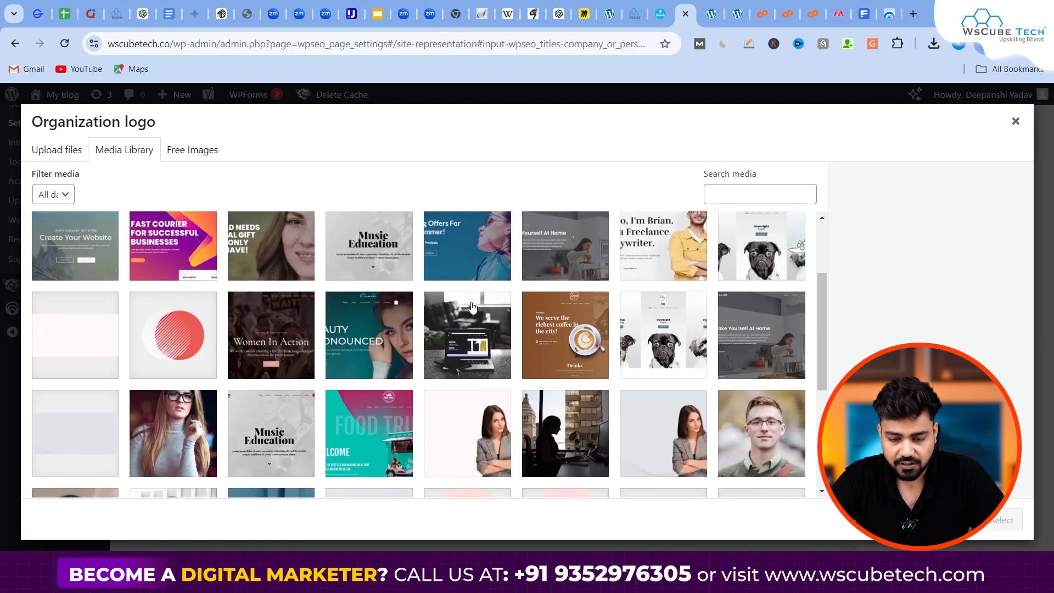
{"action": "scroll", "coordinate": [472, 306], "scroll_direction": "down", "scroll_amount": 4}
{"action": "left_click", "coordinate": [78, 410]}
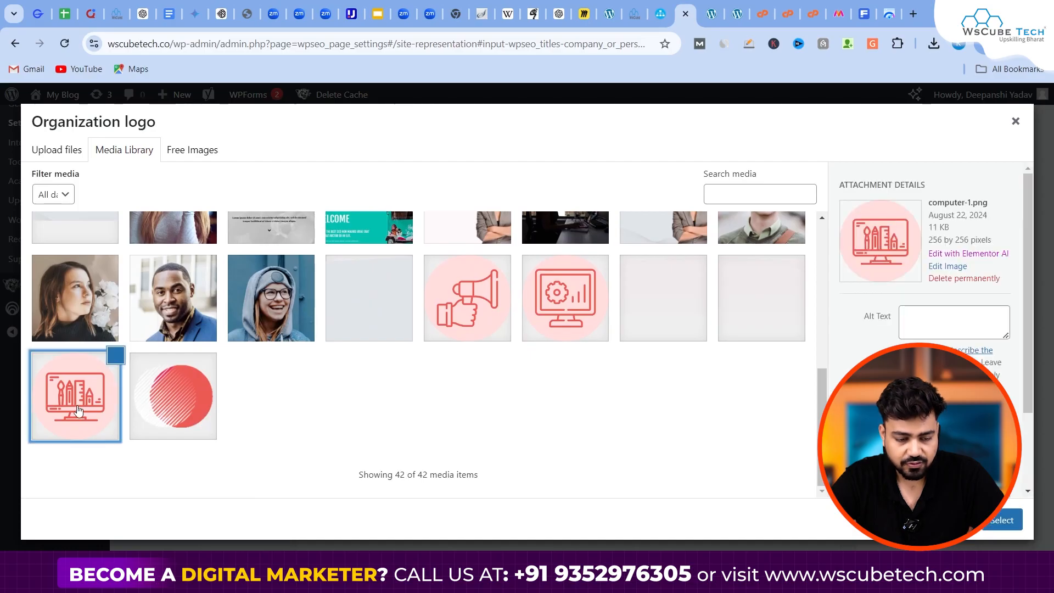
{"action": "left_click", "coordinate": [1000, 520]}
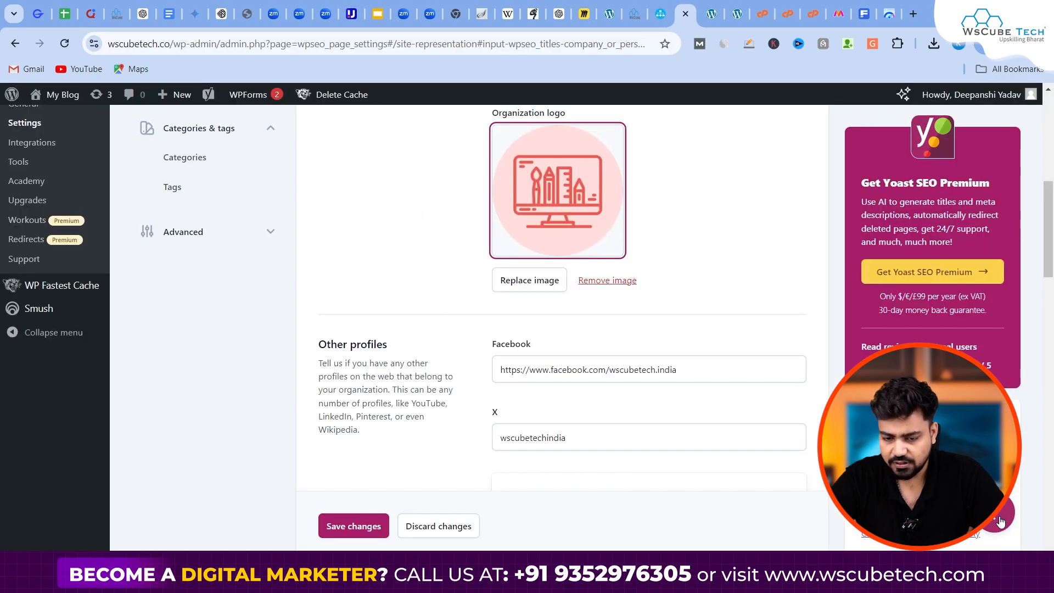
{"action": "scroll", "coordinate": [665, 262], "scroll_direction": "down", "scroll_amount": 3}
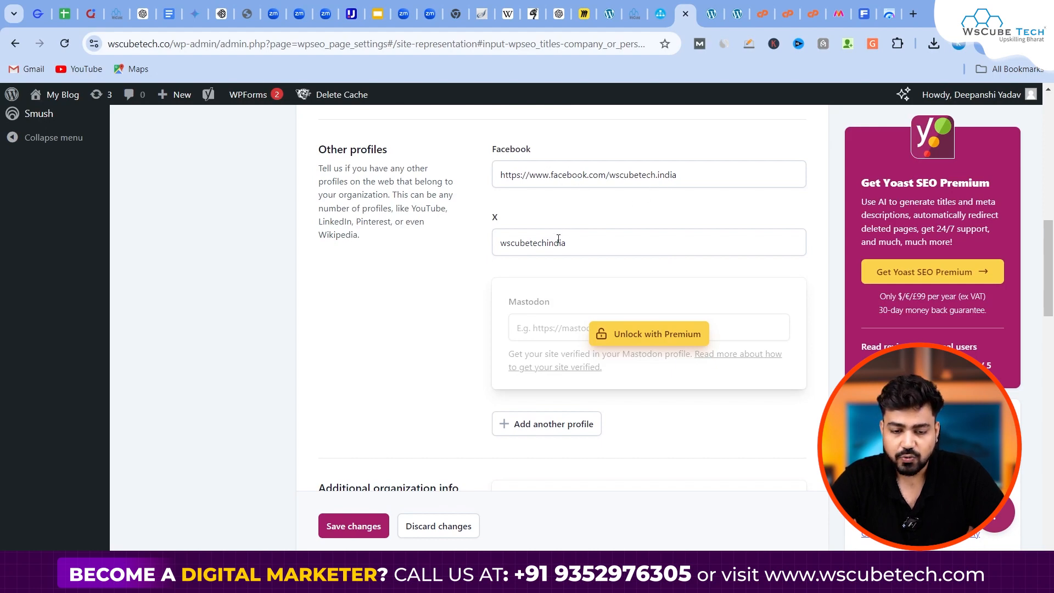
- Save the updated site representation settings in Yoast SEO
{"action": "scroll", "coordinate": [558, 239], "scroll_direction": "down", "scroll_amount": 5}
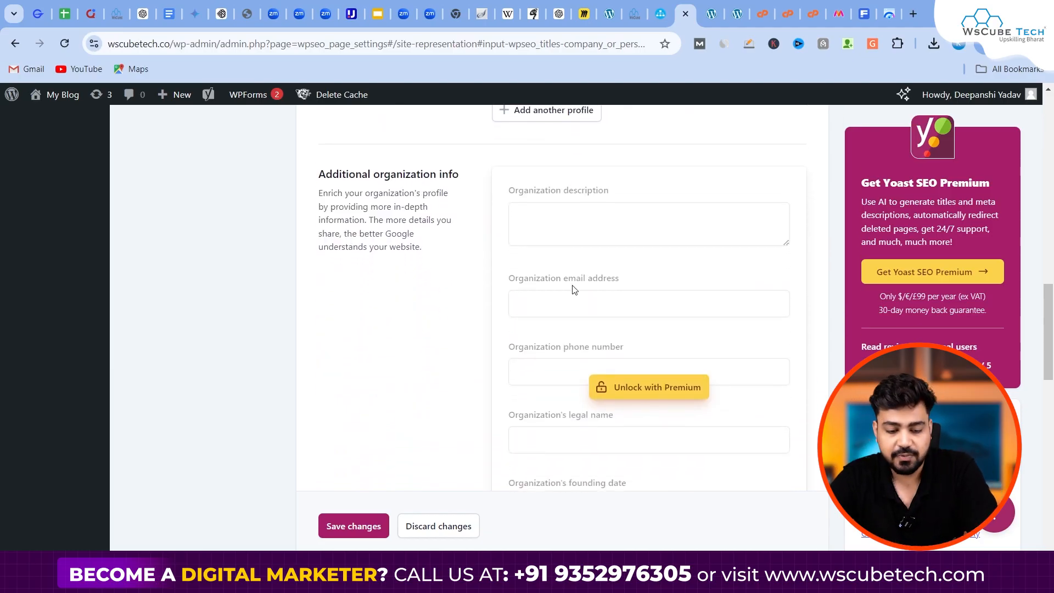
{"action": "left_click", "coordinate": [329, 526]}
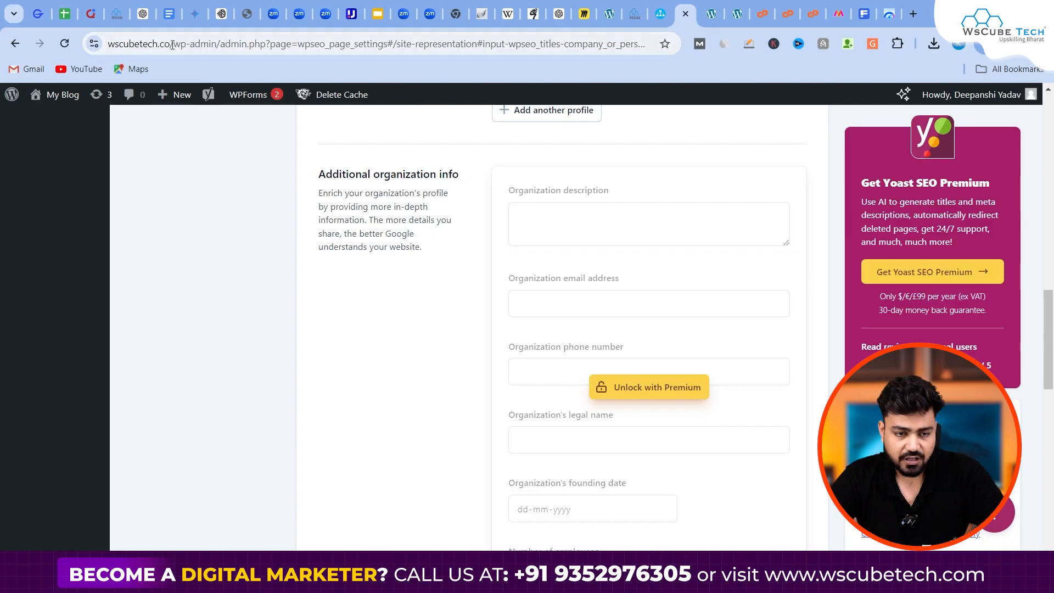
- Copy the site's base address, search Google for "schema markup validator" in a new tab, and open the Schema.org validator
{"action": "left_click_drag", "start_coordinate": [170, 45], "coordinate": [52, 53]}
{"action": "key", "text": "ctrl+c"}
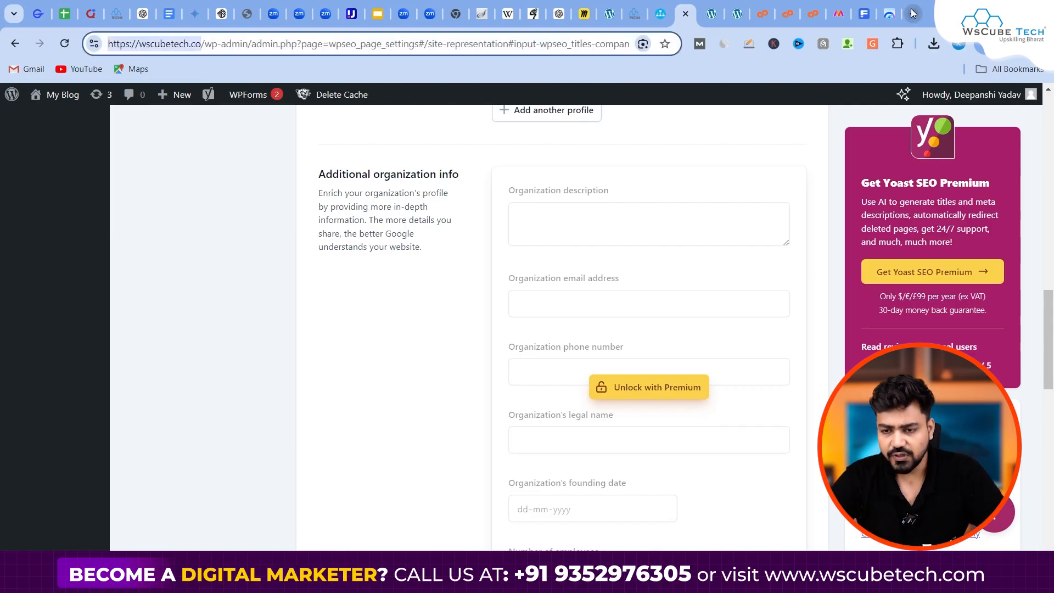
{"action": "left_click", "coordinate": [911, 9]}
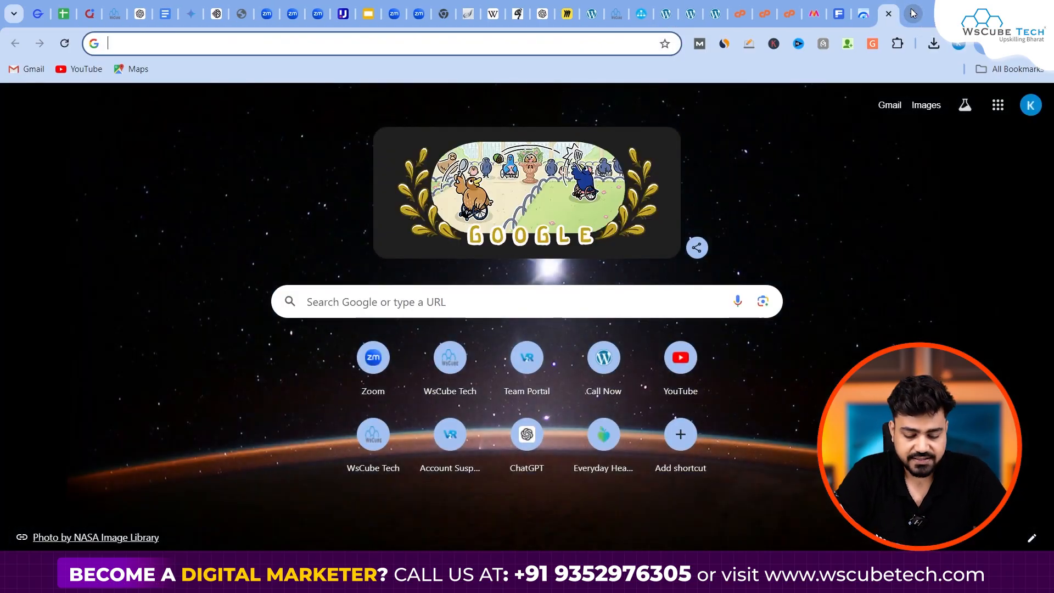
{"action": "type", "text": "schema"}
{"action": "left_click", "coordinate": [624, 158]}
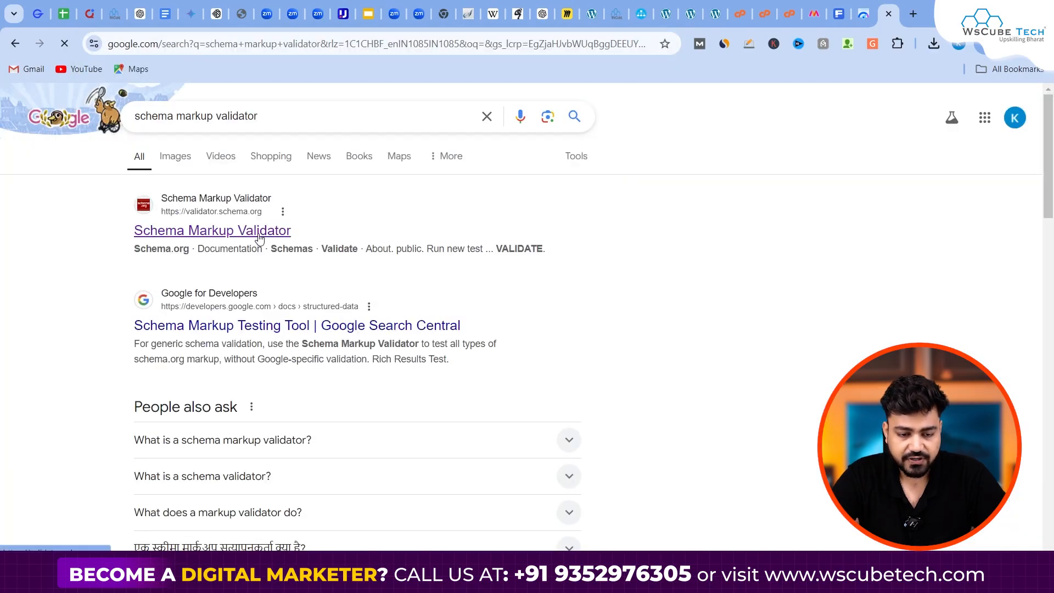
{"action": "left_click", "coordinate": [259, 238]}
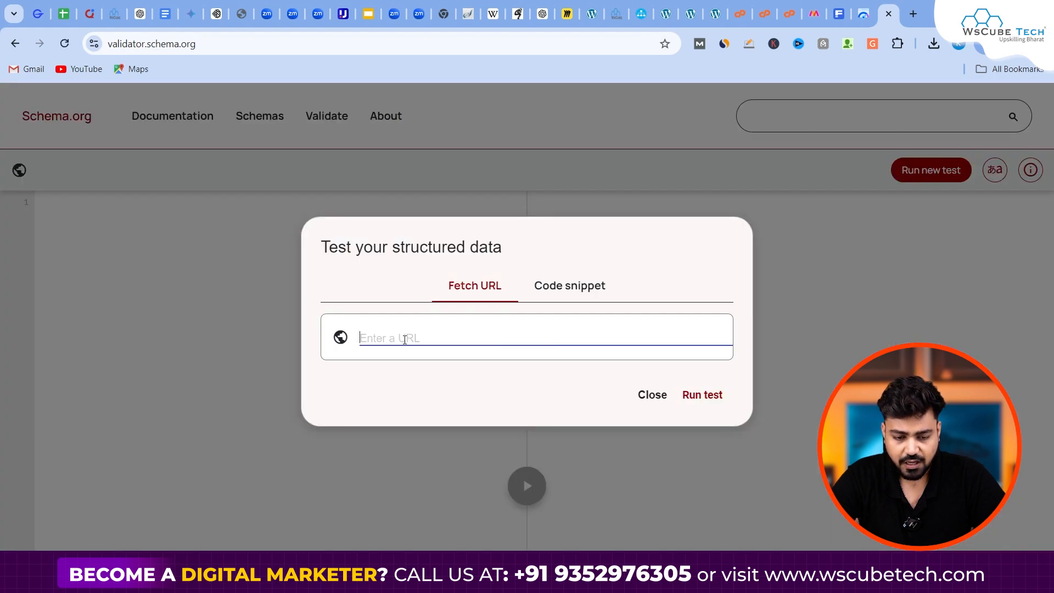
{"action": "left_click", "coordinate": [397, 344]}
{"action": "key", "text": "ctrl+v"}
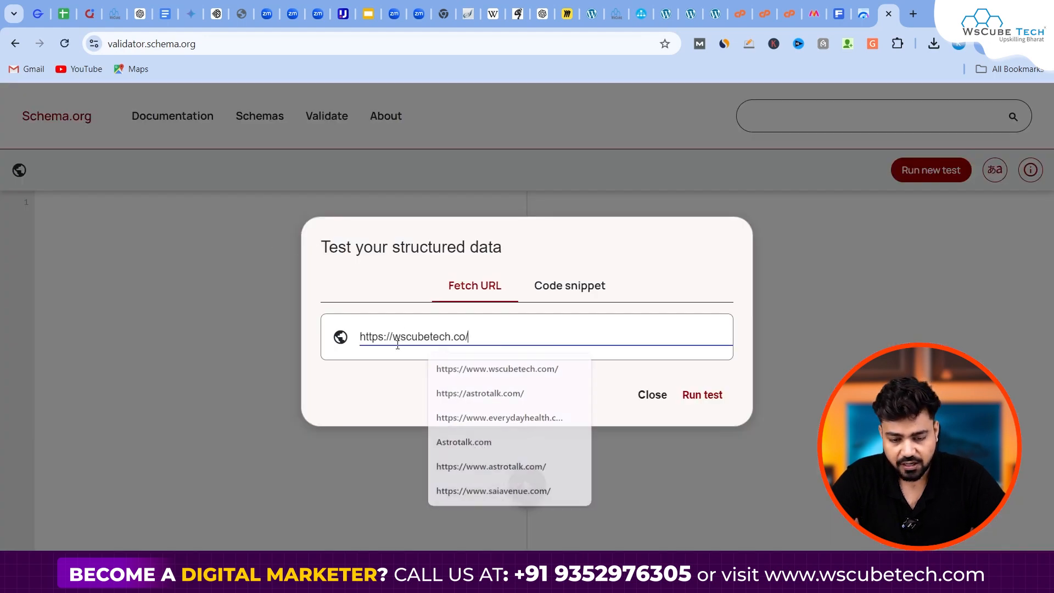
{"action": "left_click", "coordinate": [701, 395]}
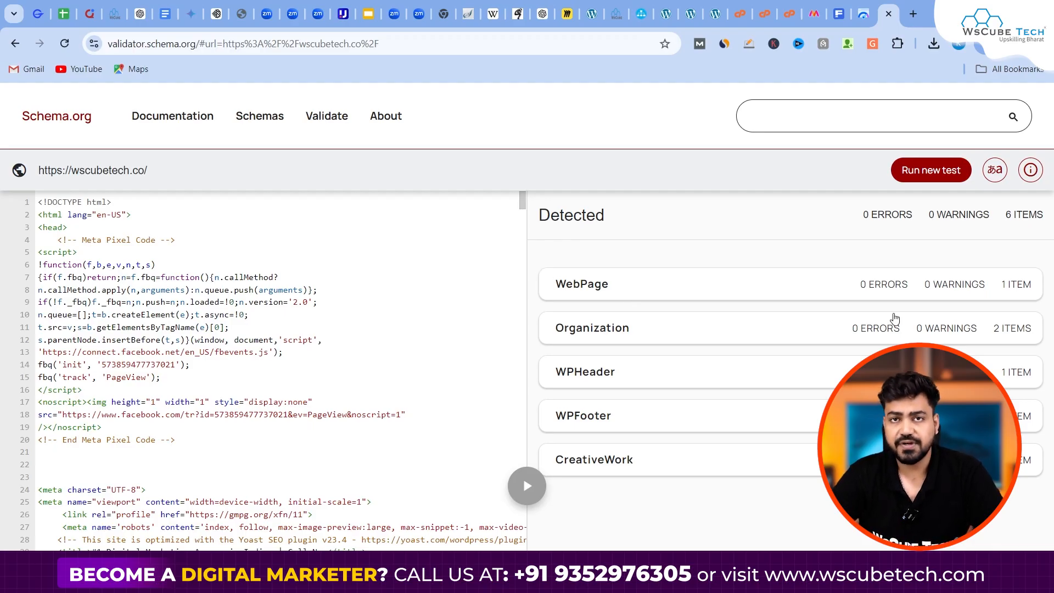
{"action": "left_click", "coordinate": [945, 329]}
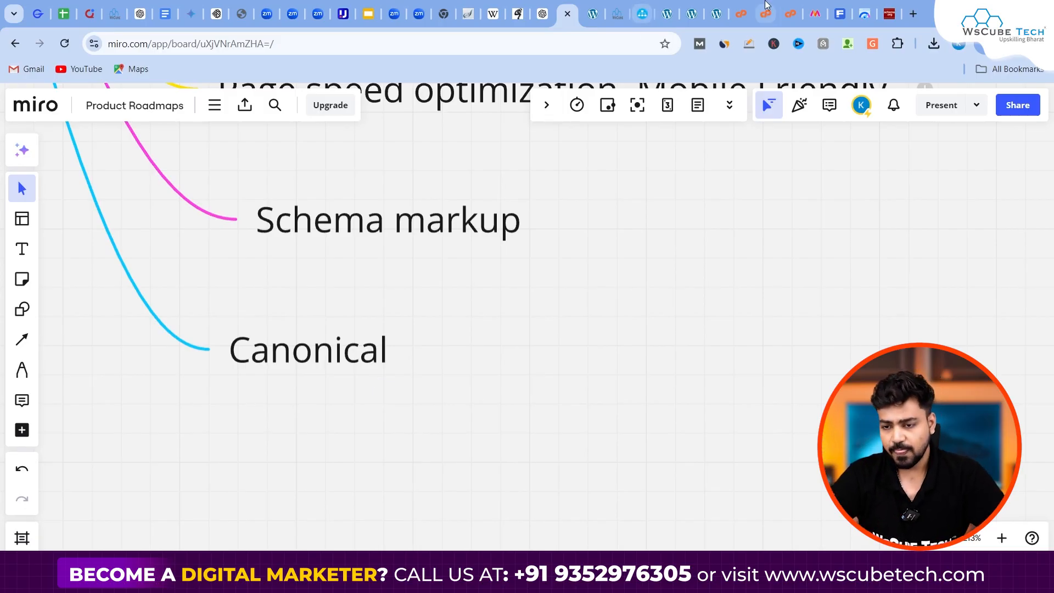
- Load wscubetech.co in a new tab and open the homepage's source code
{"action": "left_click", "coordinate": [914, 11]}
{"action": "type", "text": "wscubetech.co"}
{"action": "key", "text": "Return"}
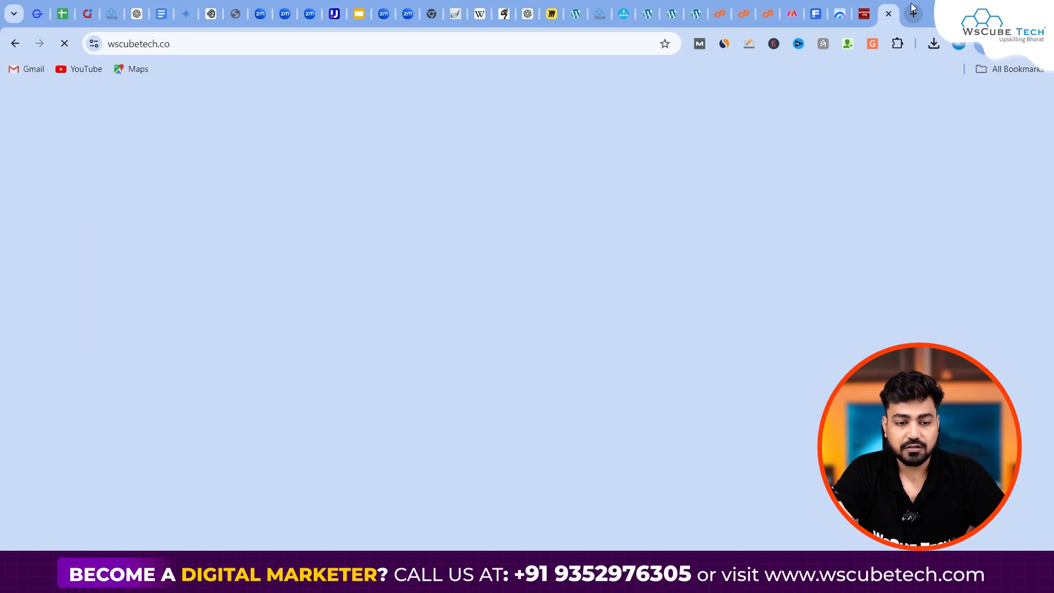
{"action": "key", "text": "ctrl+u"}
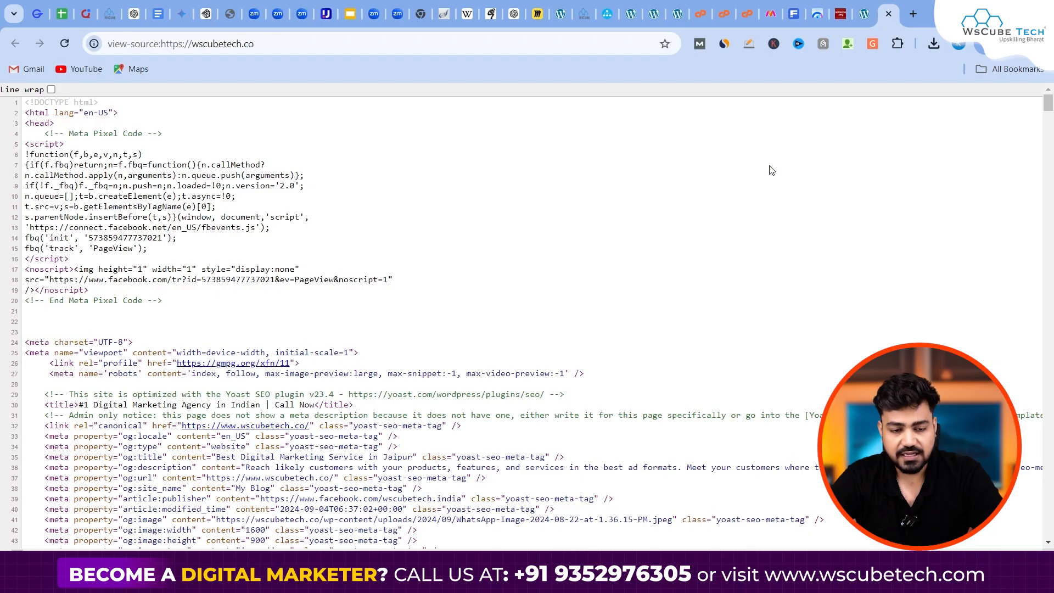
- Search the page source for "canonical" and examine the canonical link tag up close, then close the search
{"action": "key", "text": "ctrl+f"}
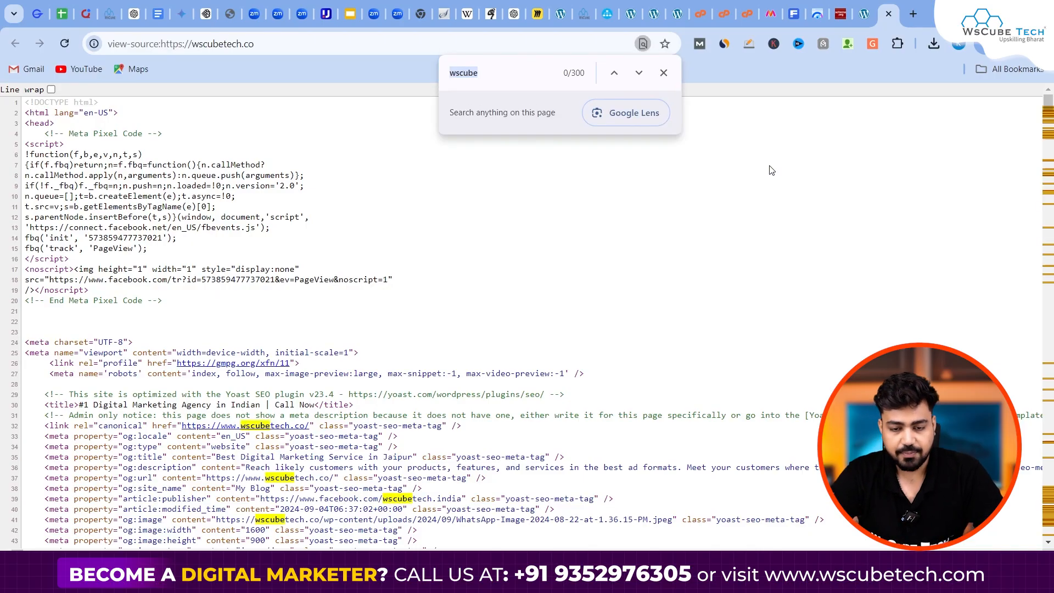
{"action": "type", "text": "canonical"}
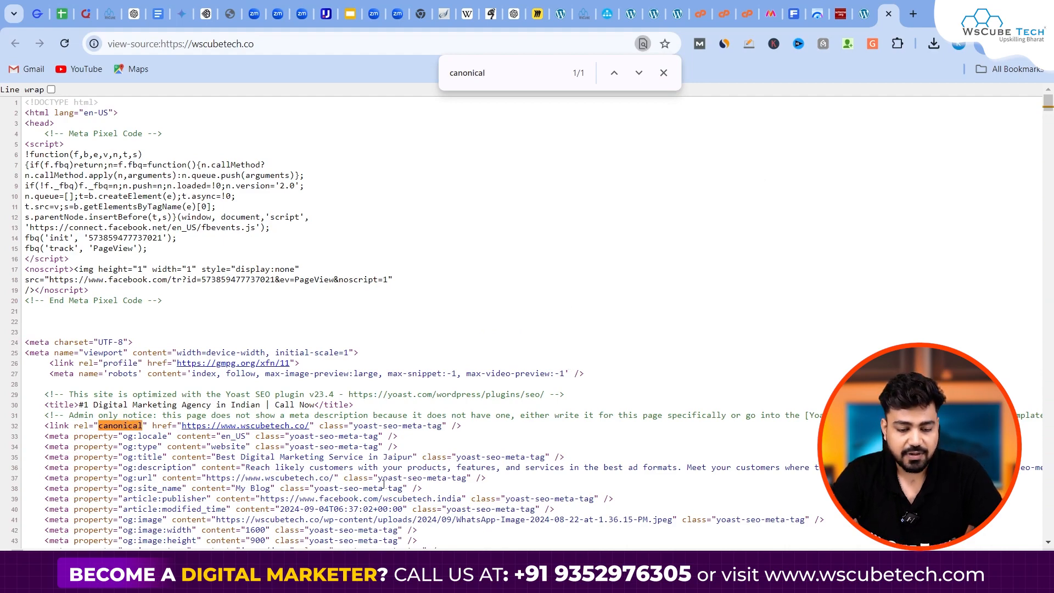
{"action": "scroll", "coordinate": [356, 420], "scroll_direction": "up", "scroll_amount": 3}
{"action": "scroll", "coordinate": [356, 421], "scroll_direction": "up", "scroll_amount": 3}
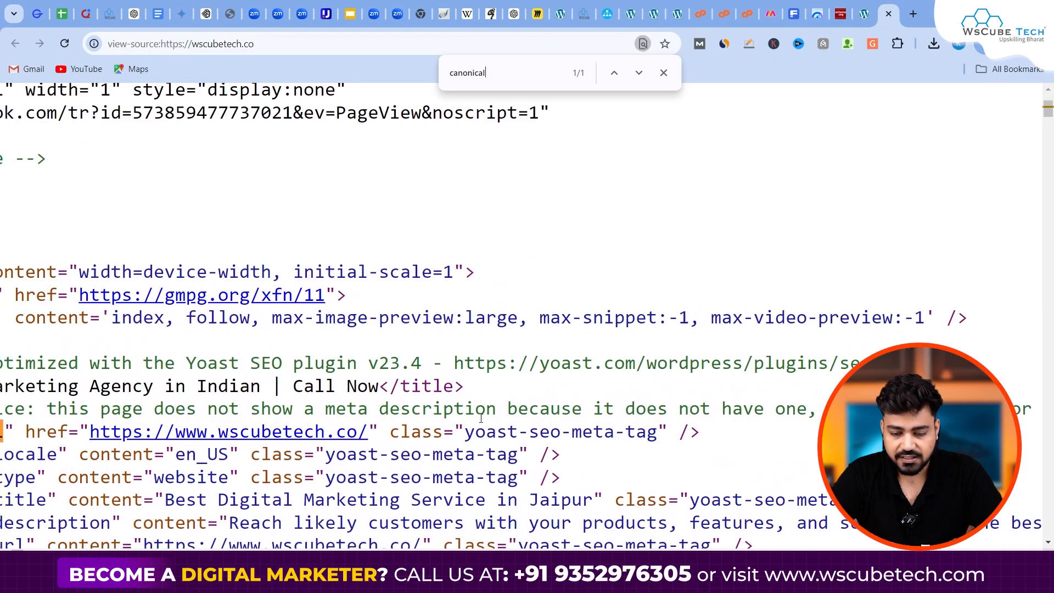
{"action": "scroll", "coordinate": [481, 418], "scroll_direction": "up", "scroll_amount": 3}
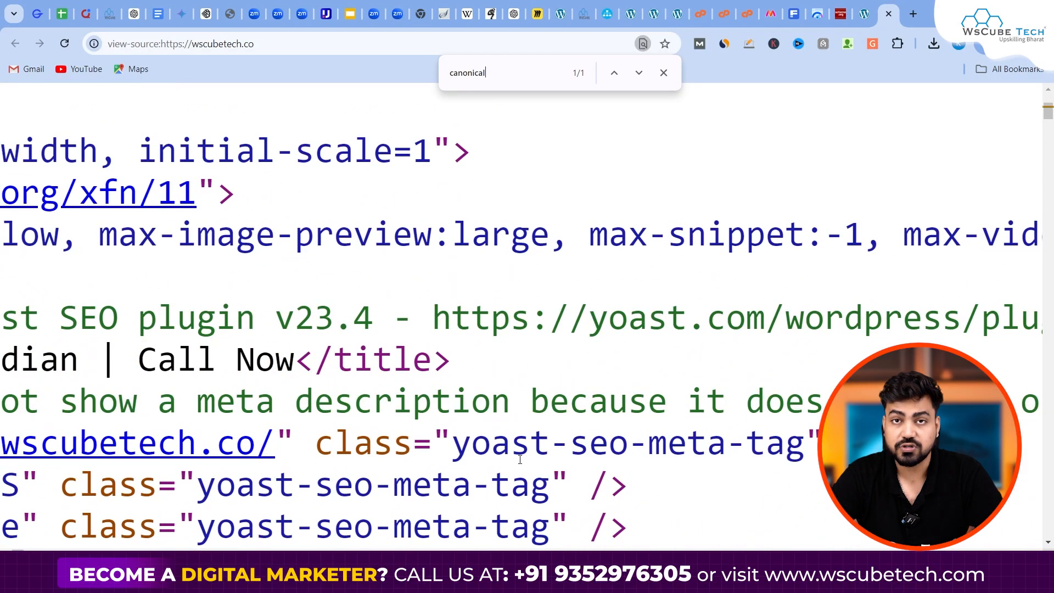
{"action": "scroll", "coordinate": [520, 459], "scroll_direction": "down", "scroll_amount": 3}
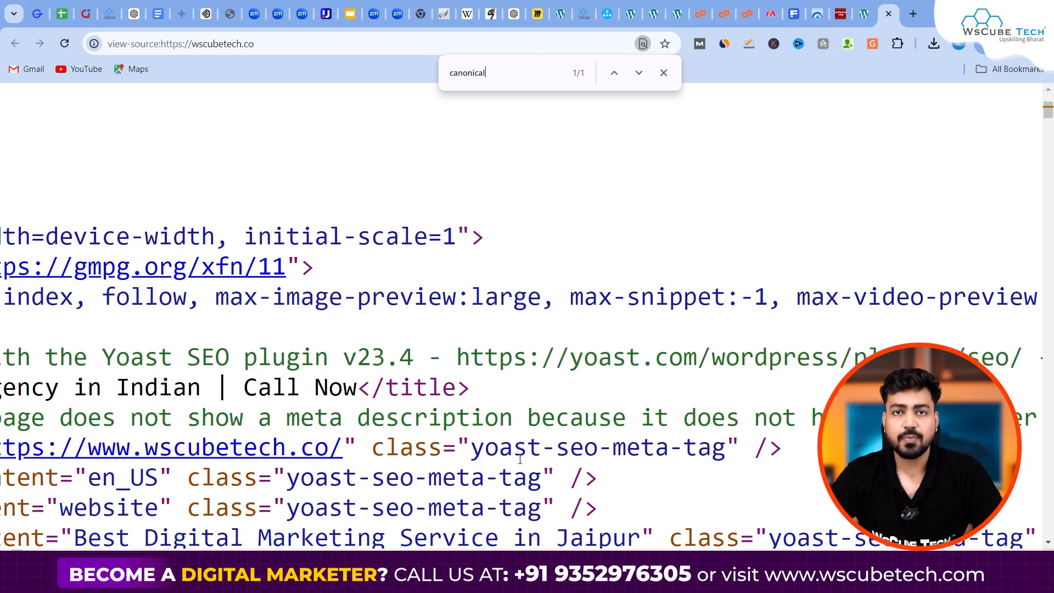
{"action": "scroll", "coordinate": [520, 459], "scroll_direction": "down", "scroll_amount": 5}
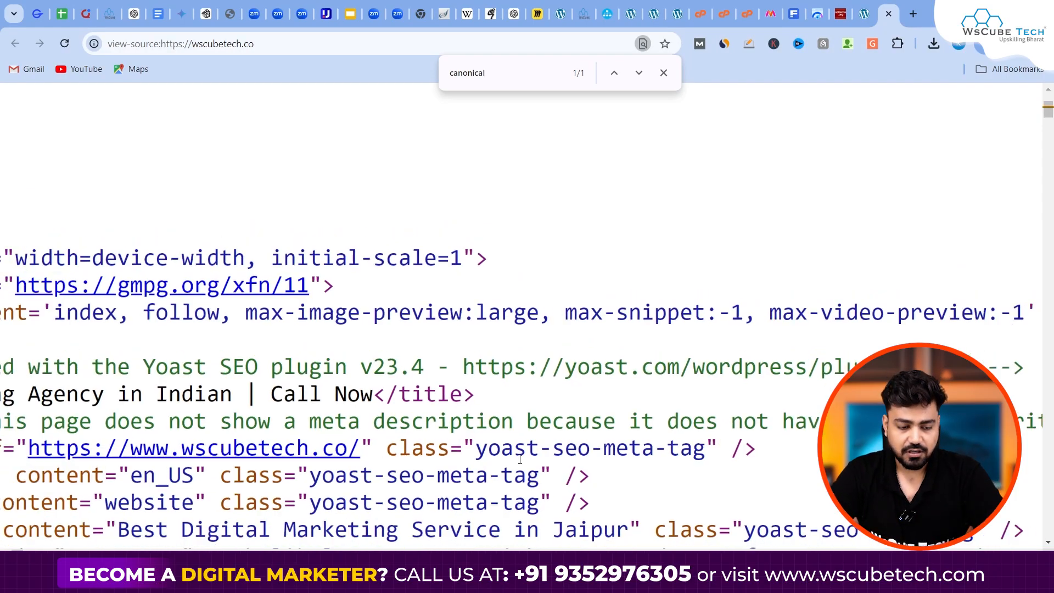
{"action": "scroll", "coordinate": [520, 459], "scroll_direction": "down", "scroll_amount": 1}
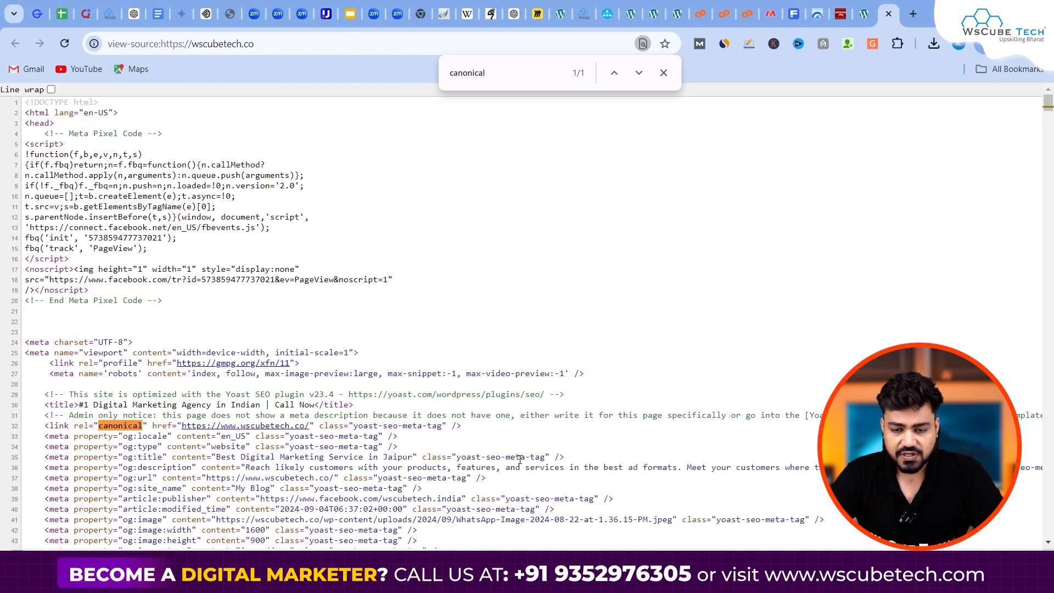
{"action": "left_click", "coordinate": [664, 72]}
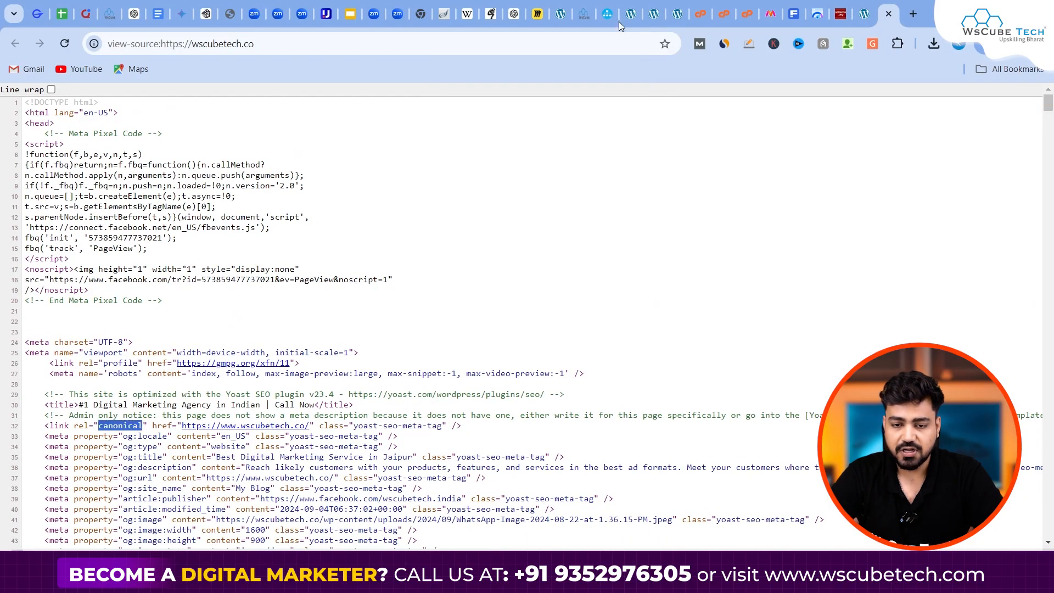
- Switch back to the Miro board and review the whole Technical SEO mind map
{"action": "left_click", "coordinate": [537, 13]}
{"action": "scroll", "coordinate": [599, 285], "scroll_direction": "up", "scroll_amount": 3}
{"action": "scroll", "coordinate": [599, 285], "scroll_direction": "down", "scroll_amount": 5}
{"action": "scroll", "coordinate": [599, 286], "scroll_direction": "up", "scroll_amount": 3}
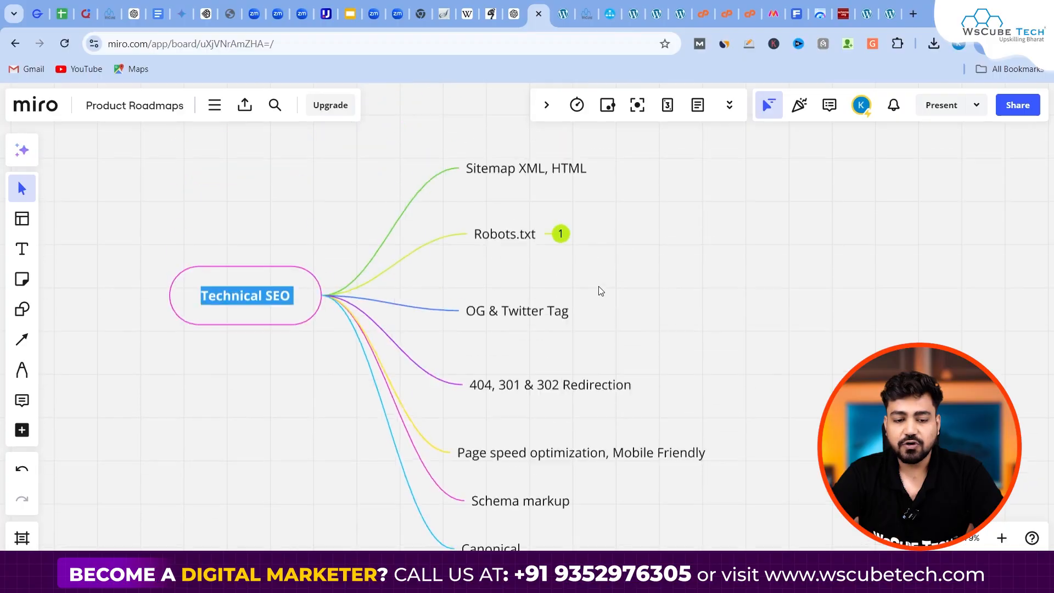
{"action": "scroll", "coordinate": [599, 285], "scroll_direction": "down", "scroll_amount": 1}
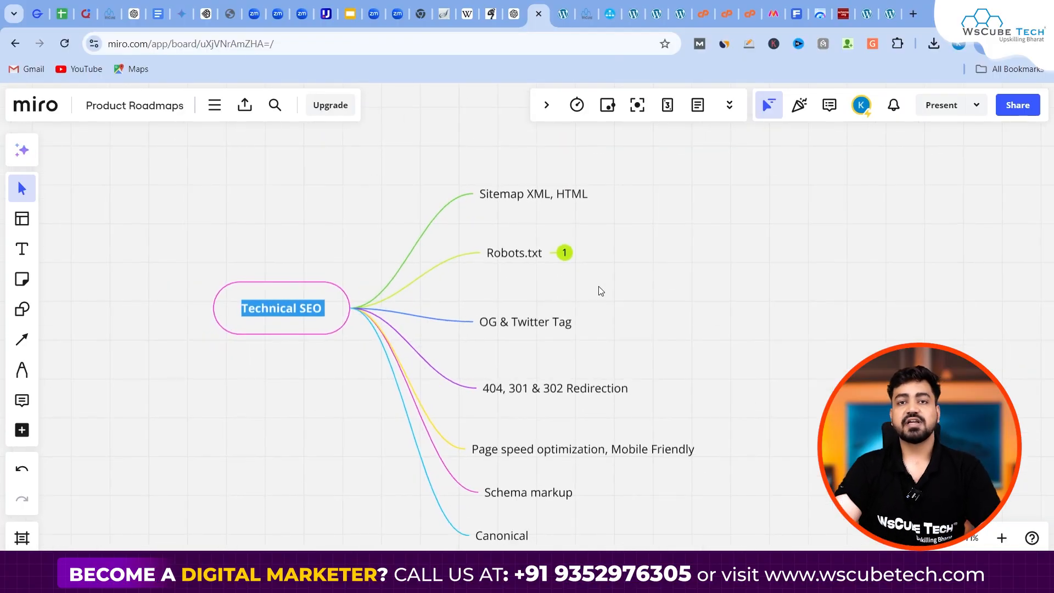